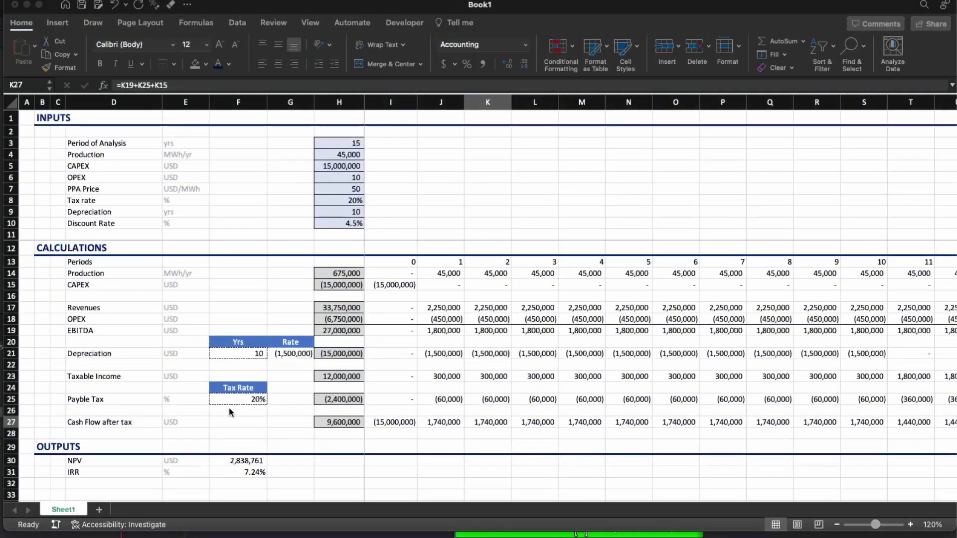
# Review the workbook's INPUTS, CALCULATIONS and OUTPUTS sections, highlighting each block of the cash flow model.
pyautogui.click(33, 125)
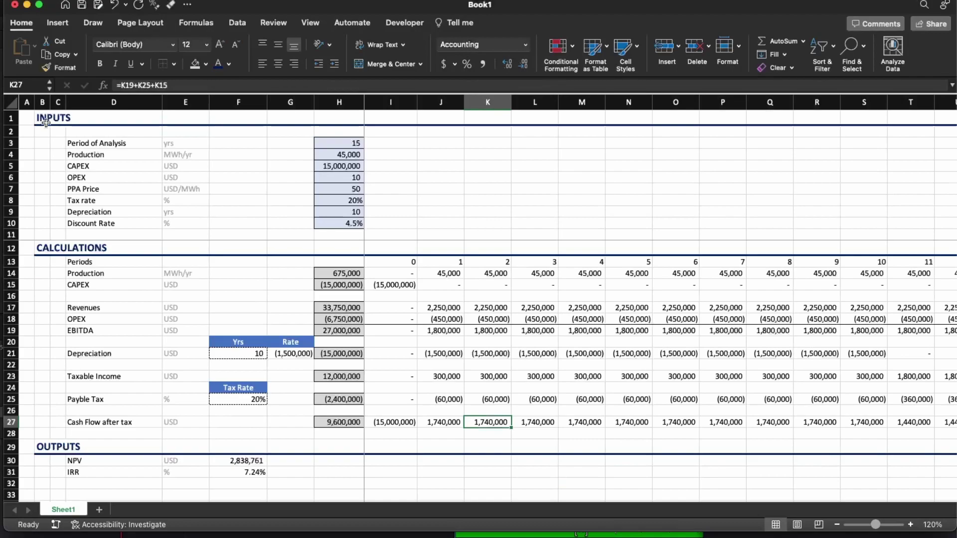
pyautogui.moveTo(43, 119); pyautogui.dragTo(339, 218)
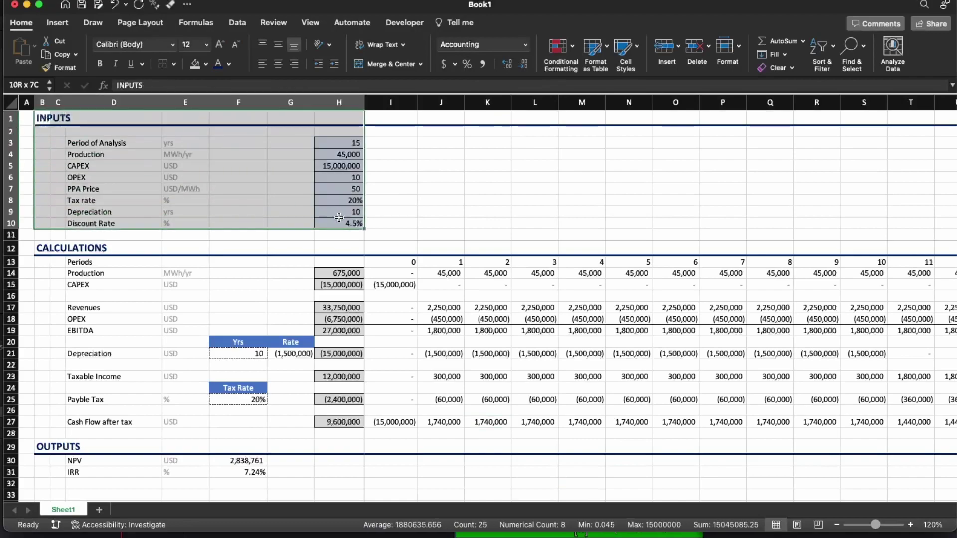
pyautogui.click(283, 296)
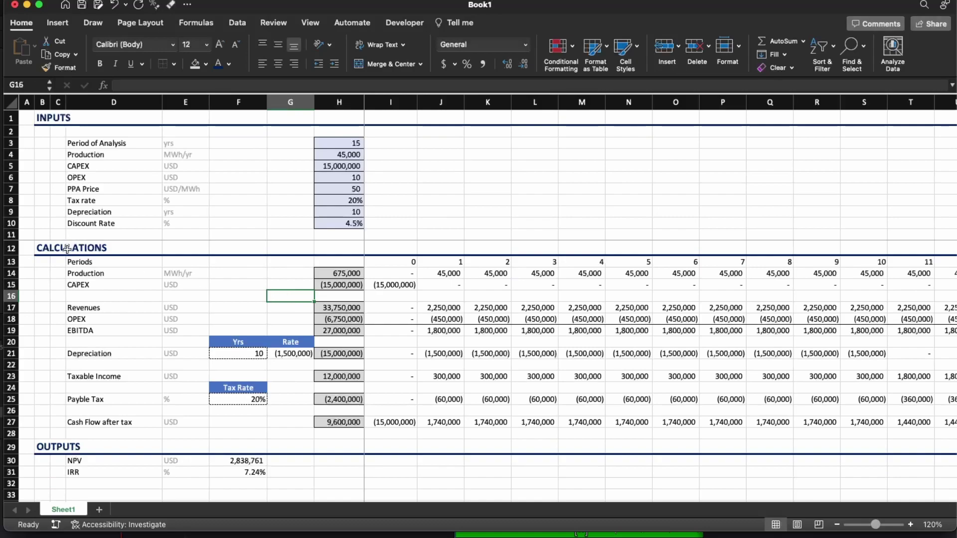
pyautogui.moveTo(45, 247); pyautogui.dragTo(461, 435)
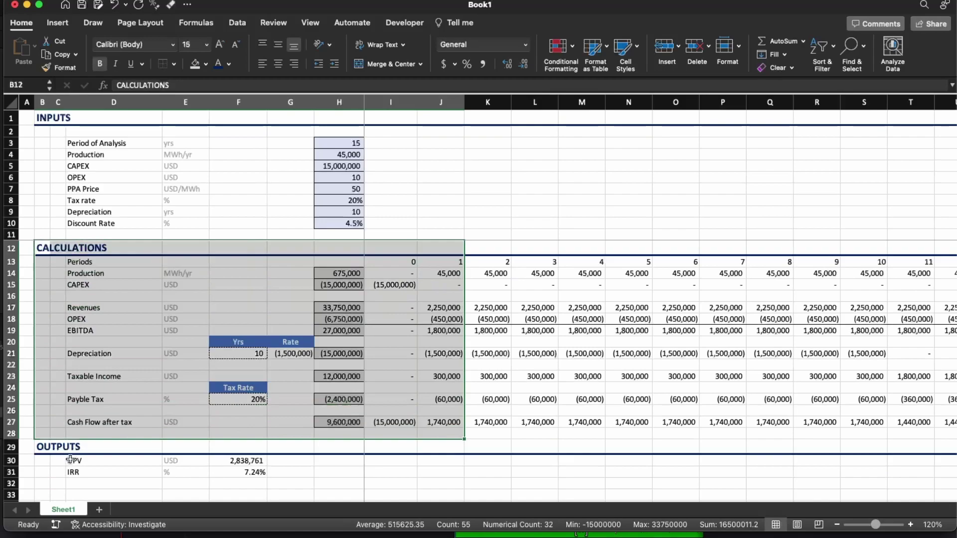
pyautogui.moveTo(75, 462); pyautogui.dragTo(260, 487)
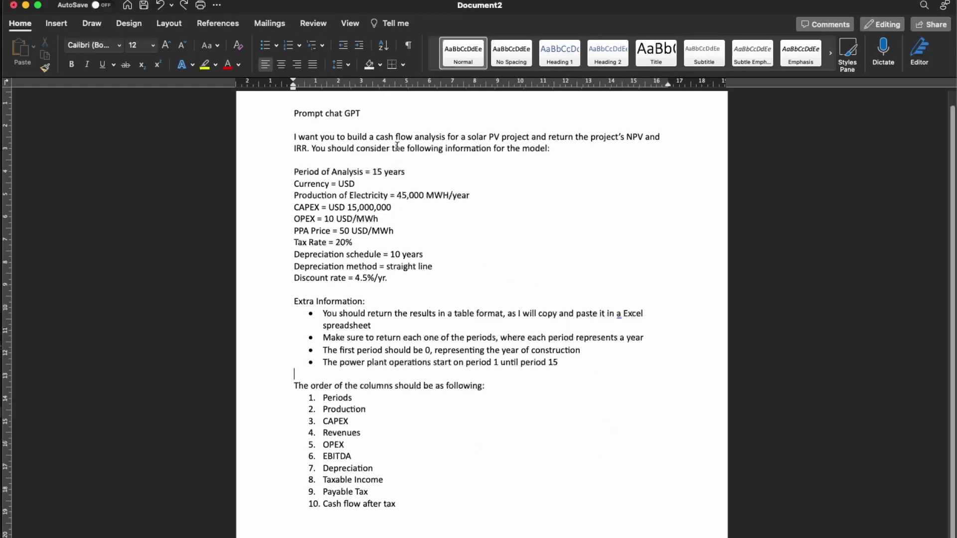
# In the Word prompt document, review the solar PV task statement and the parameter list from period of analysis to discount rate.
pyautogui.moveTo(468, 136); pyautogui.dragTo(523, 132)
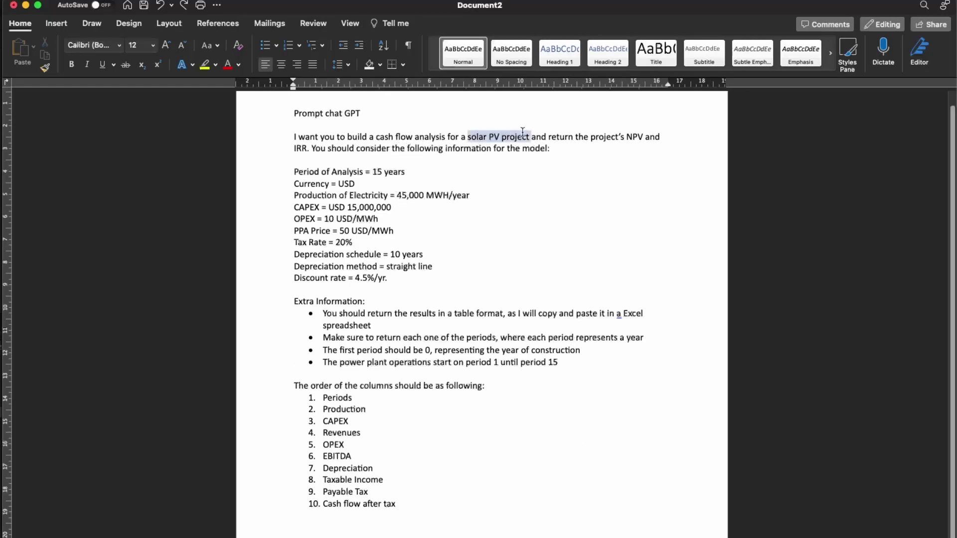
pyautogui.moveTo(584, 138); pyautogui.dragTo(309, 150)
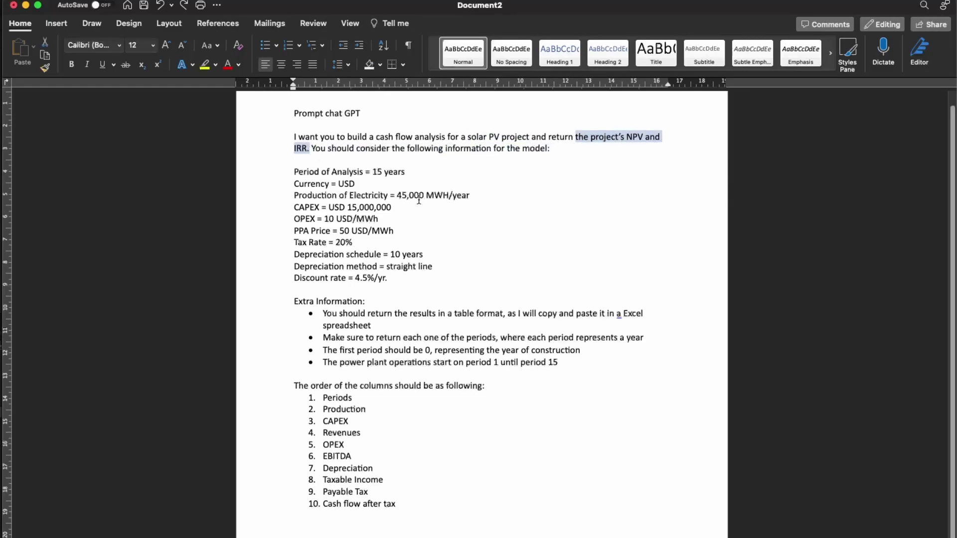
pyautogui.click(397, 179)
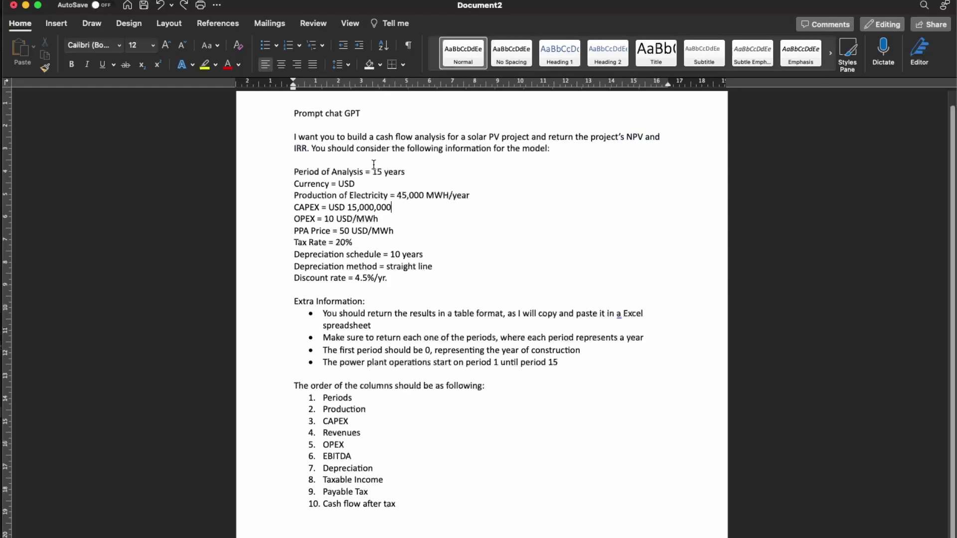
pyautogui.click(290, 168)
pyautogui.moveTo(290, 168); pyautogui.dragTo(388, 279)
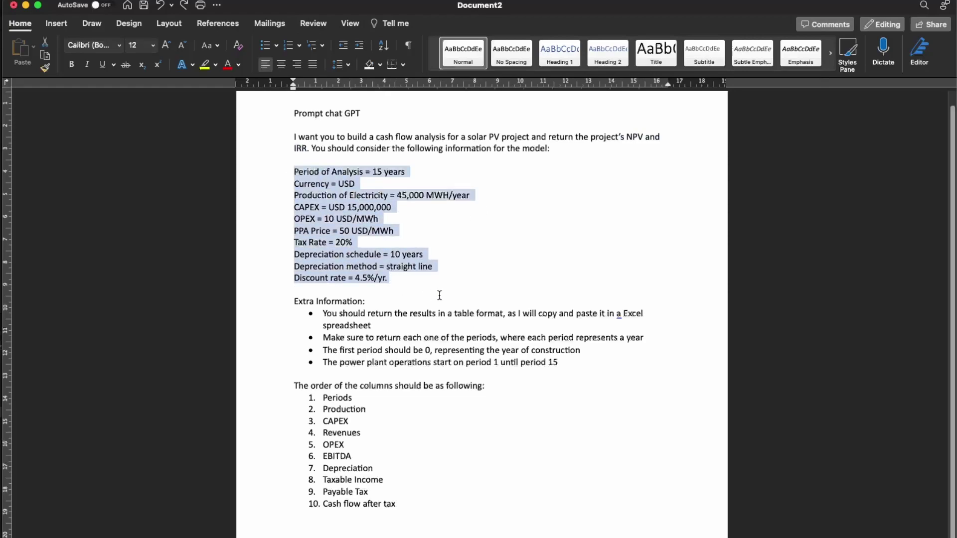
# Review the prompt's Extra Information bullets on table format, yearly periods, construction period 0 and operating periods 1 to 15.
pyautogui.click(479, 319)
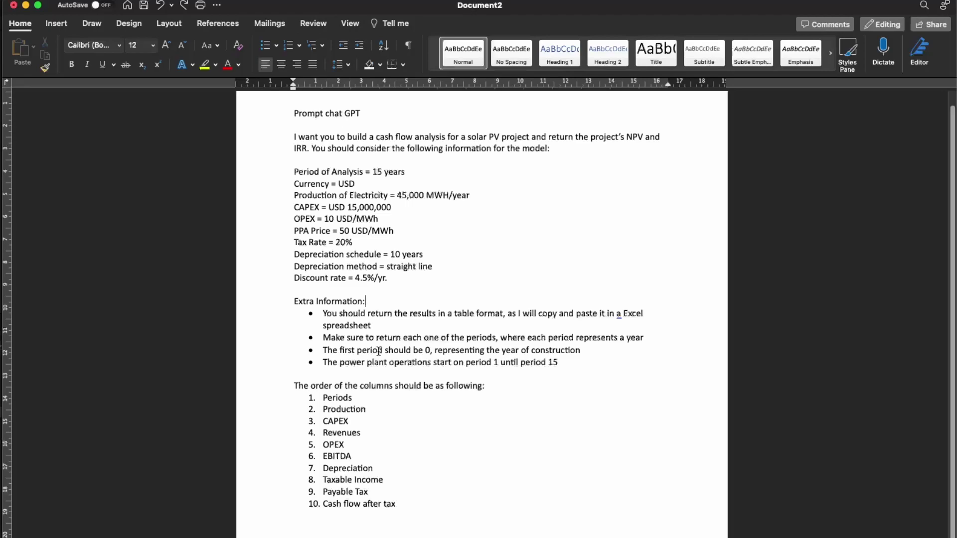
pyautogui.click(389, 299)
pyautogui.click(404, 312)
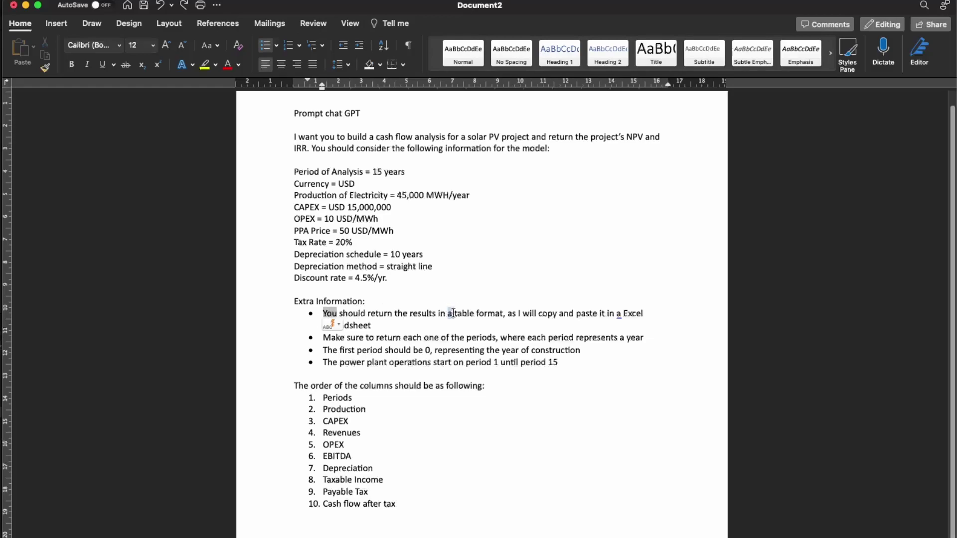
pyautogui.moveTo(453, 313); pyautogui.dragTo(505, 314)
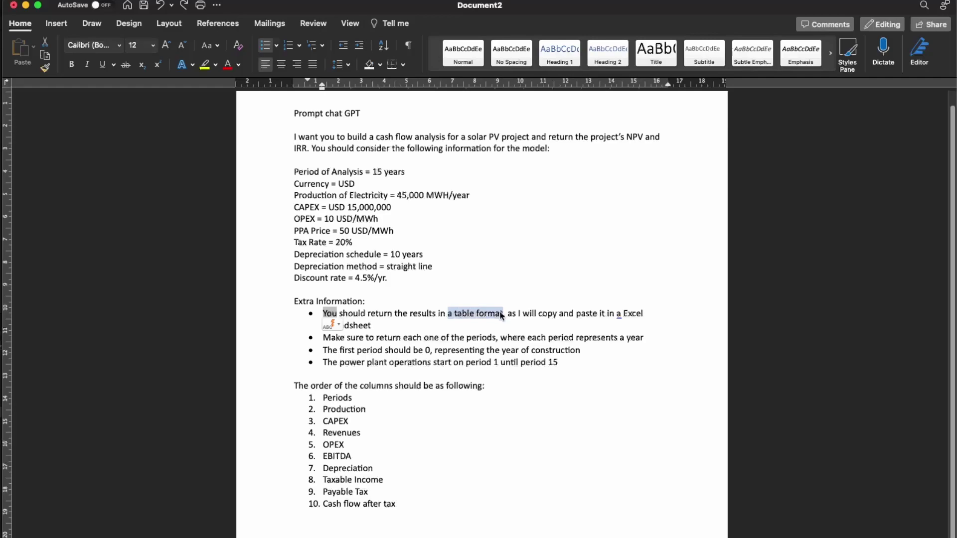
pyautogui.click(514, 260)
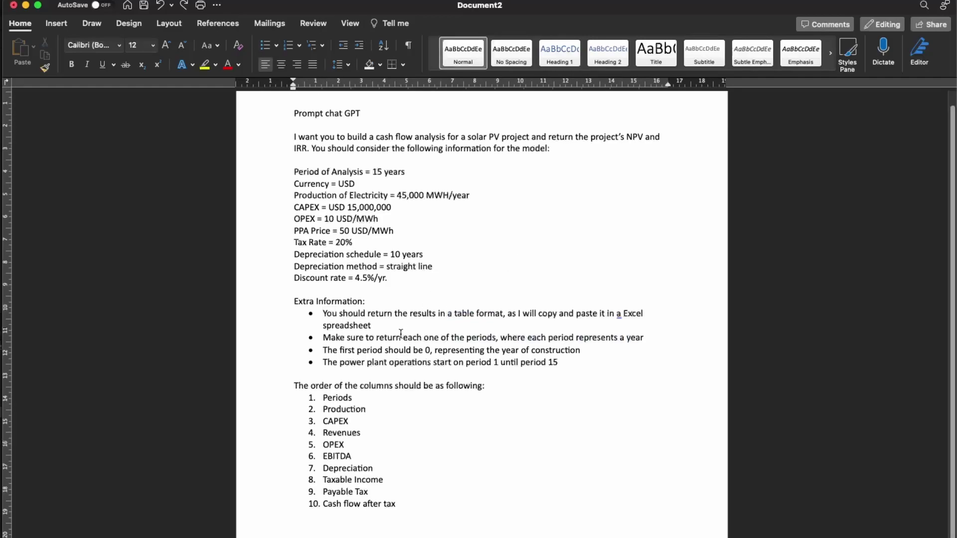
pyautogui.moveTo(377, 337); pyautogui.dragTo(633, 339)
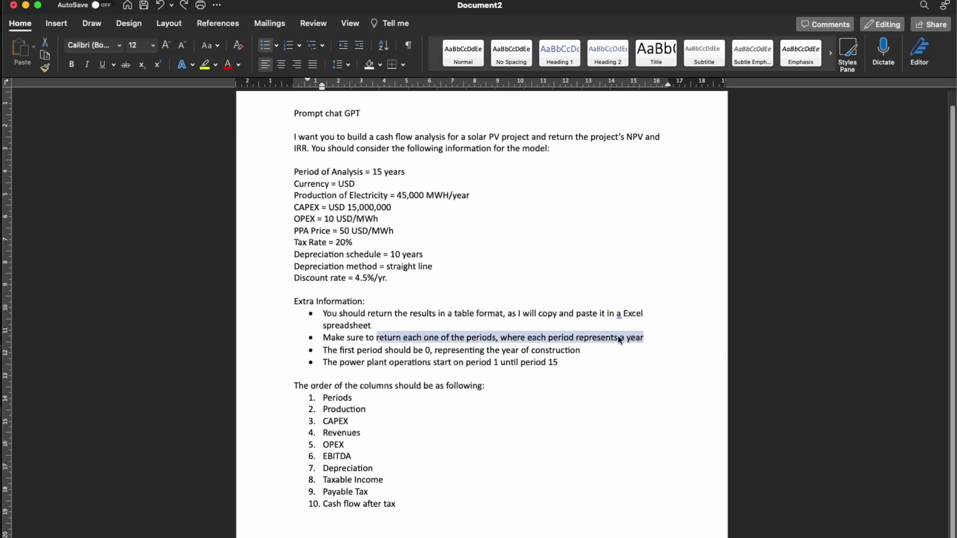
pyautogui.click(536, 354)
pyautogui.moveTo(390, 350); pyautogui.dragTo(453, 355)
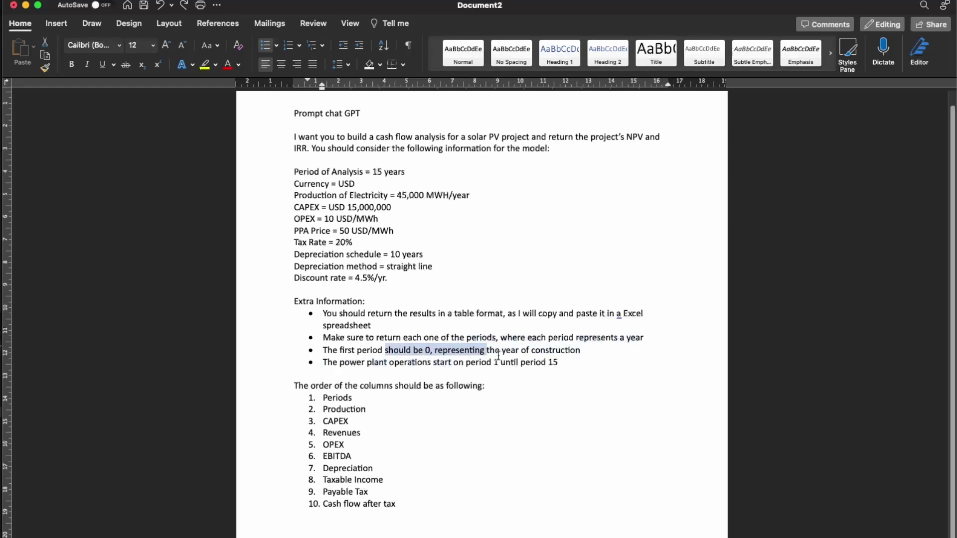
pyautogui.click(475, 374)
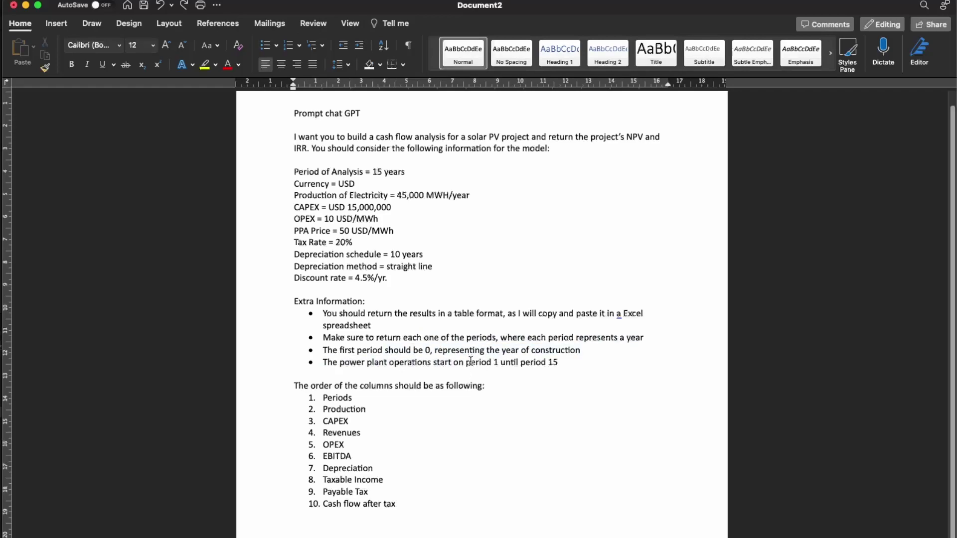
pyautogui.moveTo(466, 363); pyautogui.dragTo(564, 362)
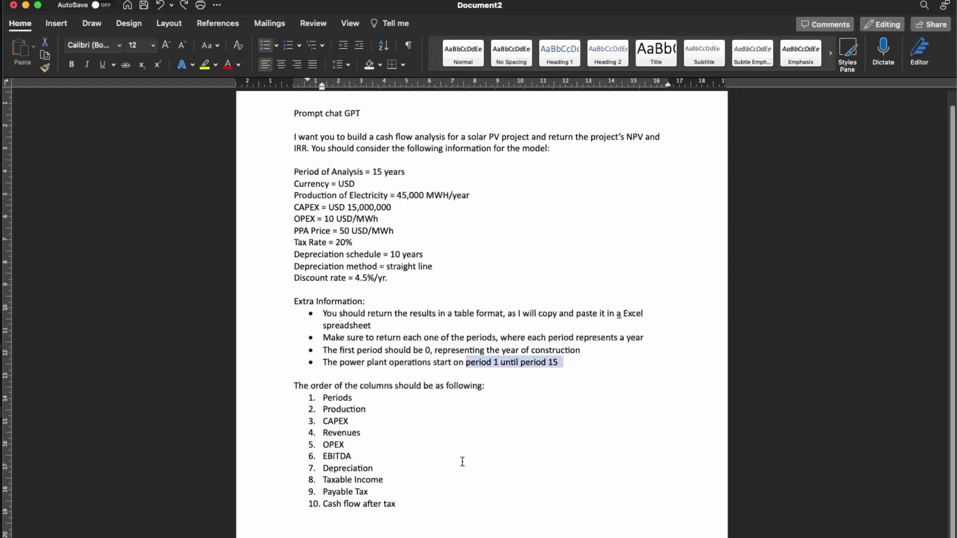
# Review the prompt's required column order, from Periods to Cash flow after tax.
pyautogui.click(353, 457)
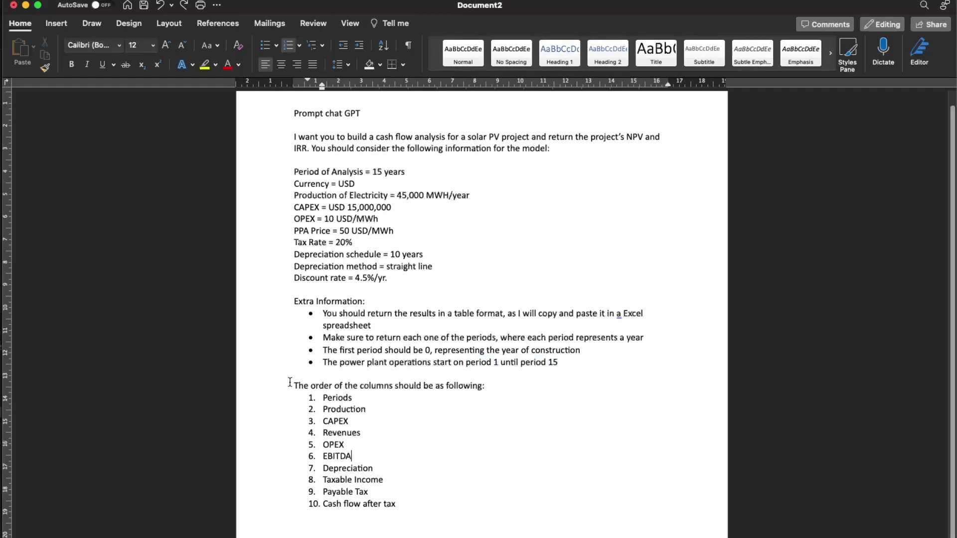
pyautogui.moveTo(290, 384); pyautogui.dragTo(475, 392)
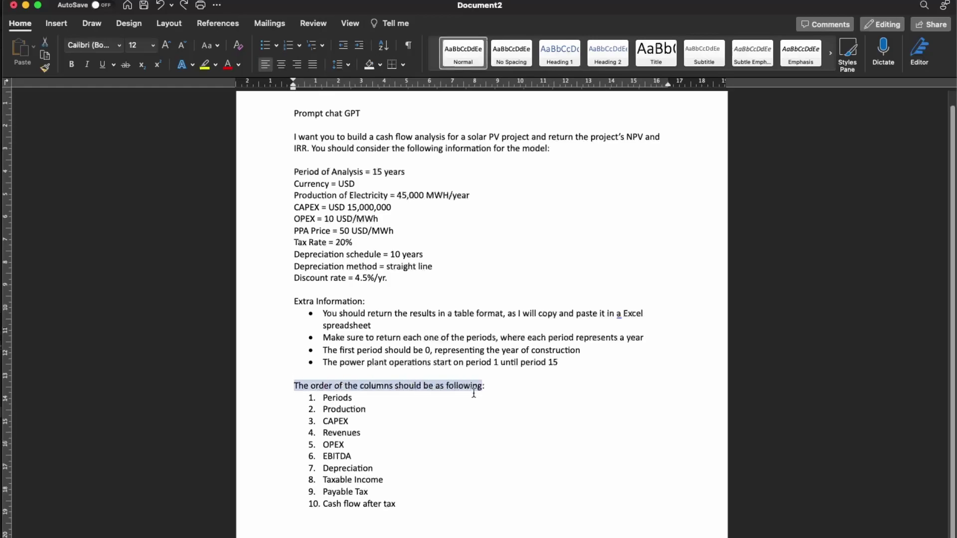
pyautogui.click(351, 406)
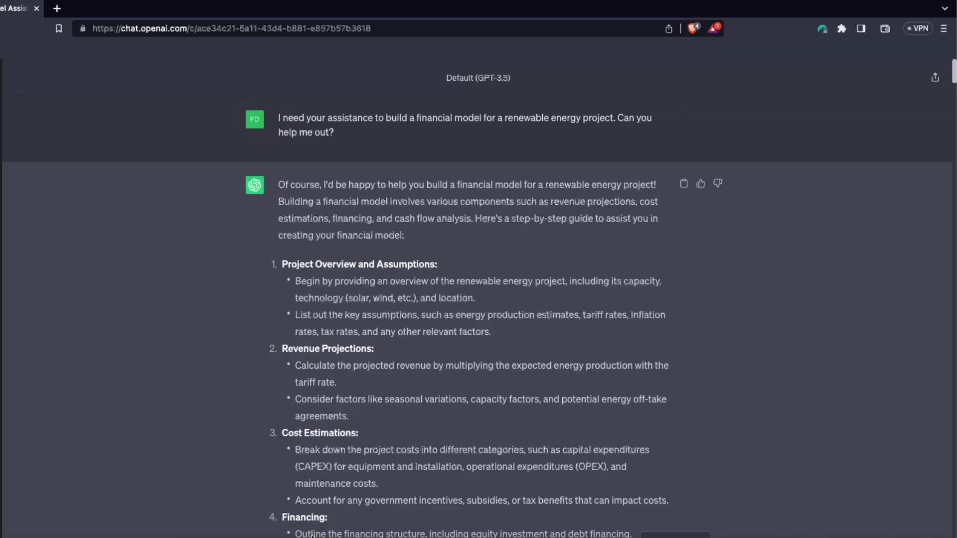
# In the ChatGPT conversation, read through the step-by-step guide given for building a renewable energy financial model.
pyautogui.scroll(-3, 348, 458)
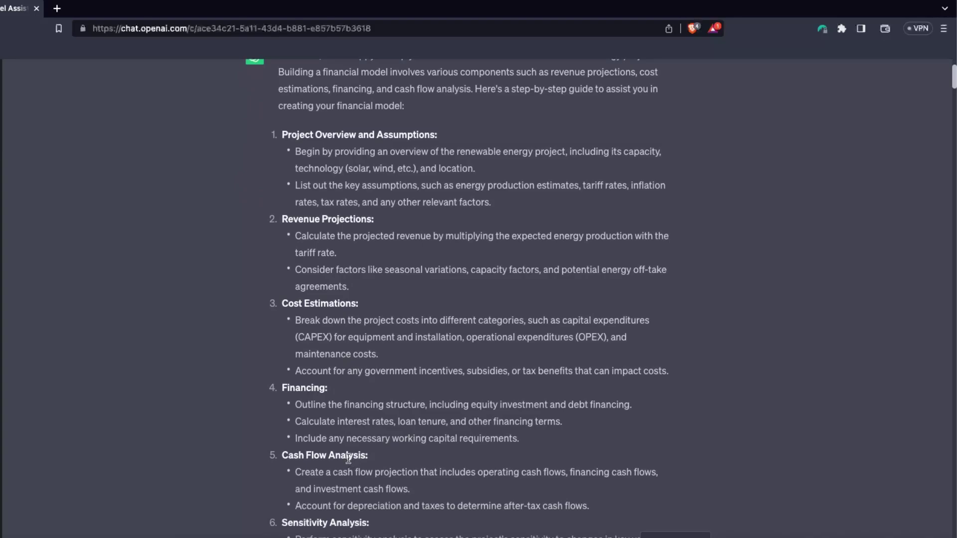
pyautogui.scroll(-2, 379, 450)
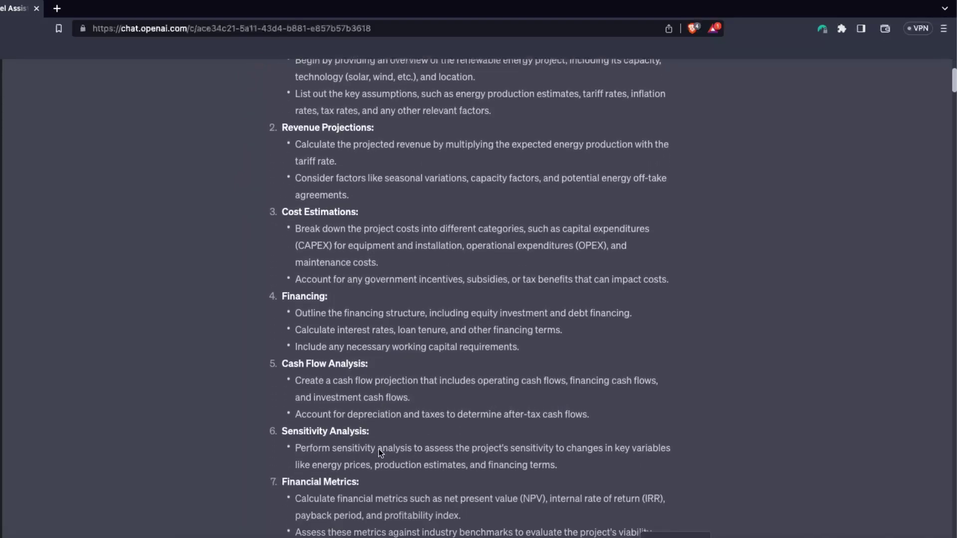
pyautogui.scroll(-9, 378, 449)
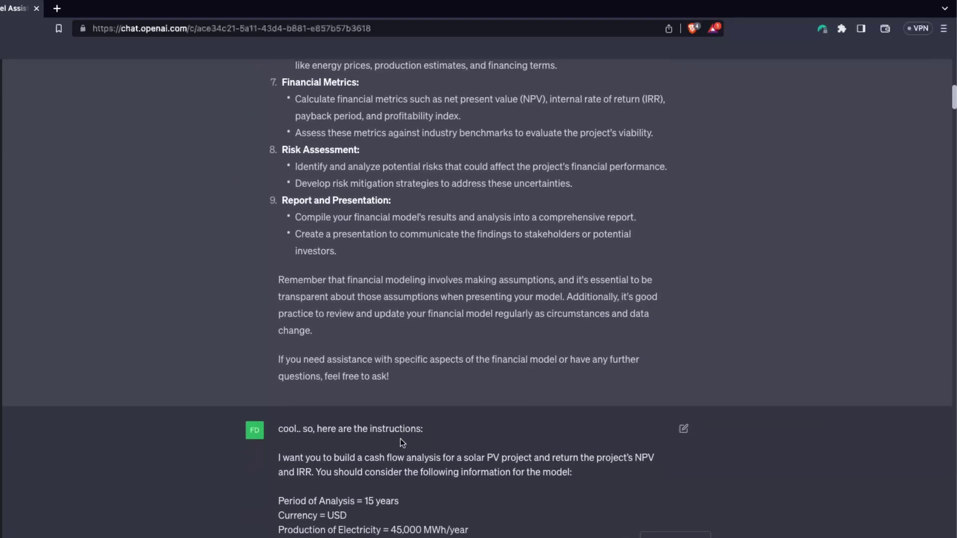
pyautogui.scroll(-2, 403, 442)
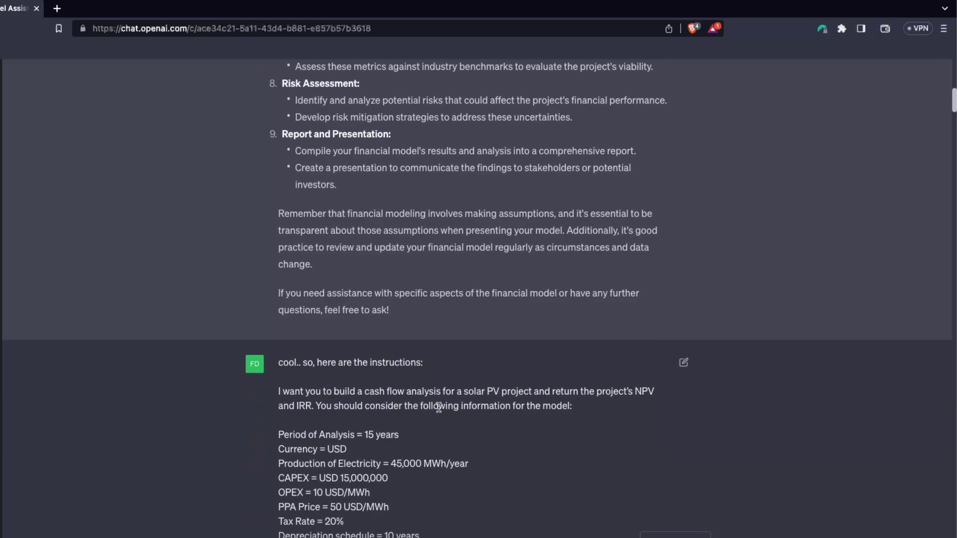
# Check the submitted instructions message, including the project parameters, Extra Information and requested column order.
pyautogui.scroll(-2, 438, 408)
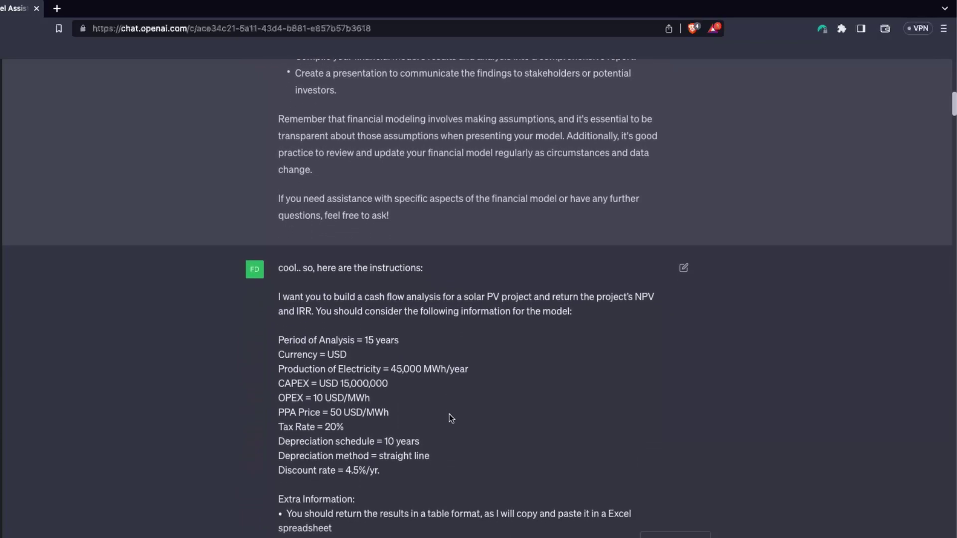
pyautogui.scroll(-1, 451, 418)
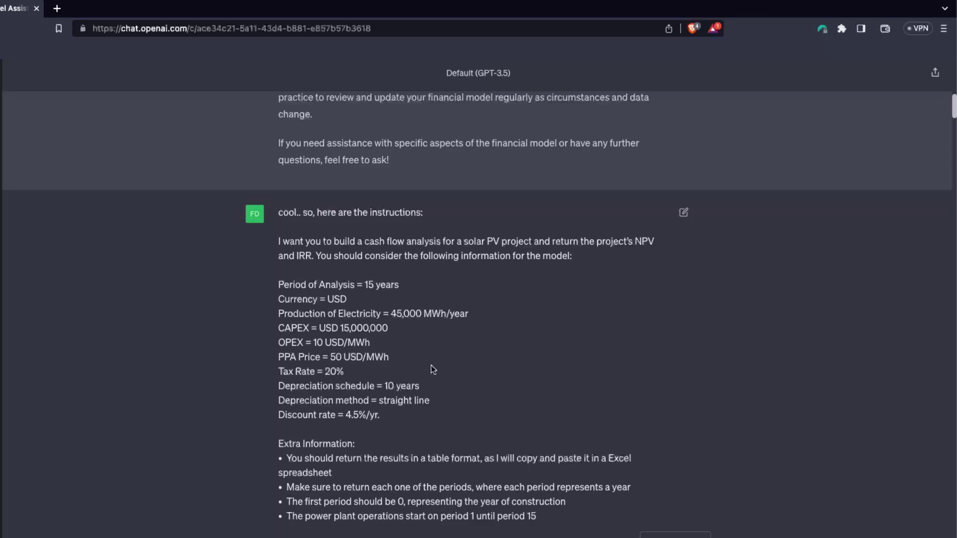
pyautogui.scroll(-3, 151, 378)
pyautogui.scroll(-2, 153, 380)
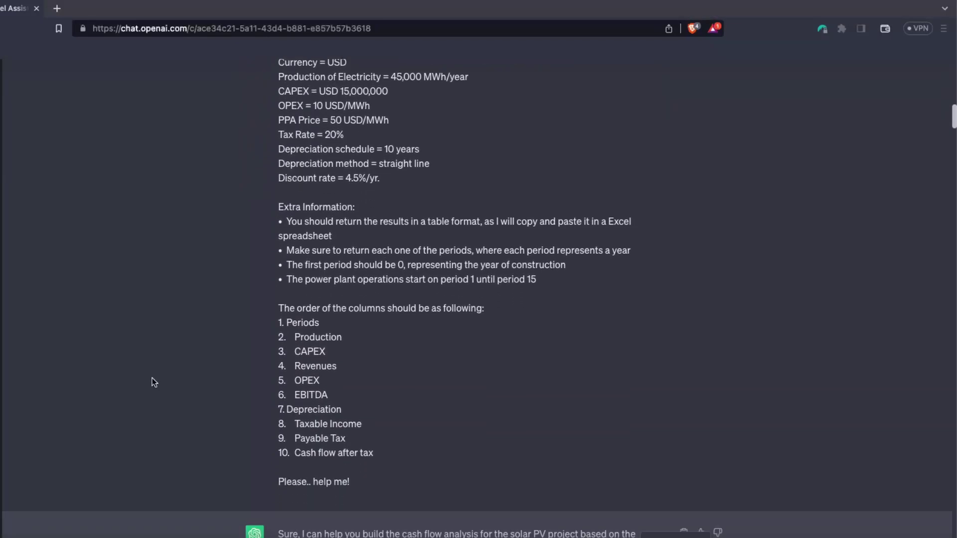
# Examine the returned cash flow table and compare its columns, through Cash Flow after Tax, with the requested column order.
pyautogui.scroll(-4, 151, 382)
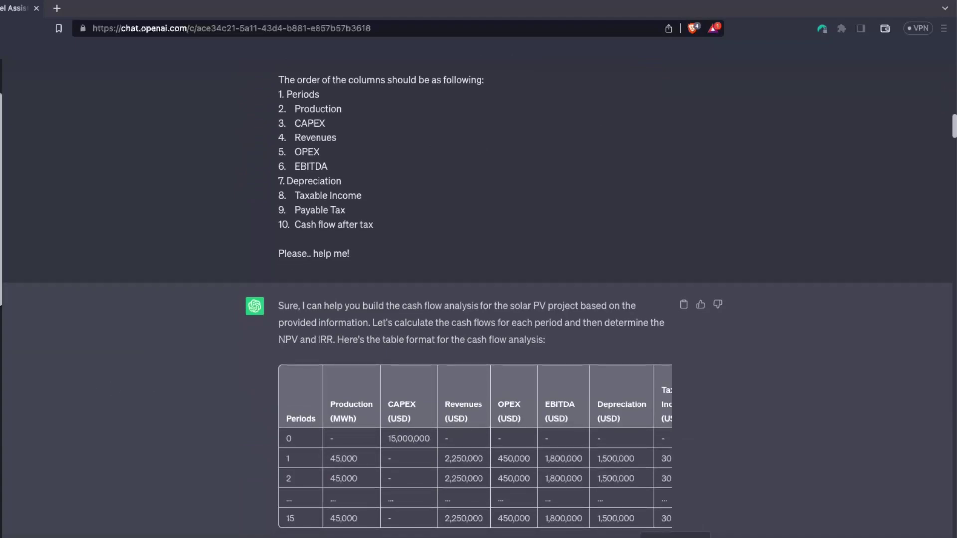
pyautogui.scroll(-1, 292, 323)
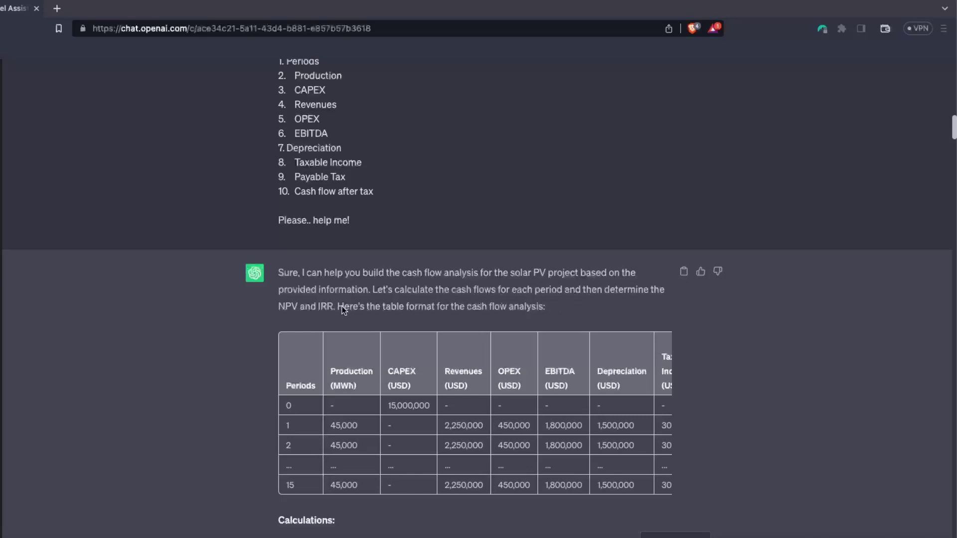
pyautogui.click(286, 307)
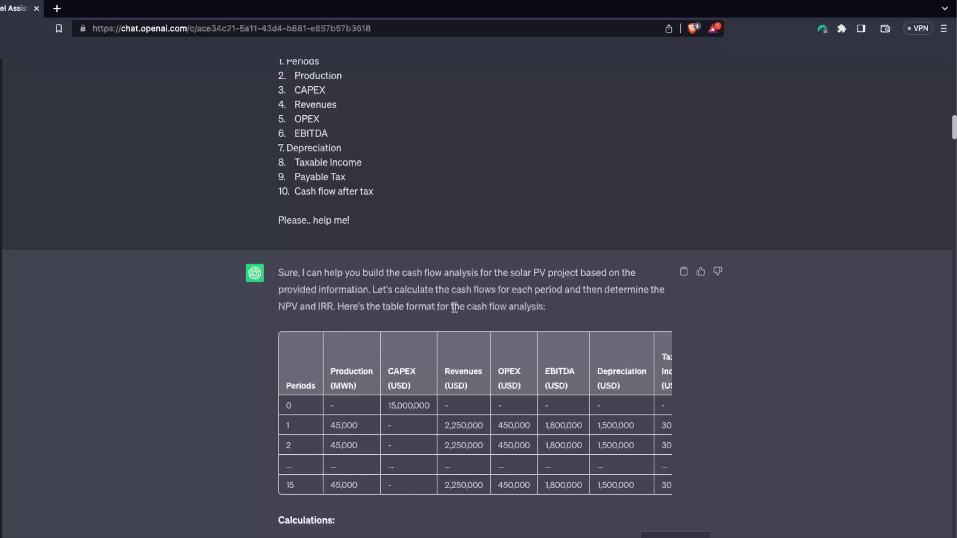
pyautogui.scroll(-1, 583, 324)
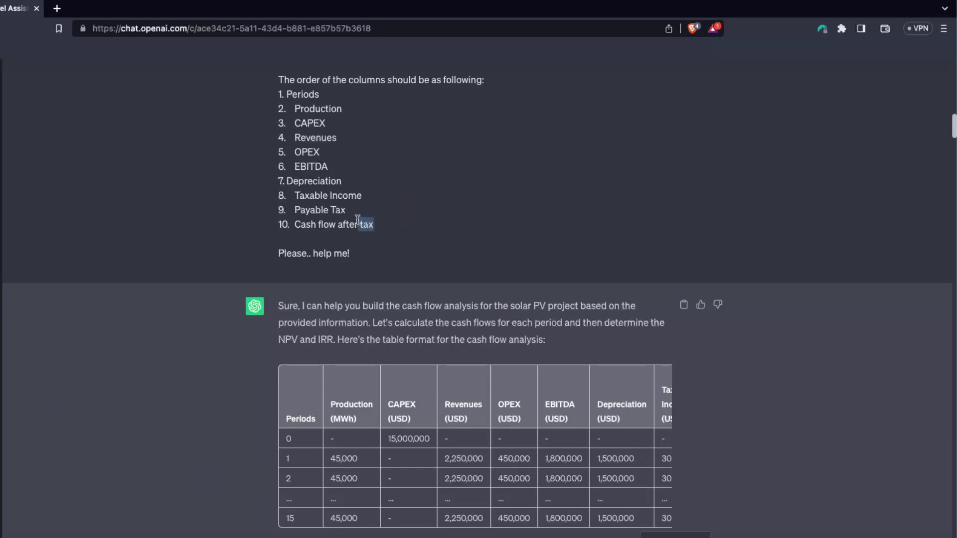
pyautogui.moveTo(358, 220); pyautogui.dragTo(276, 95)
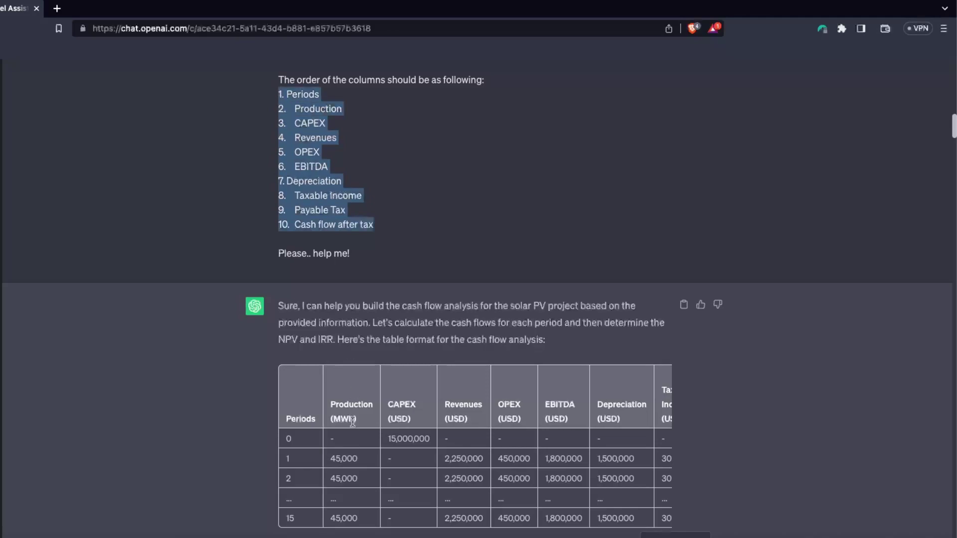
pyautogui.click(297, 407)
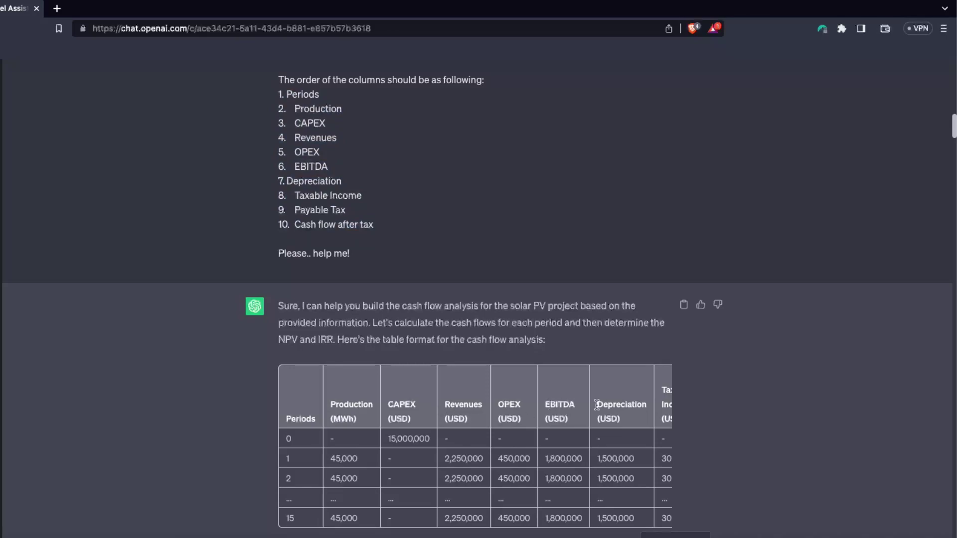
pyautogui.moveTo(598, 405); pyautogui.dragTo(683, 401)
pyautogui.click(553, 402)
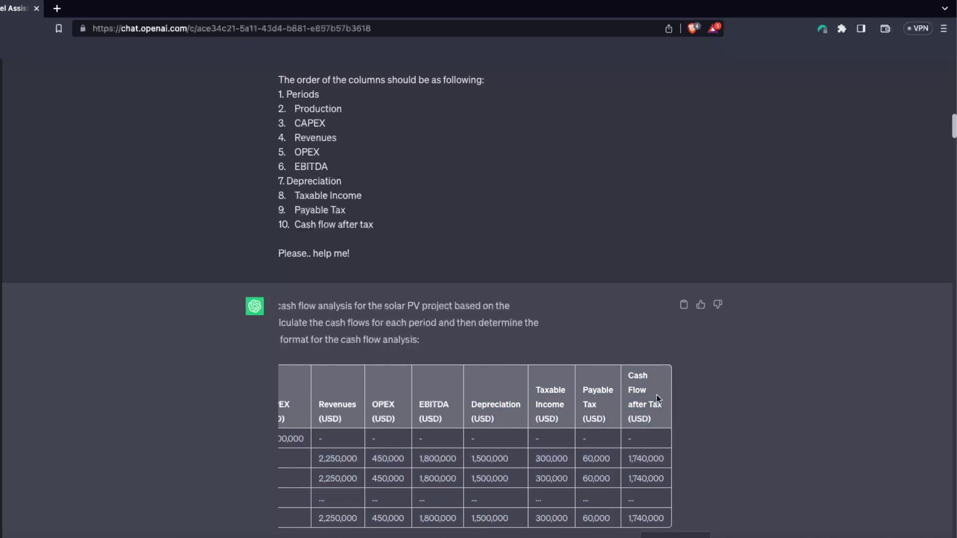
pyautogui.moveTo(645, 411); pyautogui.dragTo(227, 415)
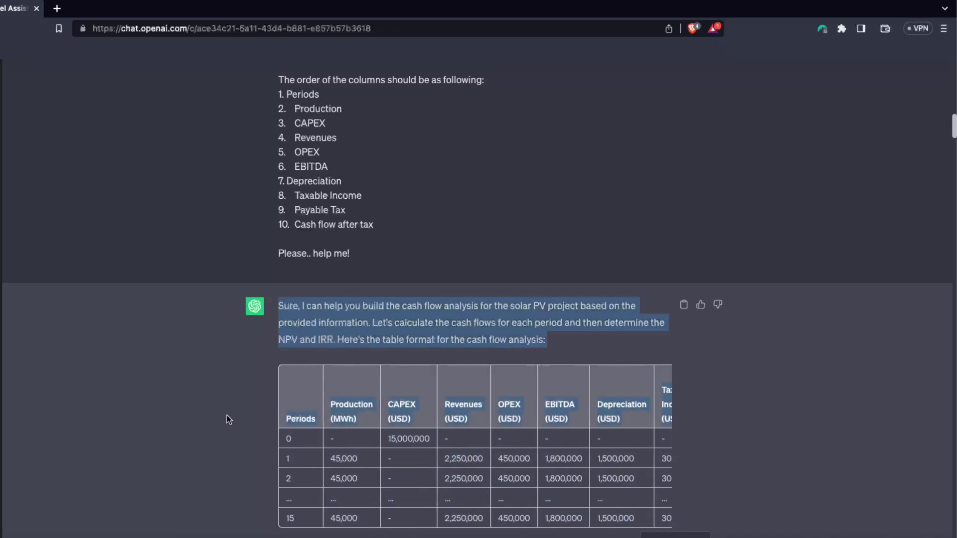
# Compare the Production row for periods 1 to 15 and the period 0 CAPEX in the Excel model with ChatGPT's table.
pyautogui.click(378, 406)
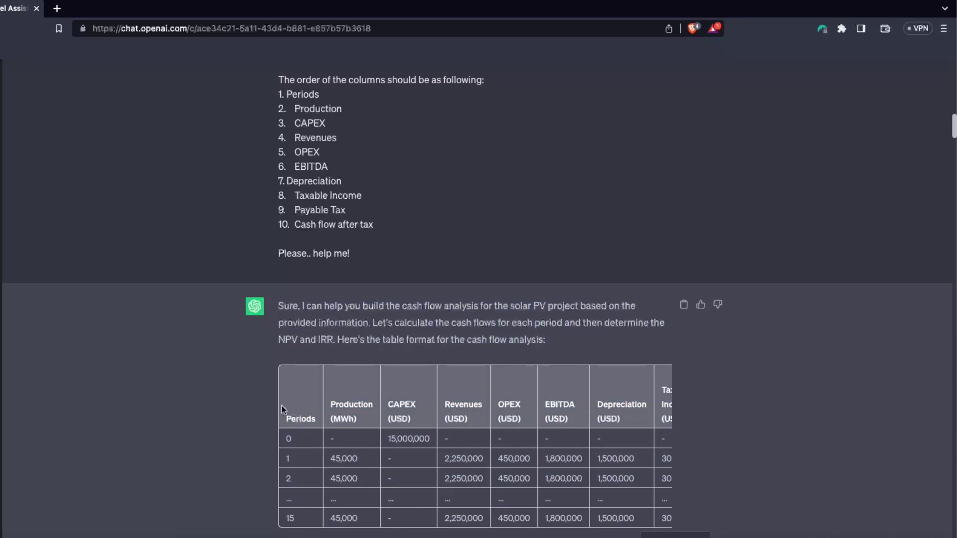
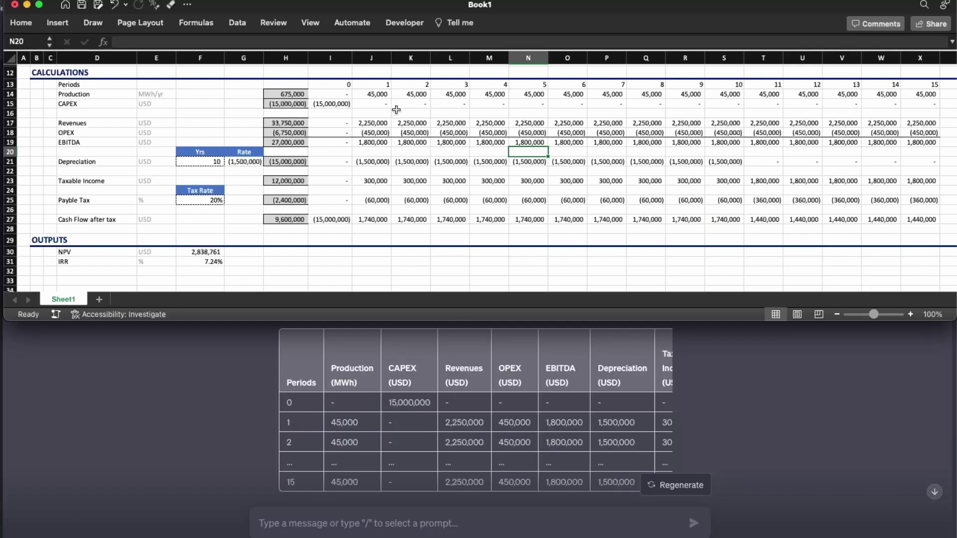
pyautogui.click(375, 93)
pyautogui.moveTo(375, 93); pyautogui.dragTo(914, 96)
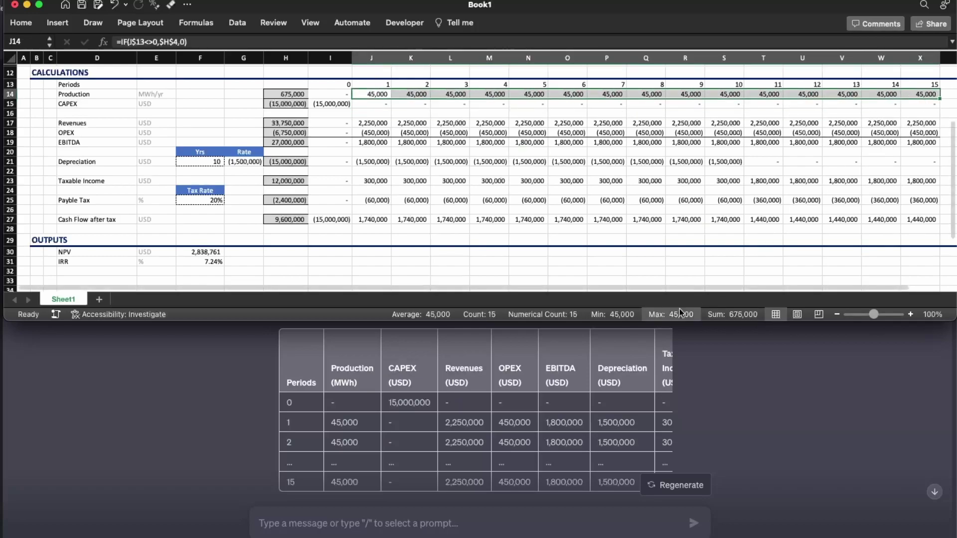
pyautogui.click(528, 152)
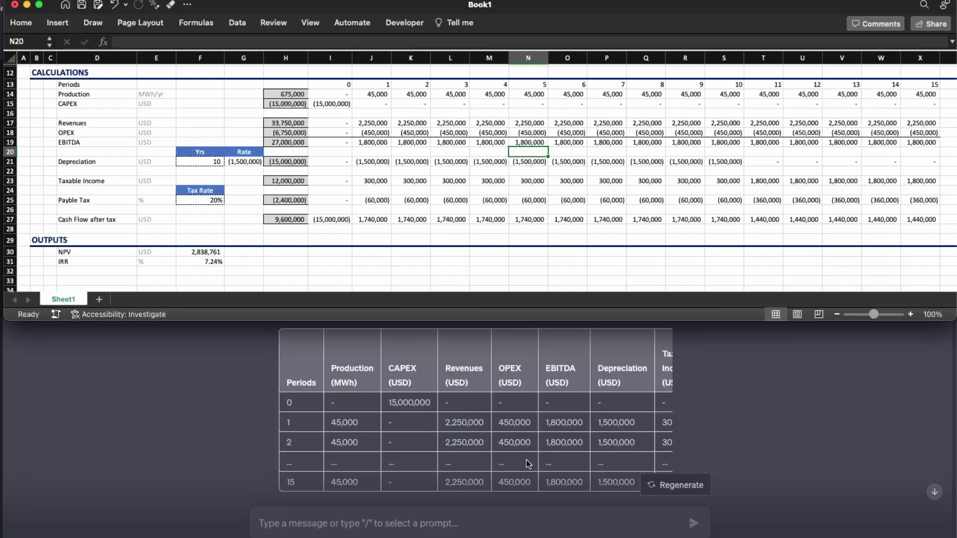
pyautogui.click(341, 110)
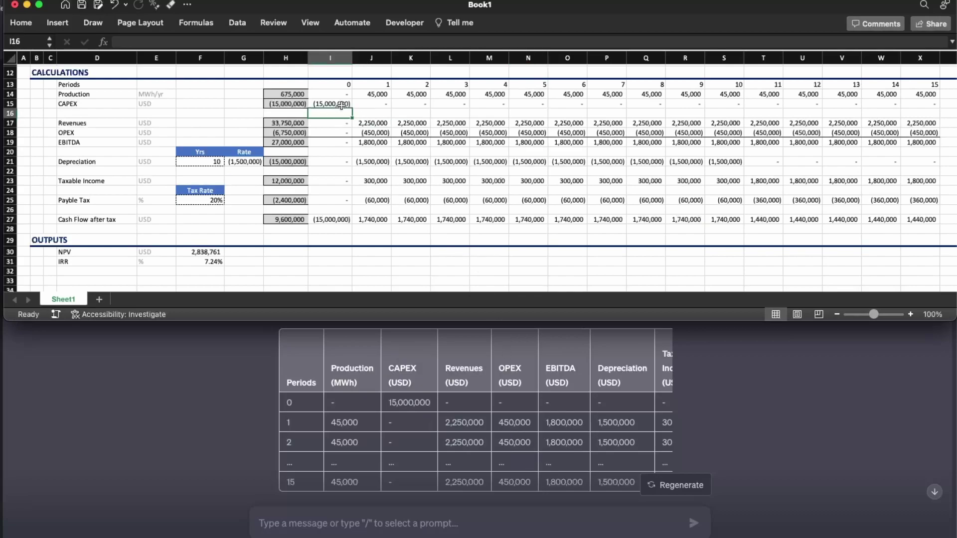
pyautogui.click(341, 105)
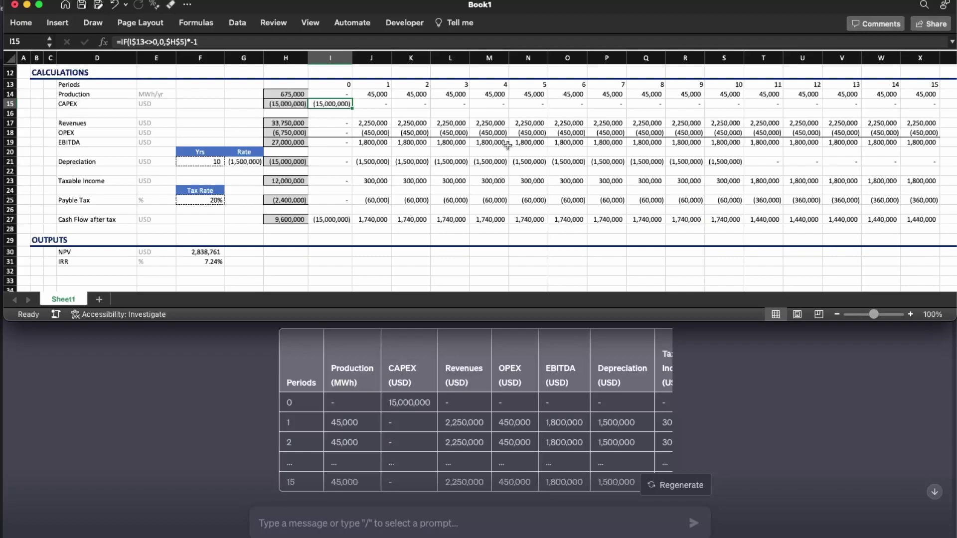
pyautogui.press('Down')
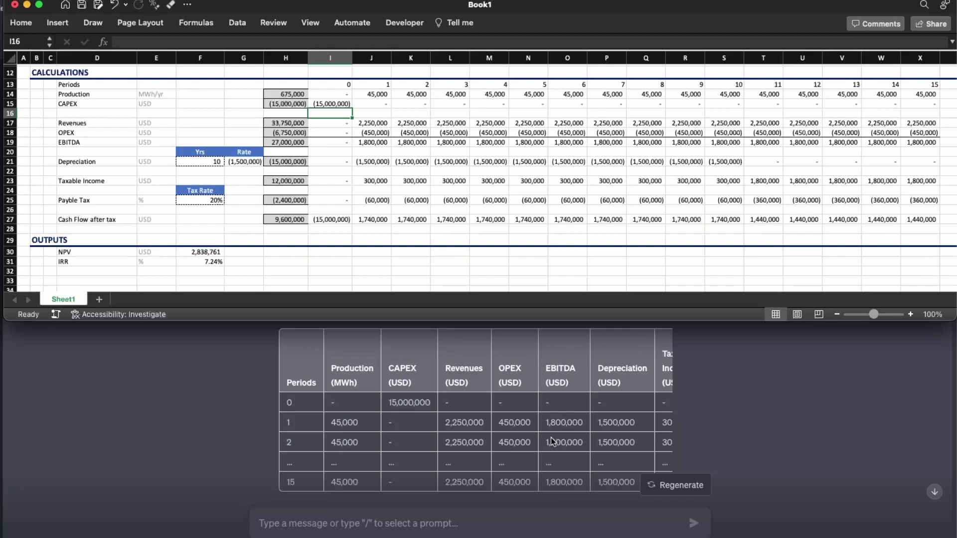
# Check the Excel model's Revenues and OPEX rows against the matching columns in ChatGPT's cash flow table.
pyautogui.click(410, 200)
pyautogui.moveTo(364, 123); pyautogui.dragTo(923, 124)
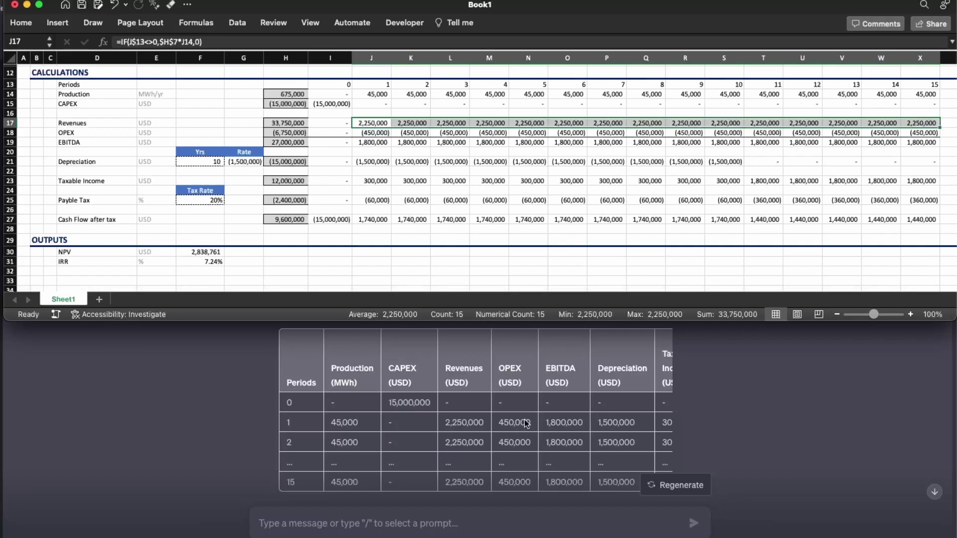
pyautogui.moveTo(382, 134); pyautogui.dragTo(610, 133)
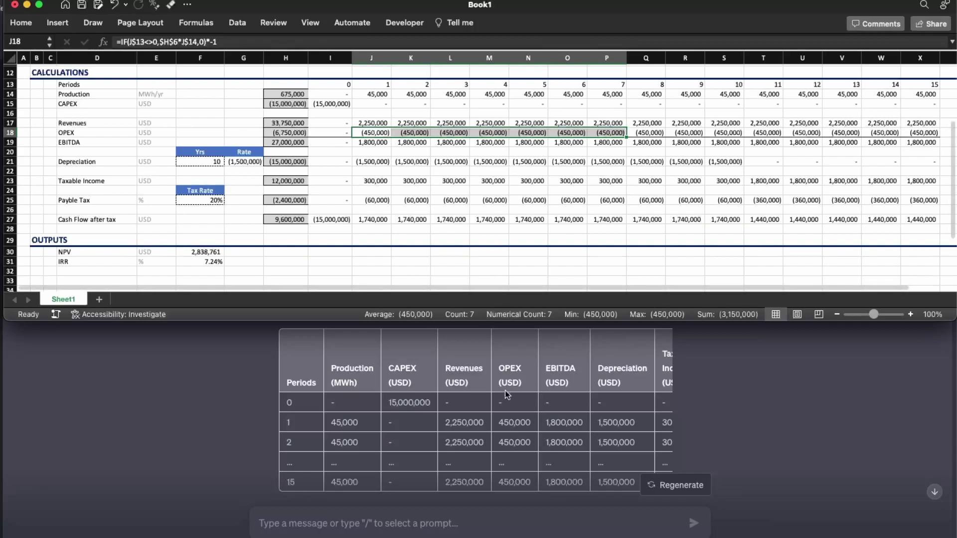
# Compare the EBITDA column in ChatGPT's table with the EBITDA row of the Excel model.
pyautogui.click(536, 376)
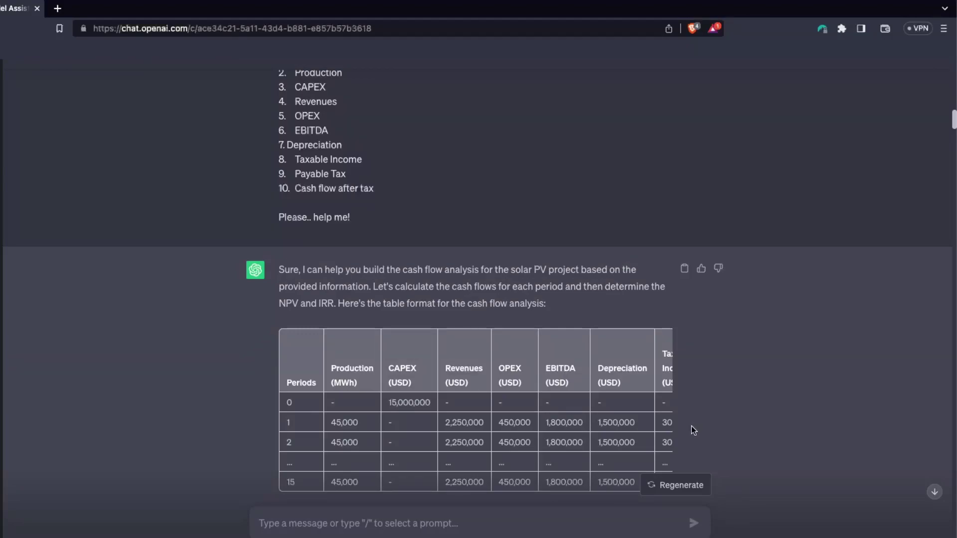
pyautogui.press('super+Tab')
pyautogui.click(436, 193)
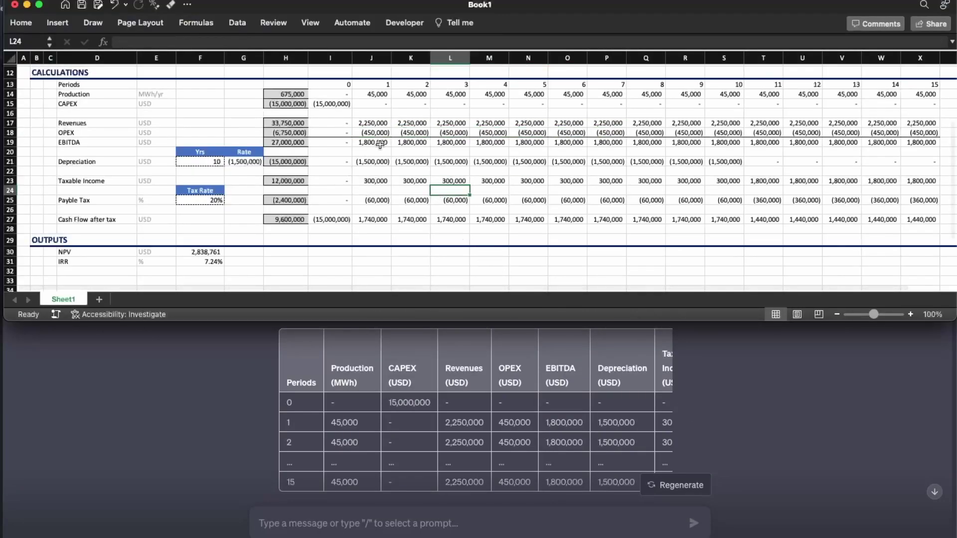
pyautogui.moveTo(379, 145); pyautogui.dragTo(599, 143)
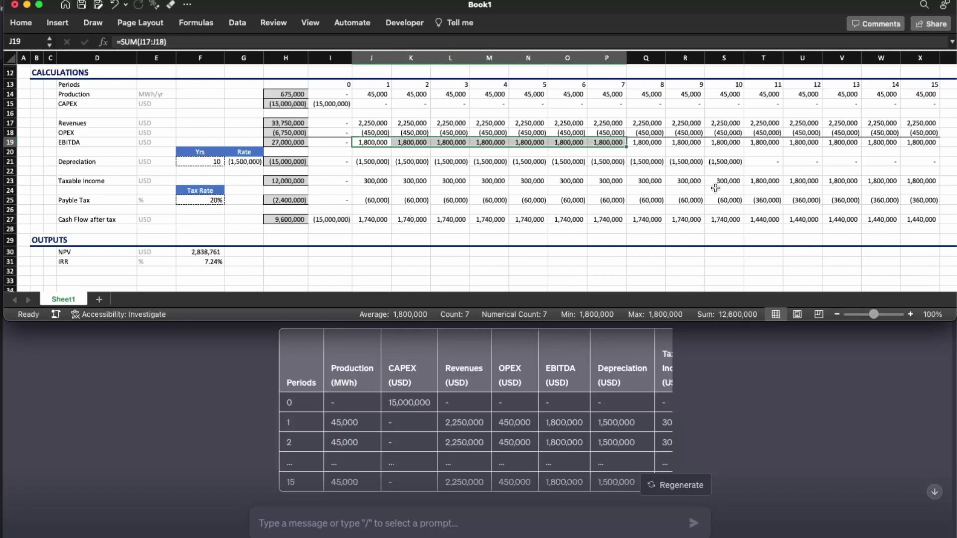
# Compare ChatGPT's Depreciation column with the Excel depreciation row for periods 1 to 10, and inspect the depreciation rate formula.
pyautogui.click(148, 486)
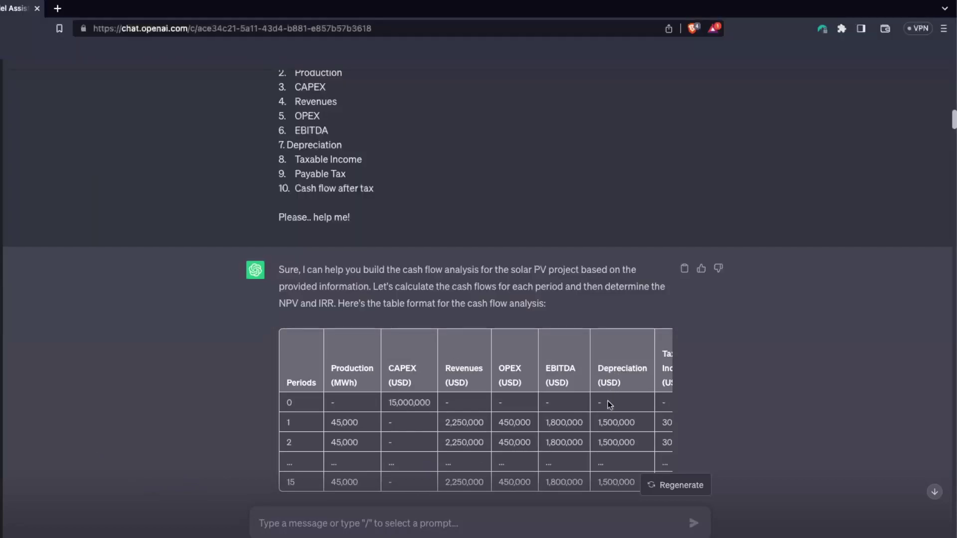
pyautogui.scroll(-1, 608, 401)
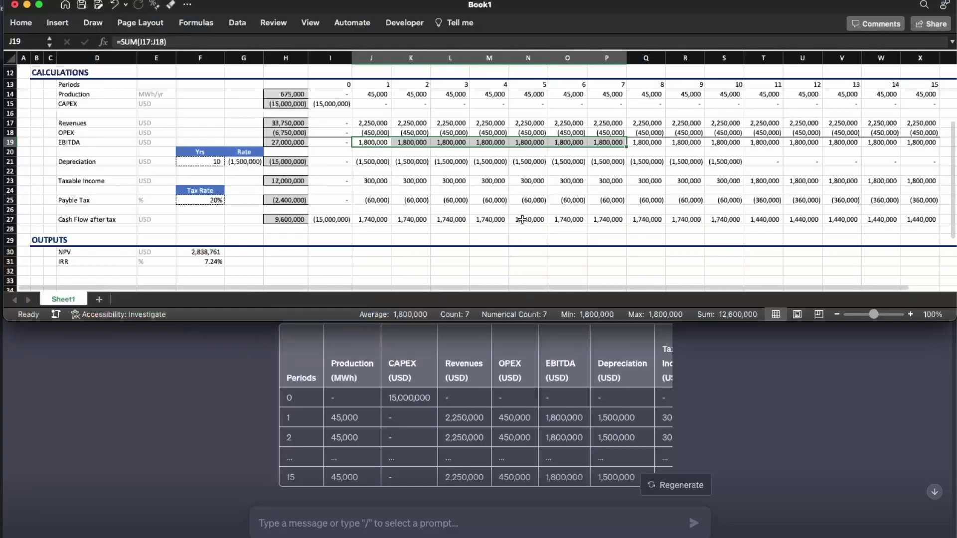
pyautogui.moveTo(379, 162); pyautogui.dragTo(741, 162)
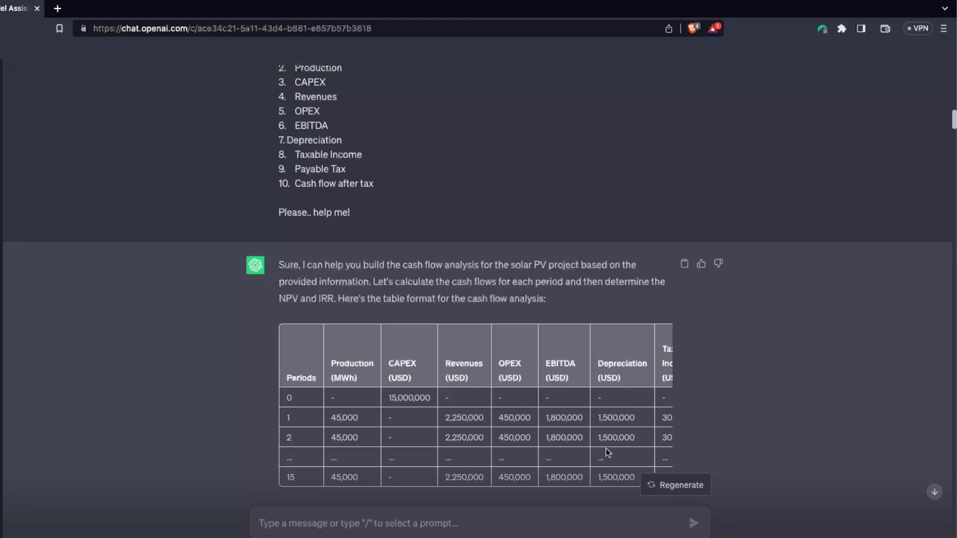
pyautogui.press('super+Tab')
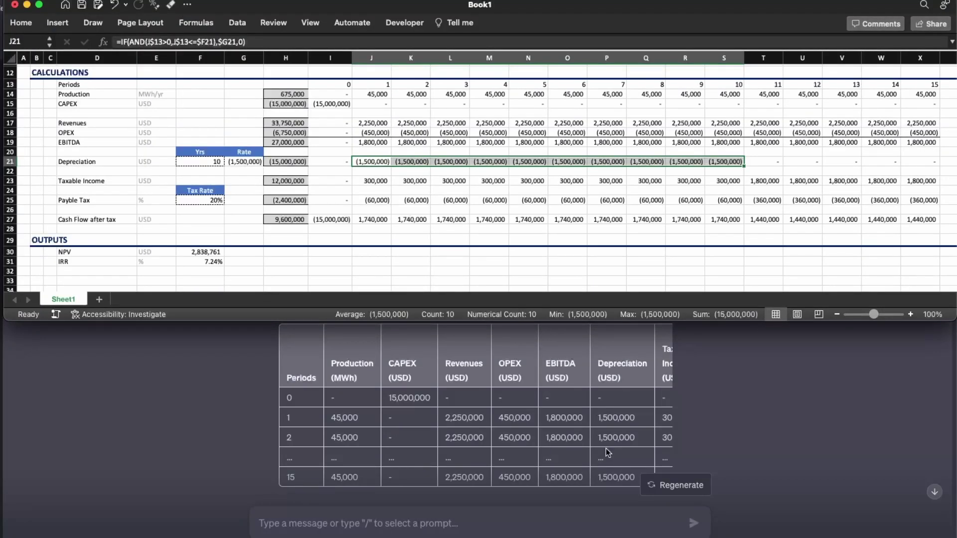
pyautogui.click(244, 161)
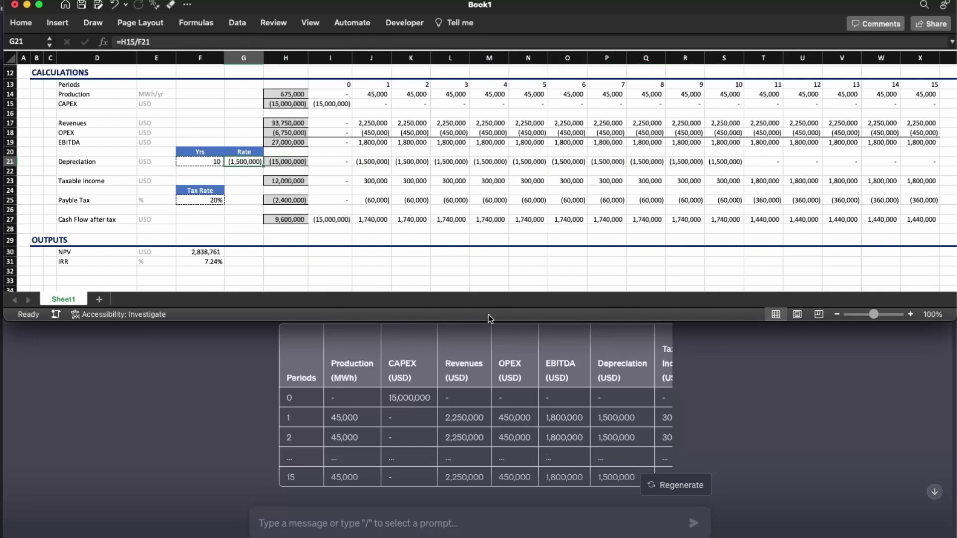
# Compare ChatGPT's Taxable Income column with the Excel row, covering periods 1 to 10 and period 11.
pyautogui.click(526, 347)
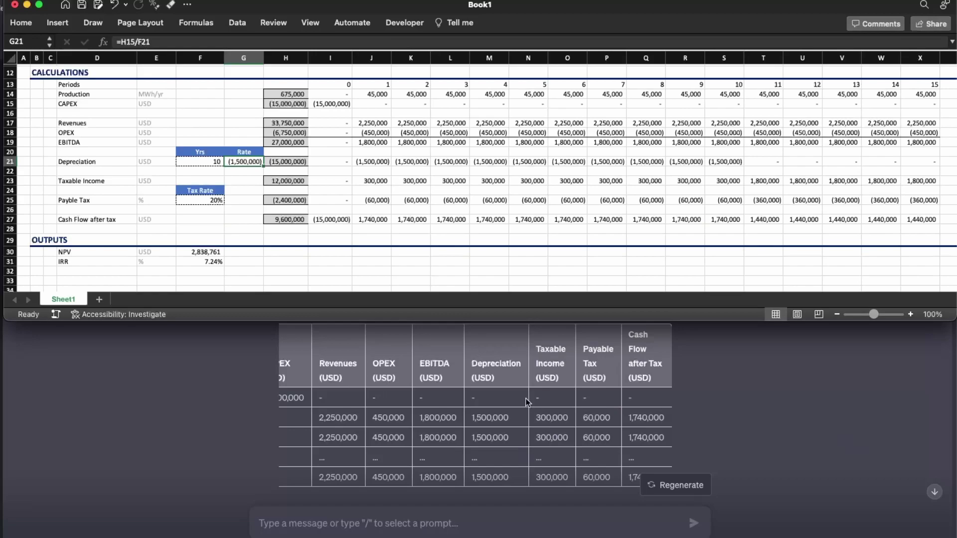
pyautogui.moveTo(373, 181); pyautogui.dragTo(721, 180)
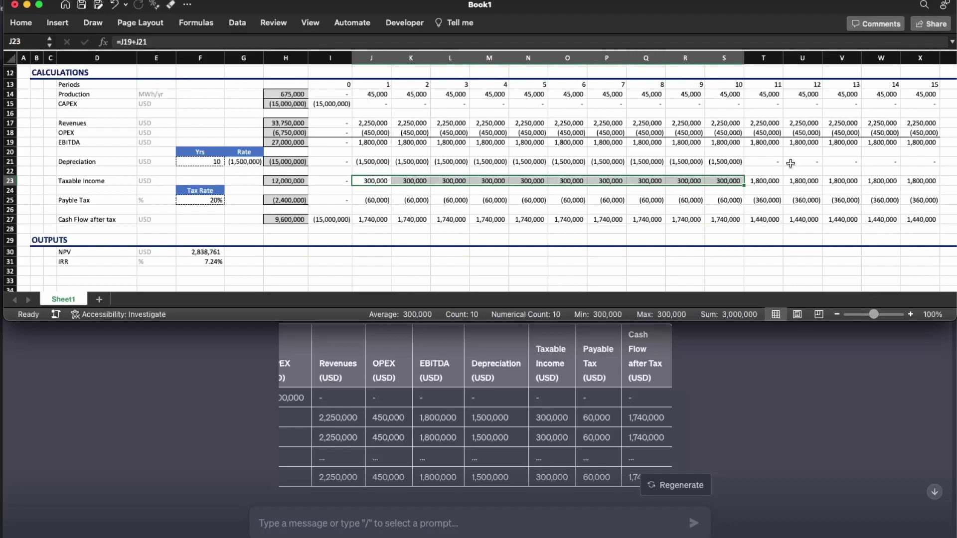
pyautogui.click(771, 182)
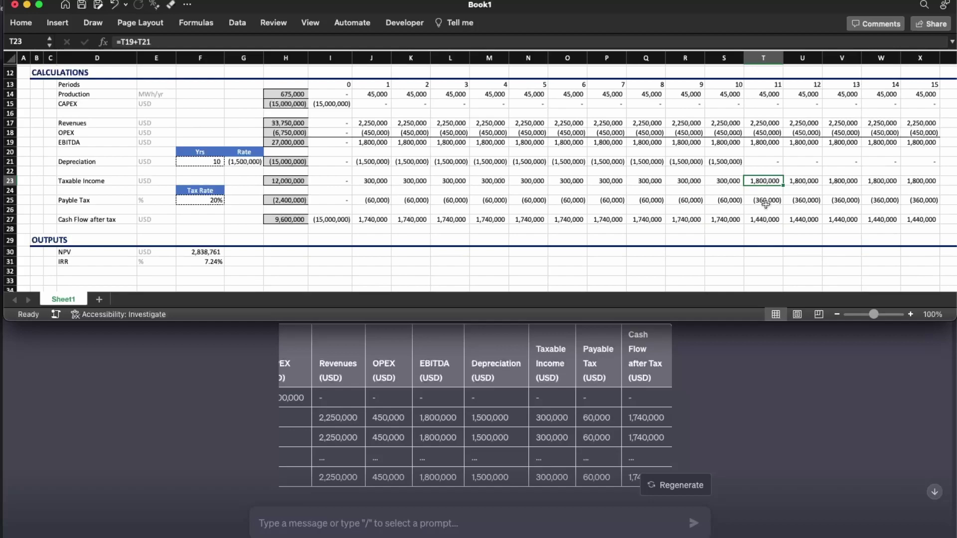
# Compare ChatGPT's Payable Tax column with the Excel tax row, examining the early periods and periods 11 to 15 separately.
pyautogui.click(716, 375)
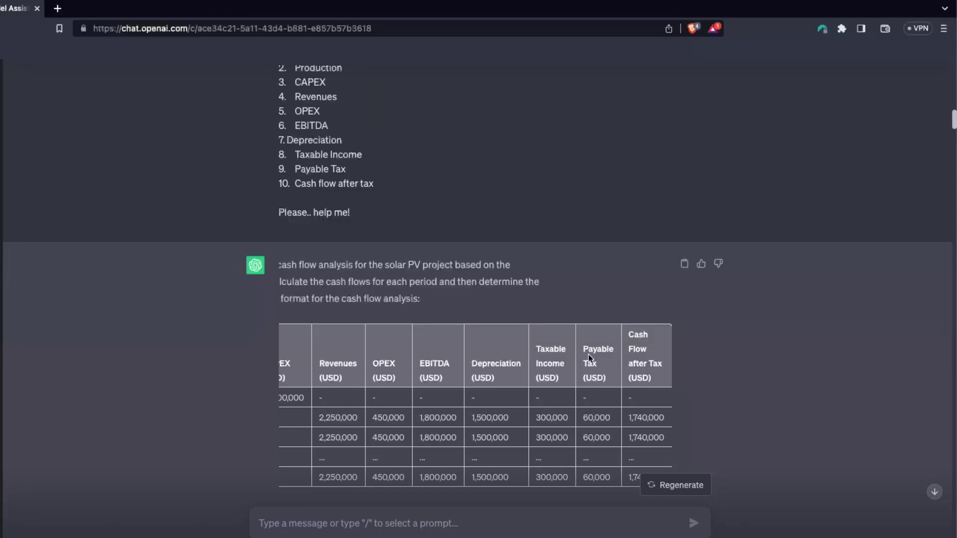
pyautogui.moveTo(587, 420); pyautogui.dragTo(593, 479)
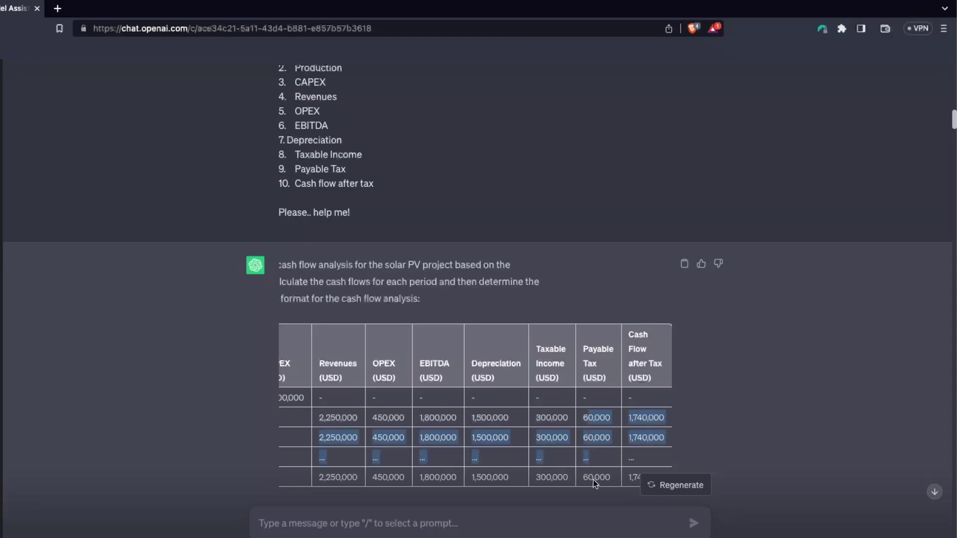
pyautogui.press('super+Tab')
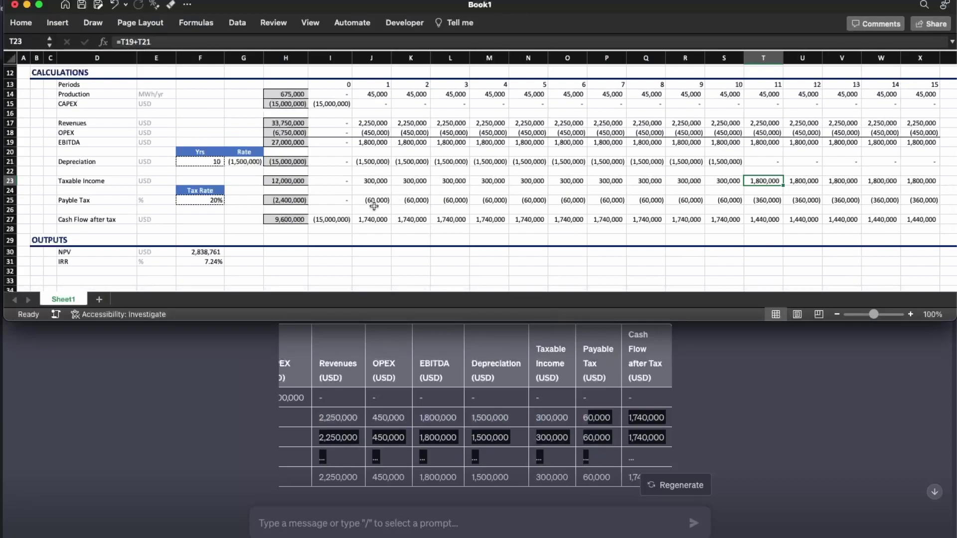
pyautogui.moveTo(373, 203); pyautogui.dragTo(702, 202)
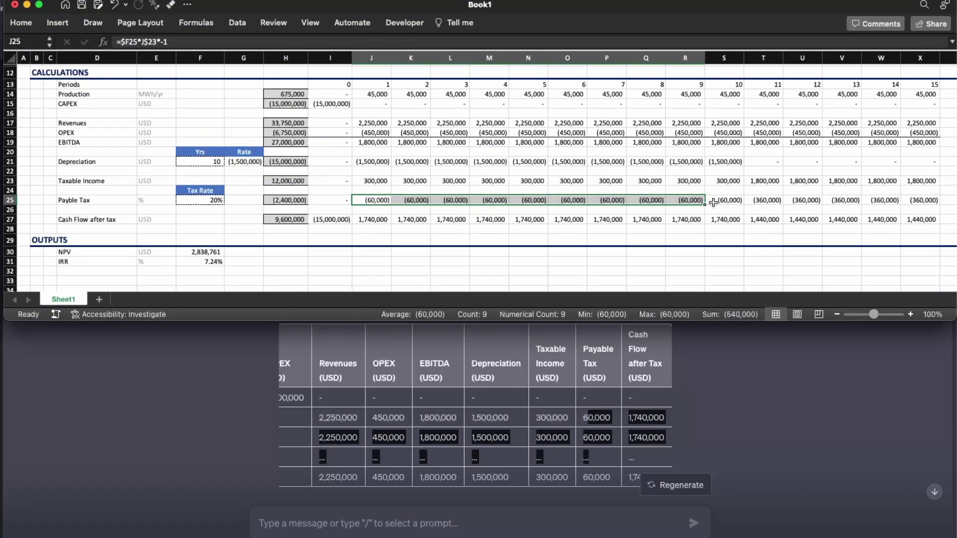
pyautogui.click(723, 201)
pyautogui.click(763, 201)
pyautogui.hotkey('ctrl', 'shift', 'Right')
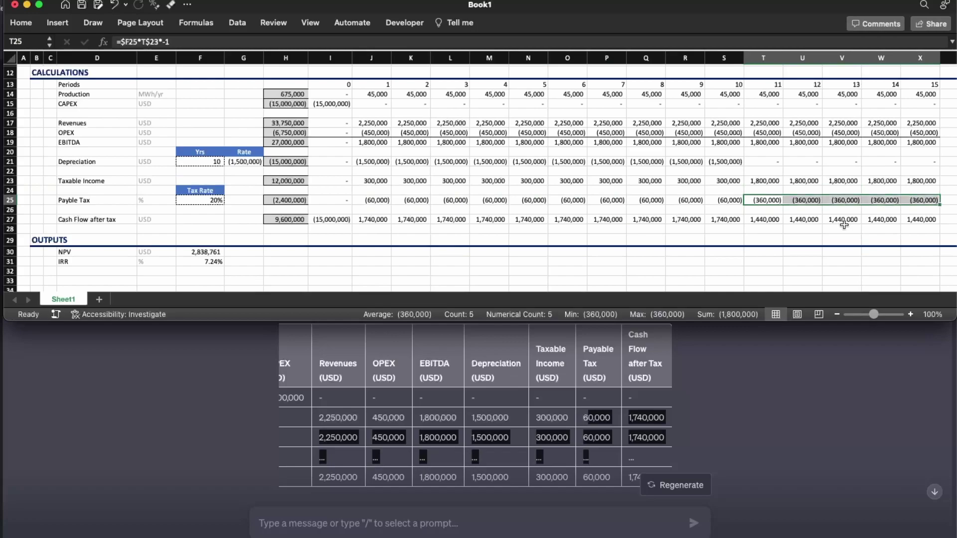
pyautogui.click(595, 472)
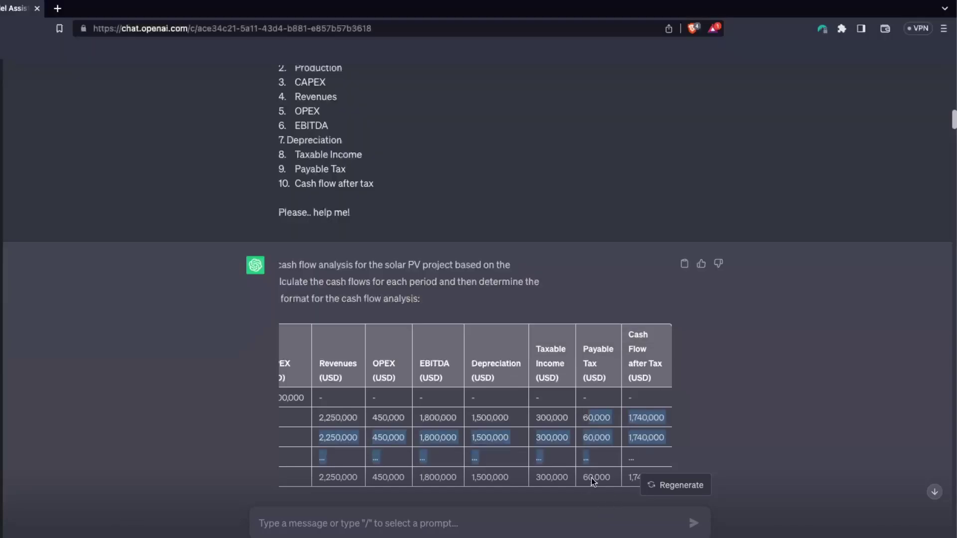
pyautogui.click(591, 477)
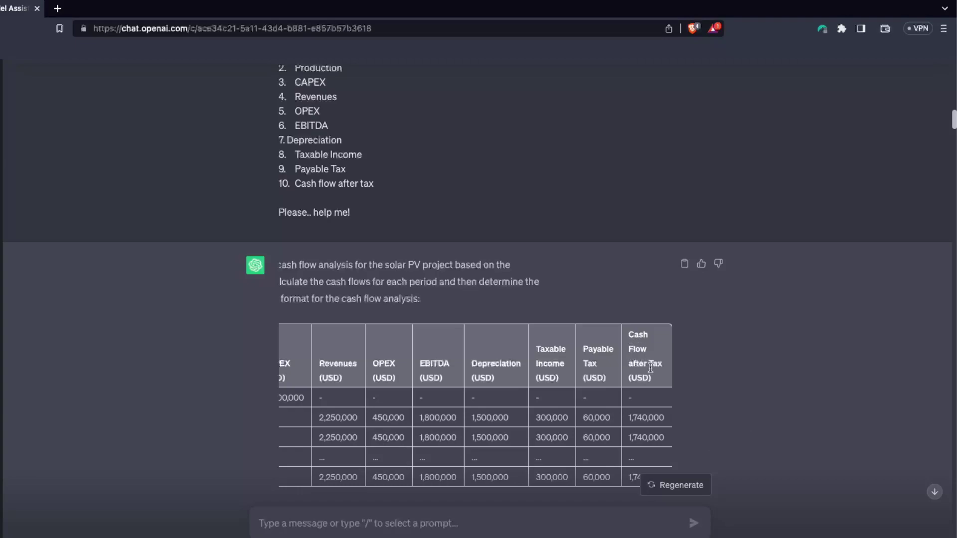
# Compare ChatGPT's Cash Flow after Tax column with the Excel row, including the periods from 11 onward.
pyautogui.scroll(-1, 688, 414)
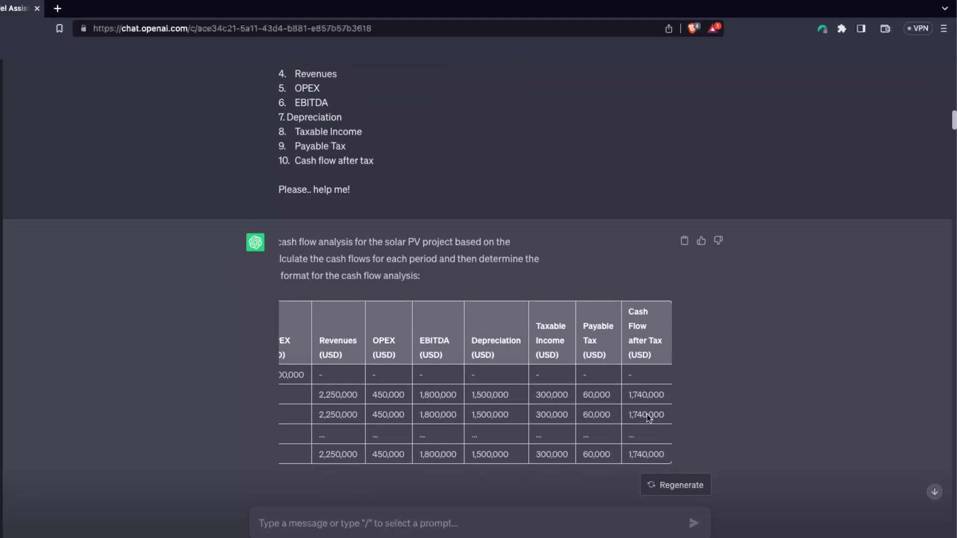
pyautogui.press('super+Tab')
pyautogui.moveTo(373, 220); pyautogui.dragTo(693, 220)
pyautogui.moveTo(763, 219); pyautogui.dragTo(812, 219)
pyautogui.click(646, 229)
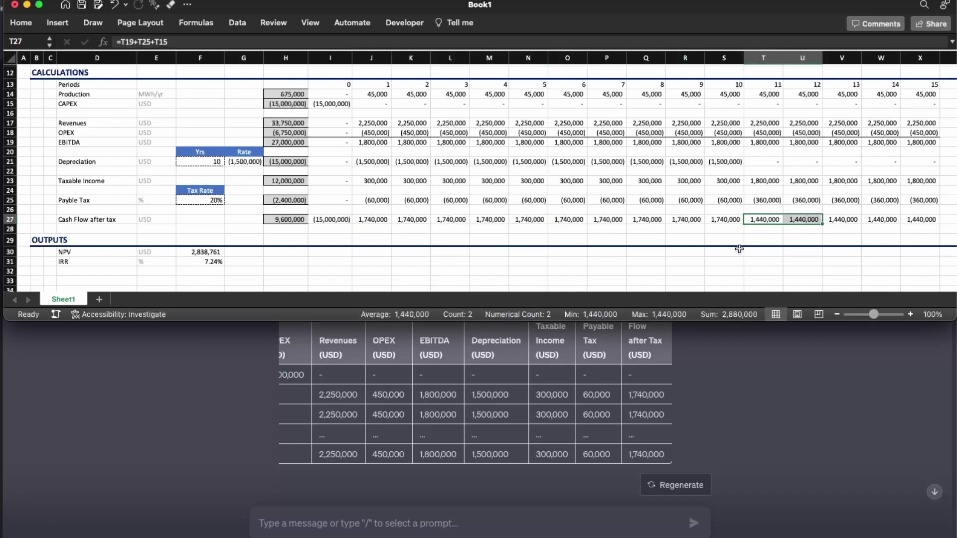
pyautogui.click(669, 398)
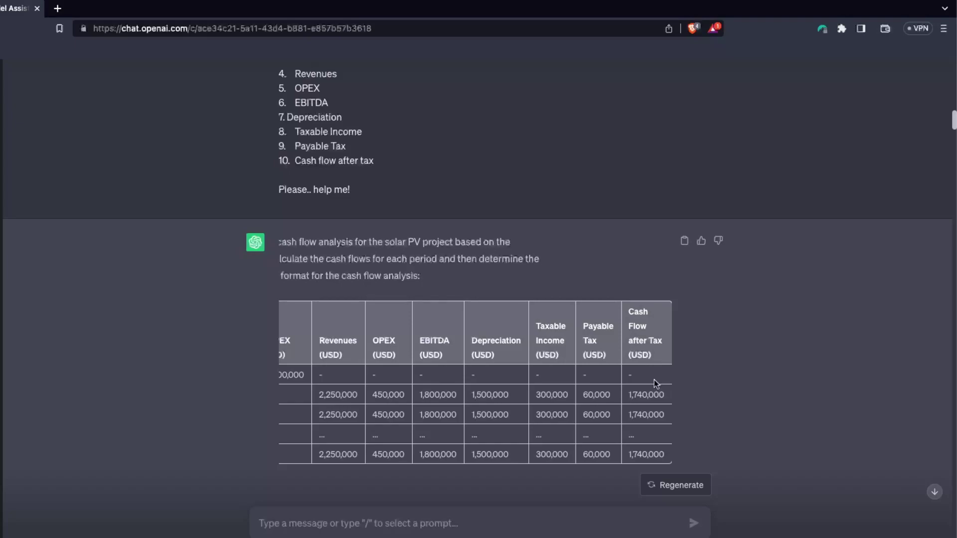
# Read ChatGPT's Calculations list and NPV and IRR notes, continuing to the follow-up about the 10-year depreciation schedule and its revised table.
pyautogui.hscroll(-5, 654, 379)
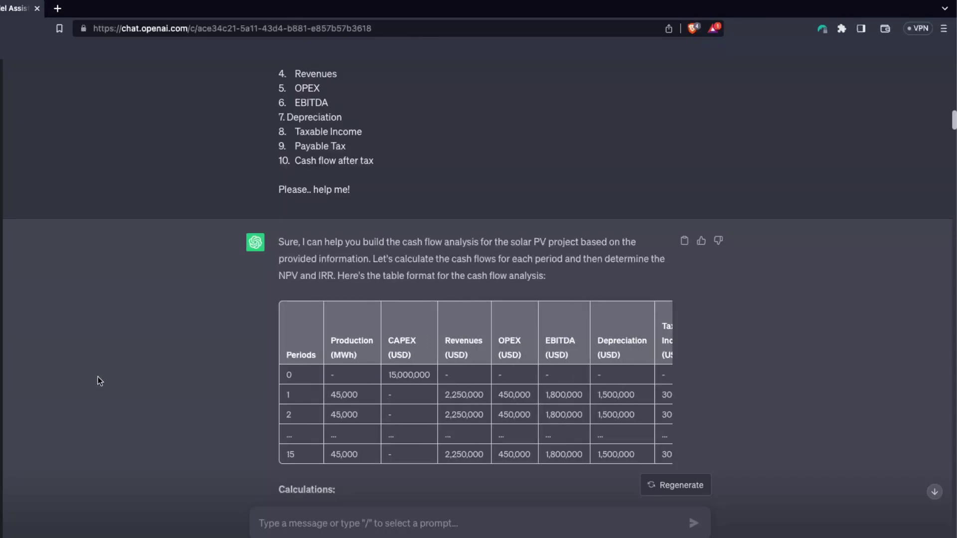
pyautogui.scroll(-4, 258, 367)
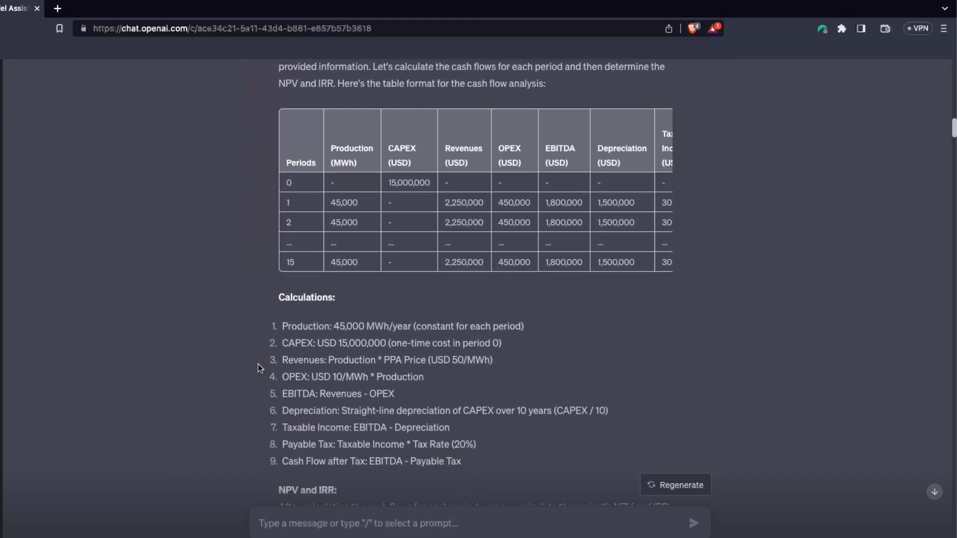
pyautogui.scroll(-3, 258, 367)
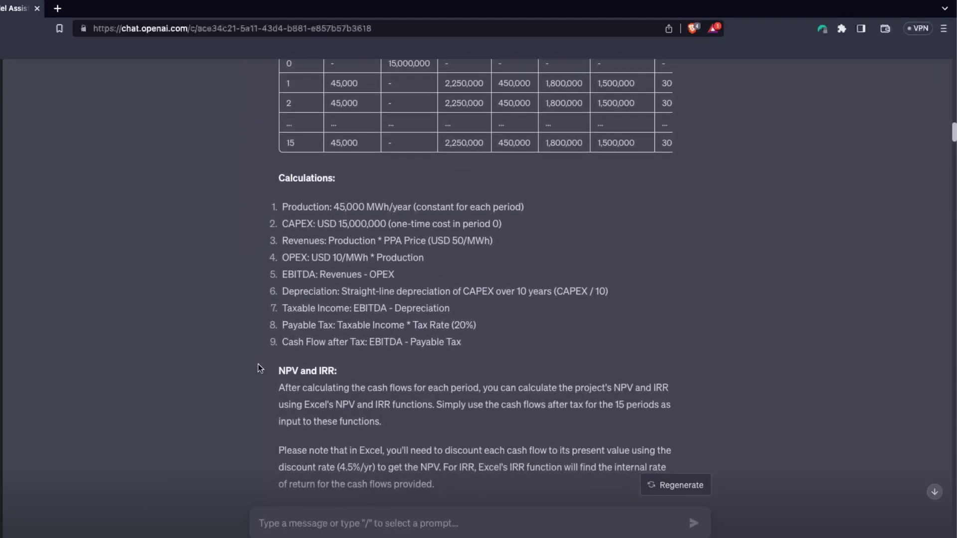
pyautogui.scroll(-1, 258, 368)
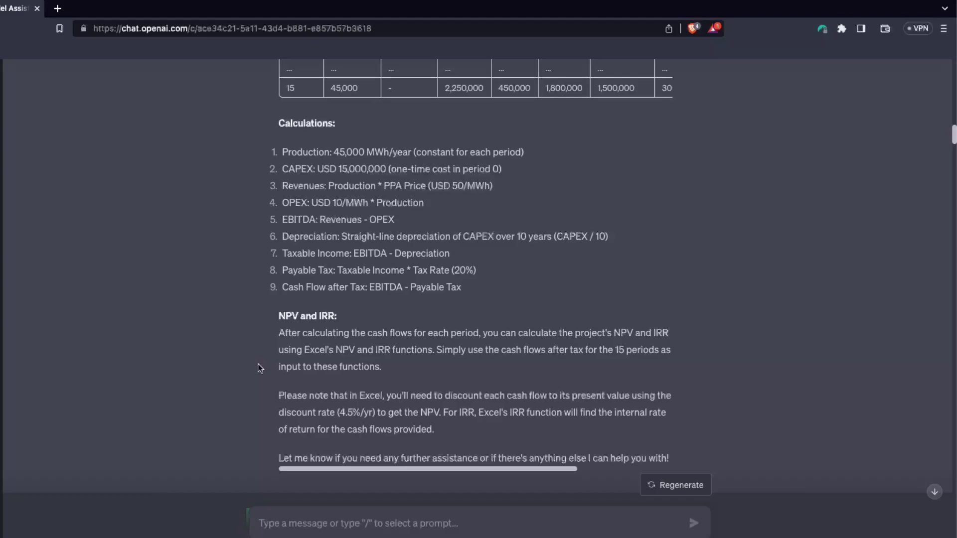
pyautogui.scroll(-8, 125, 251)
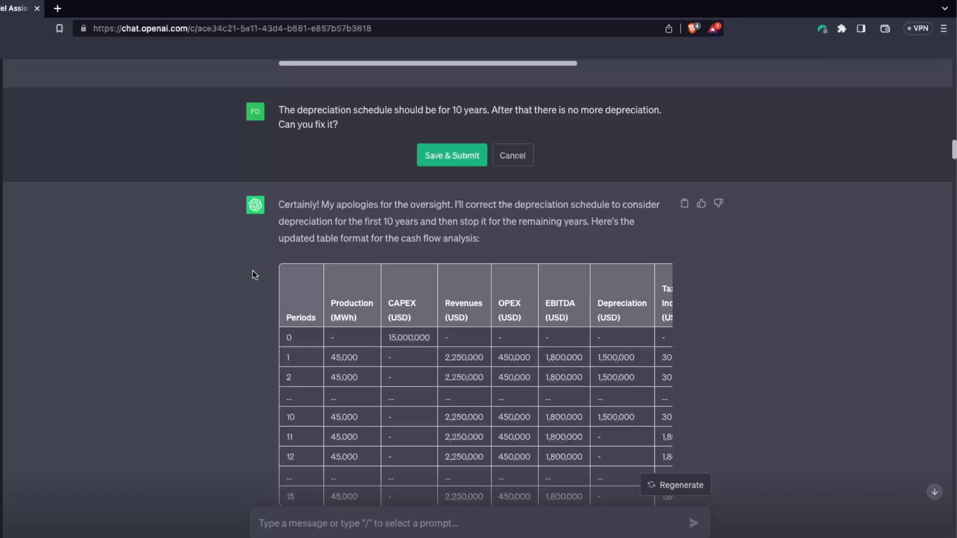
# Examine the period rows of ChatGPT's revised cash flow table, focusing on periods 10 to 12.
pyautogui.scroll(-1, 224, 324)
pyautogui.scroll(-2, 223, 323)
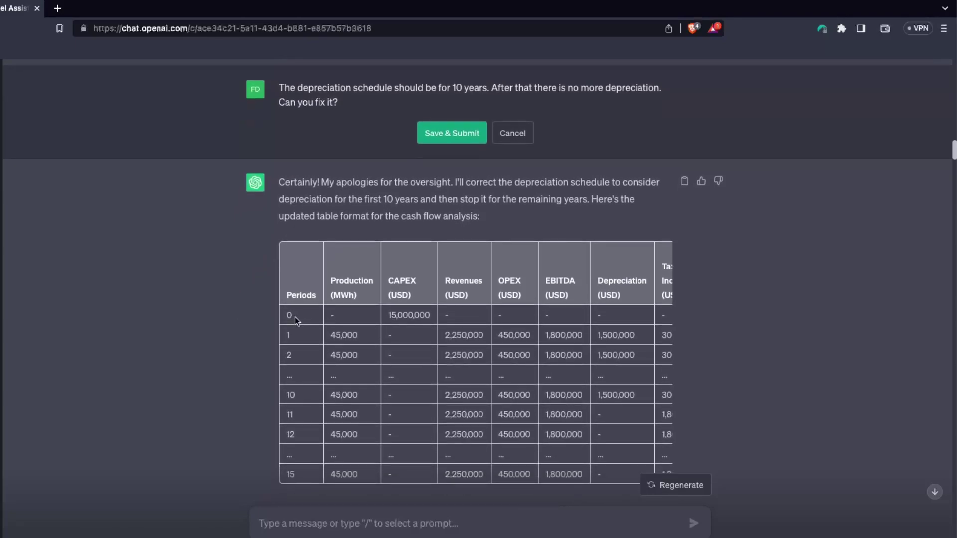
pyautogui.moveTo(295, 317); pyautogui.dragTo(298, 436)
pyautogui.click(311, 424)
pyautogui.moveTo(291, 395); pyautogui.dragTo(620, 438)
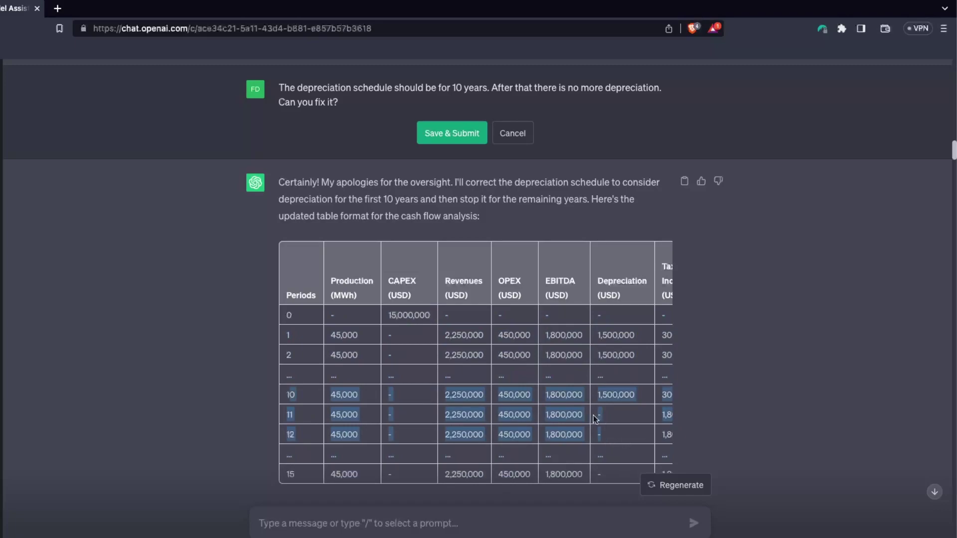
pyautogui.click(566, 410)
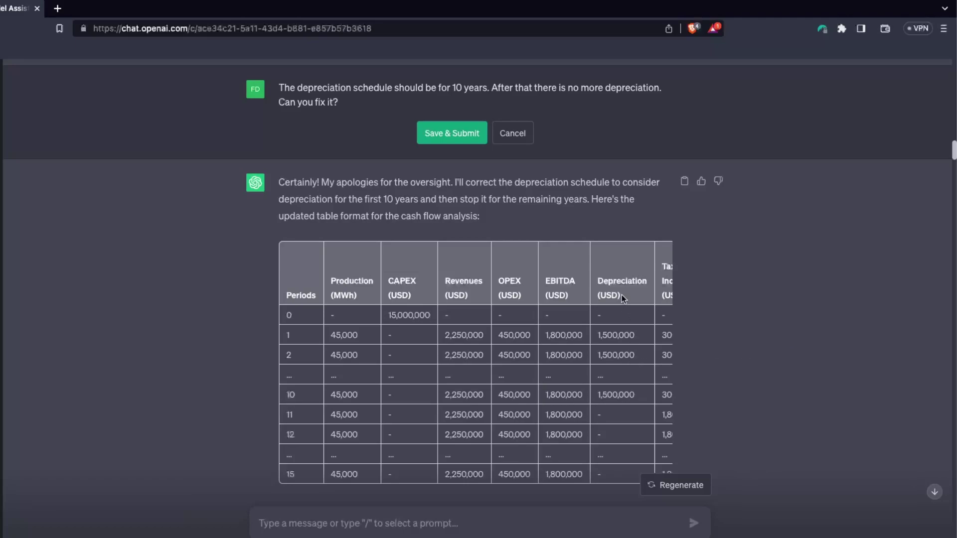
# Compare the revised table's Depreciation column with the Excel depreciation row, covering periods 1 to 10 and period 11.
pyautogui.moveTo(599, 337); pyautogui.dragTo(632, 397)
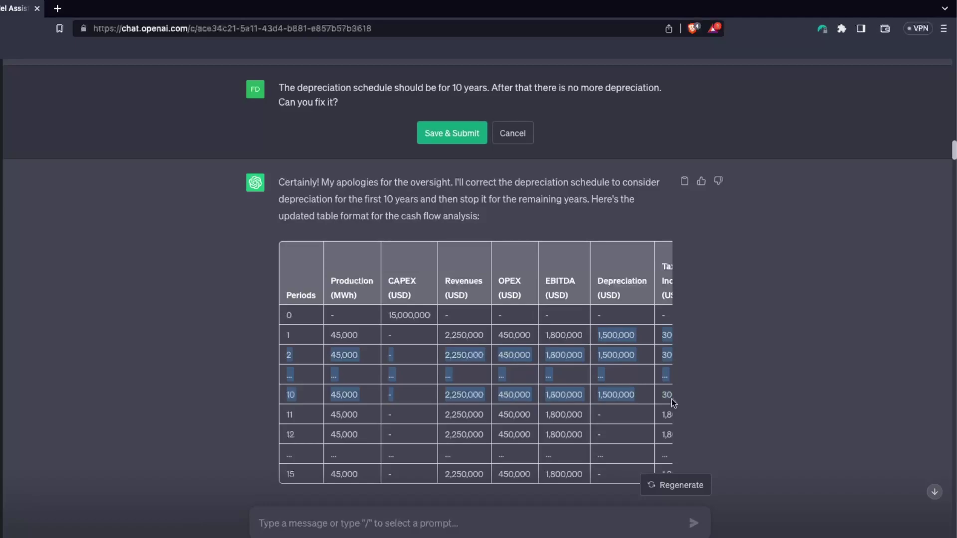
pyautogui.click(631, 286)
pyautogui.hscroll(3, 531, 386)
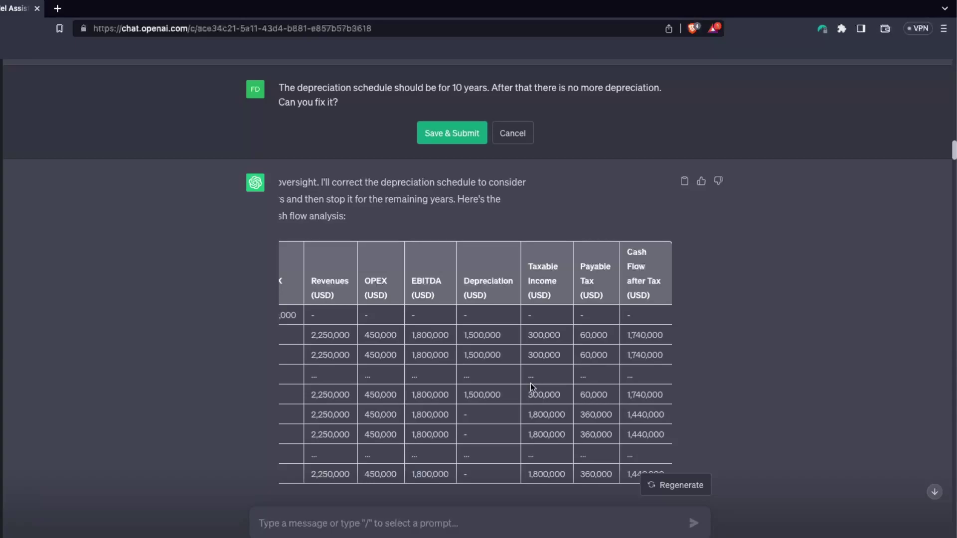
pyautogui.moveTo(528, 392); pyautogui.dragTo(663, 416)
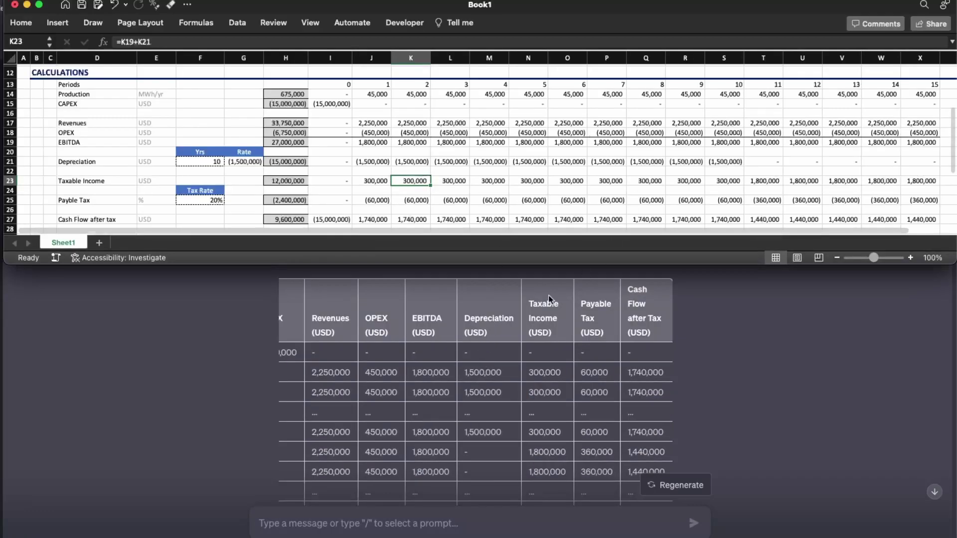
pyautogui.click(475, 447)
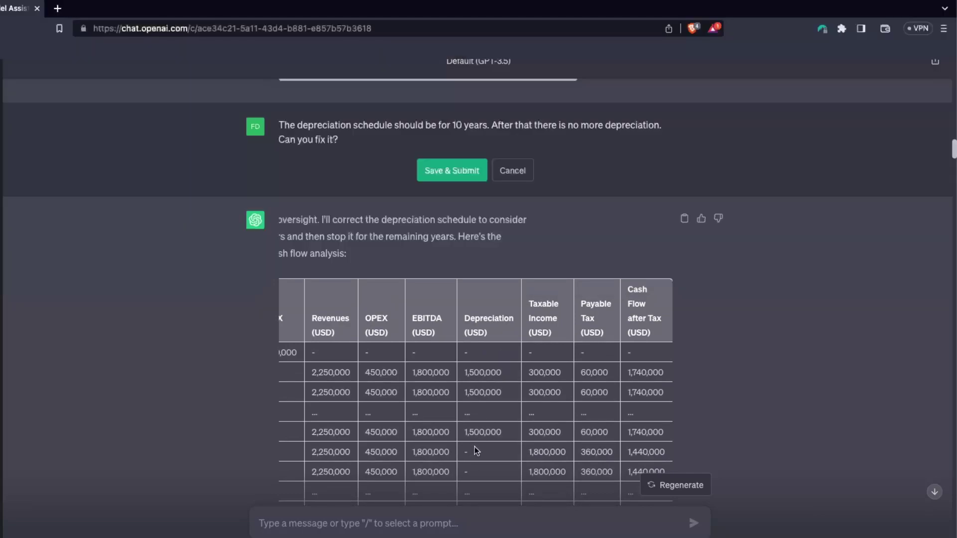
pyautogui.press('super+Tab')
pyautogui.click(765, 160)
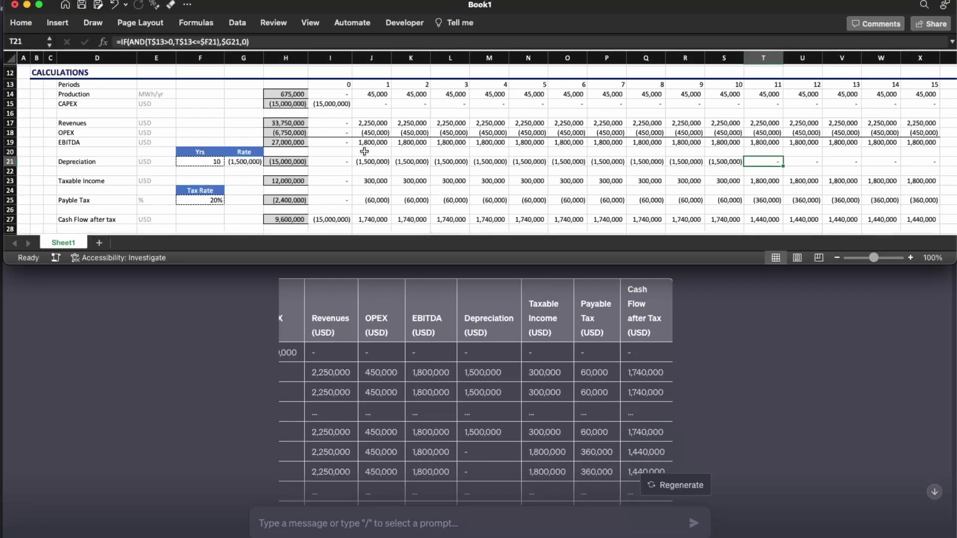
# Compare the Excel taxable income row with the revised table's Taxable Income column at periods 10 and 11.
pyautogui.moveTo(373, 182); pyautogui.dragTo(765, 181)
pyautogui.click(723, 181)
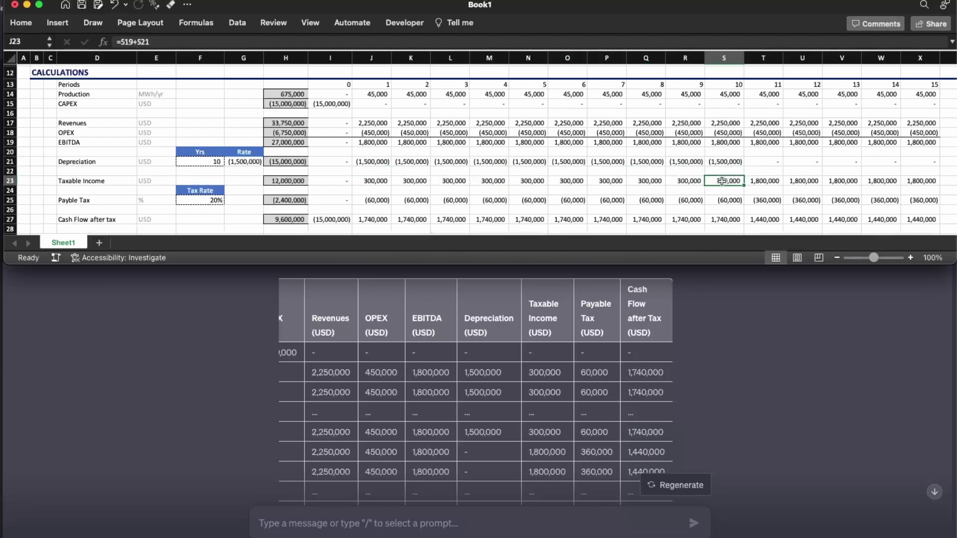
pyautogui.click(773, 182)
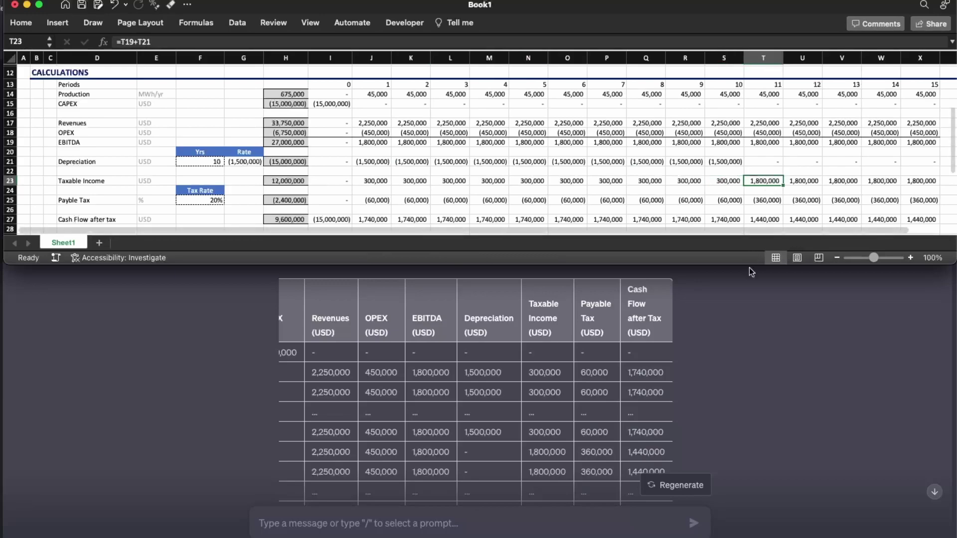
pyautogui.click(548, 441)
pyautogui.moveTo(528, 432); pyautogui.dragTo(549, 455)
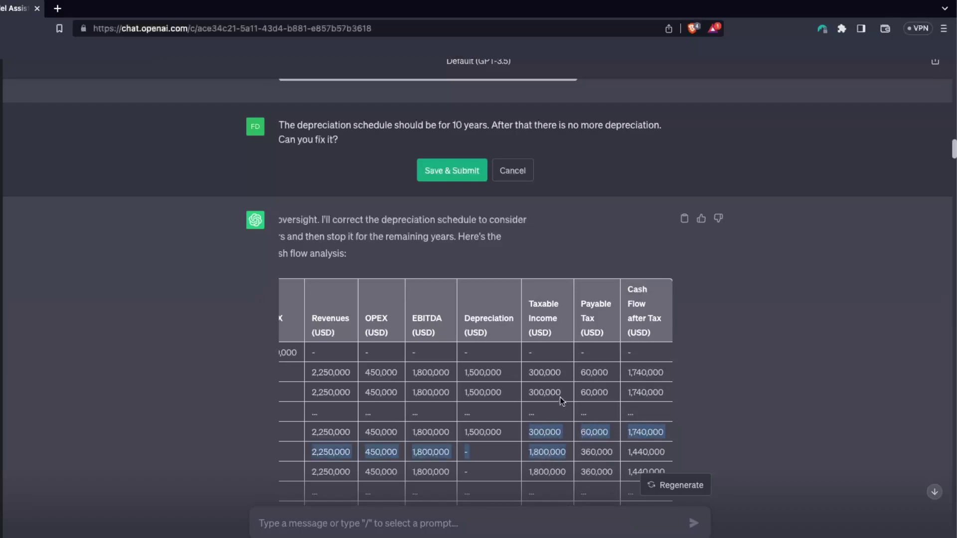
# Check the Excel payable tax and after-tax cash flow rows against the revised ChatGPT table around periods 10 and 11.
pyautogui.press('super+Tab')
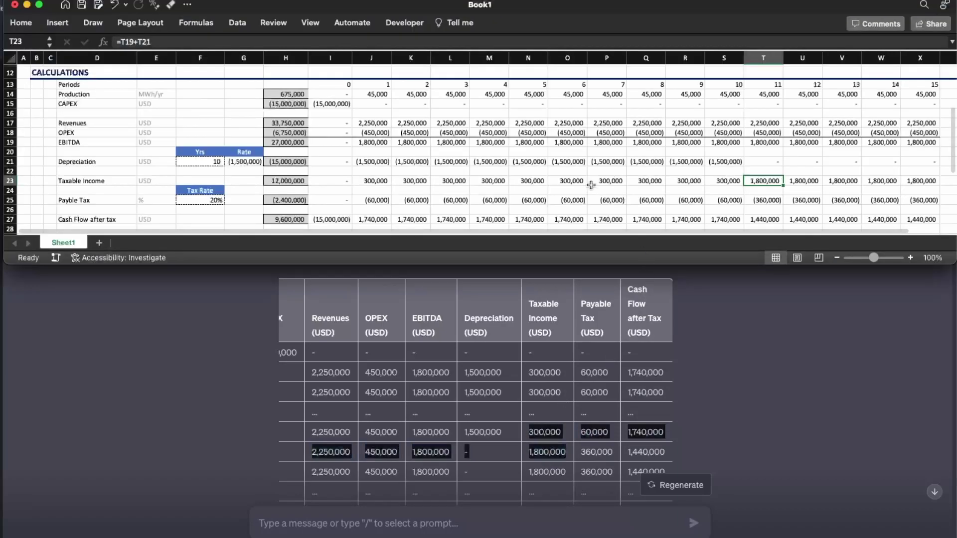
pyautogui.moveTo(371, 200); pyautogui.dragTo(724, 200)
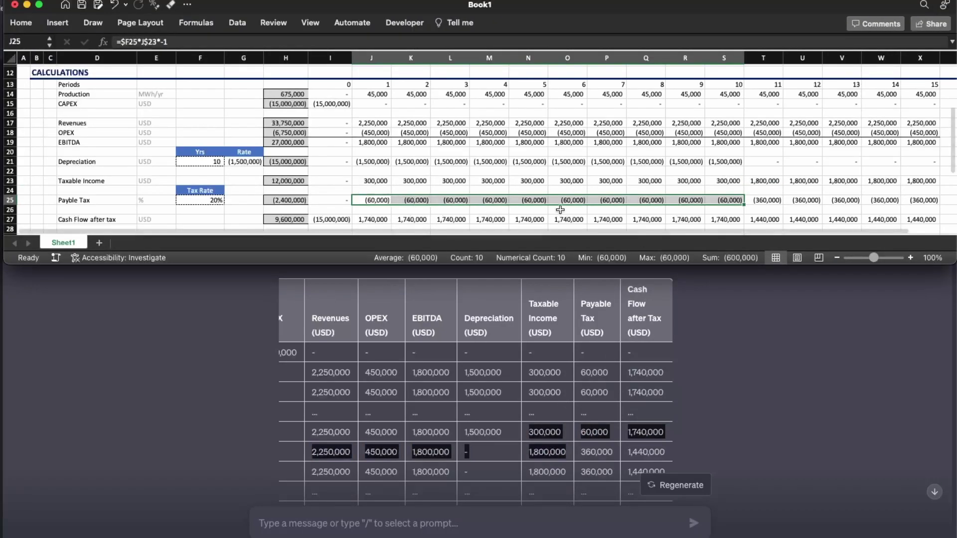
pyautogui.click(765, 199)
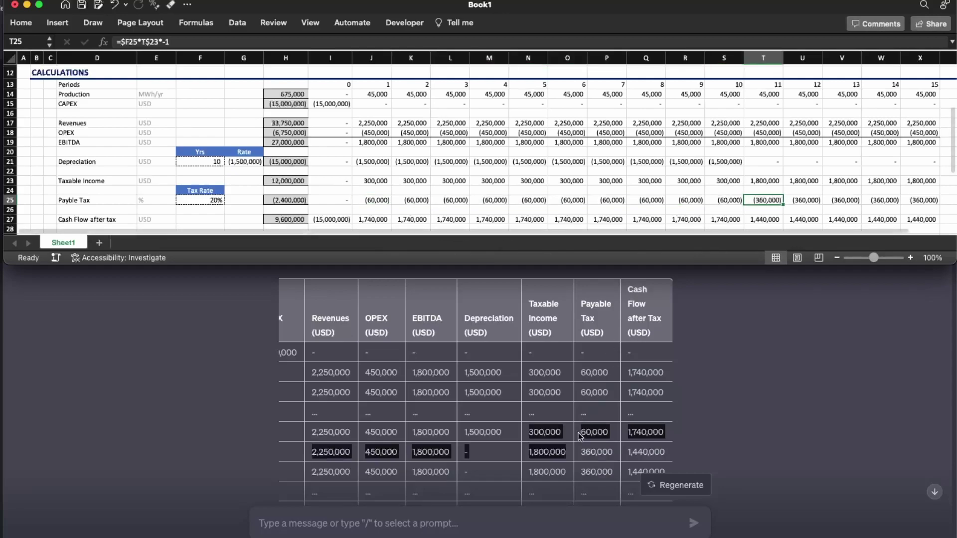
pyautogui.moveTo(741, 220); pyautogui.dragTo(771, 220)
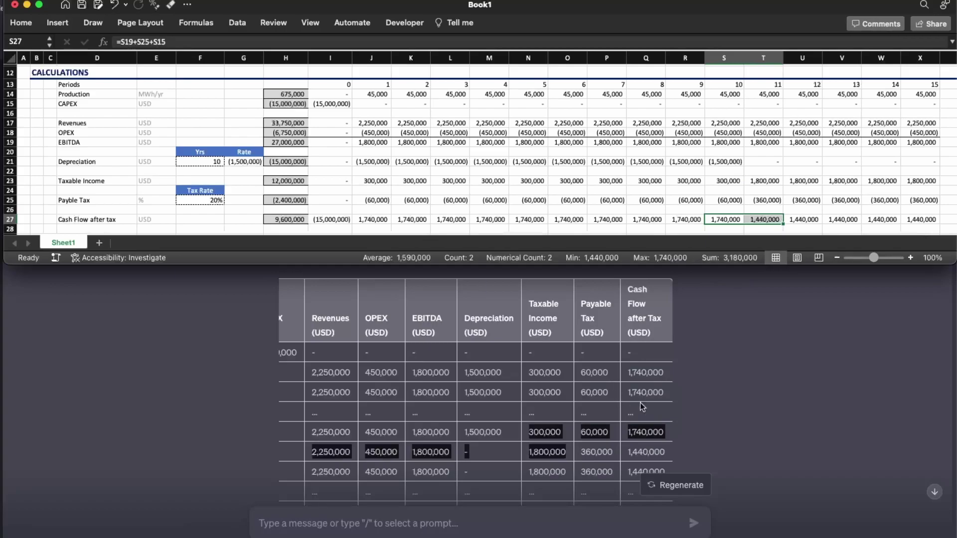
pyautogui.click(757, 409)
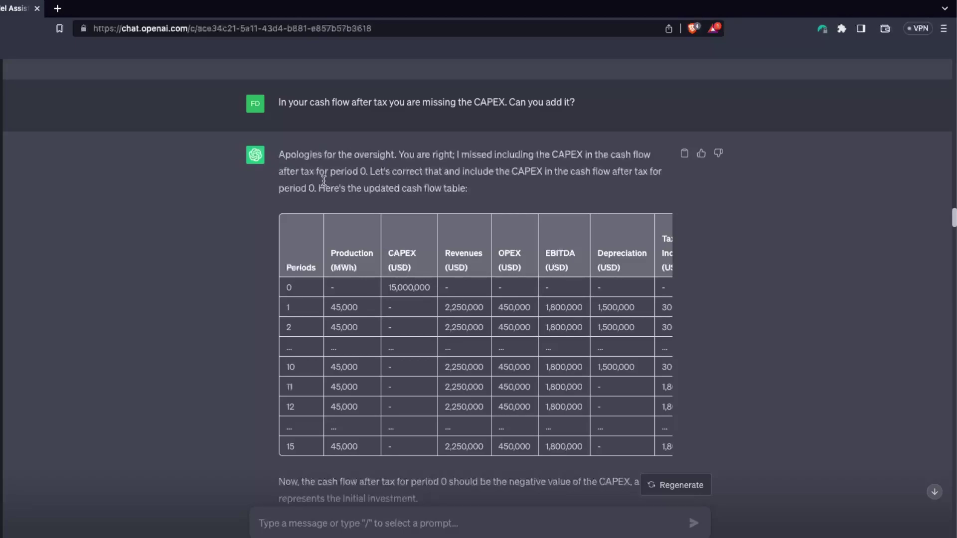
# Read ChatGPT's reply about the missing CAPEX and inspect period 0 in its Cash Flow after Tax column.
pyautogui.moveTo(367, 171); pyautogui.dragTo(336, 167)
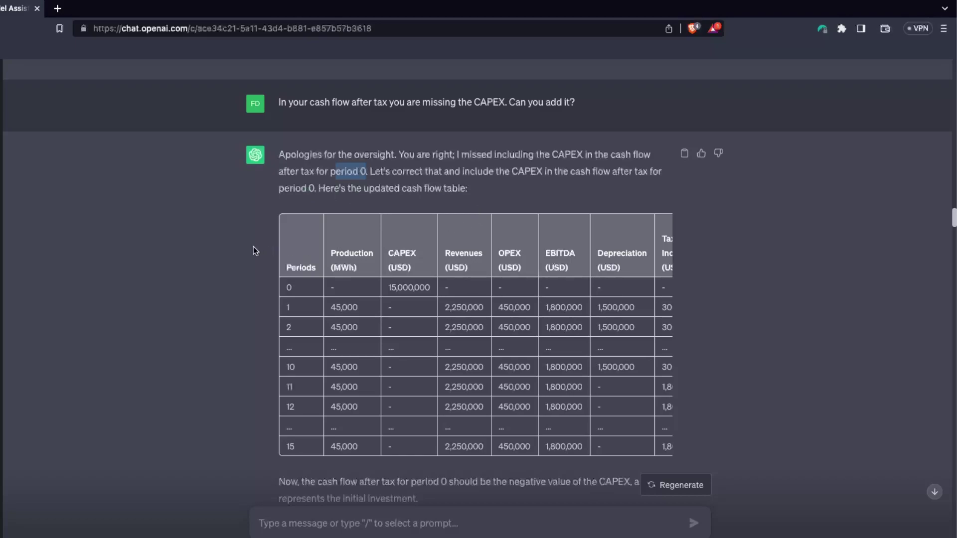
pyautogui.moveTo(505, 267); pyautogui.dragTo(683, 268)
pyautogui.click(668, 262)
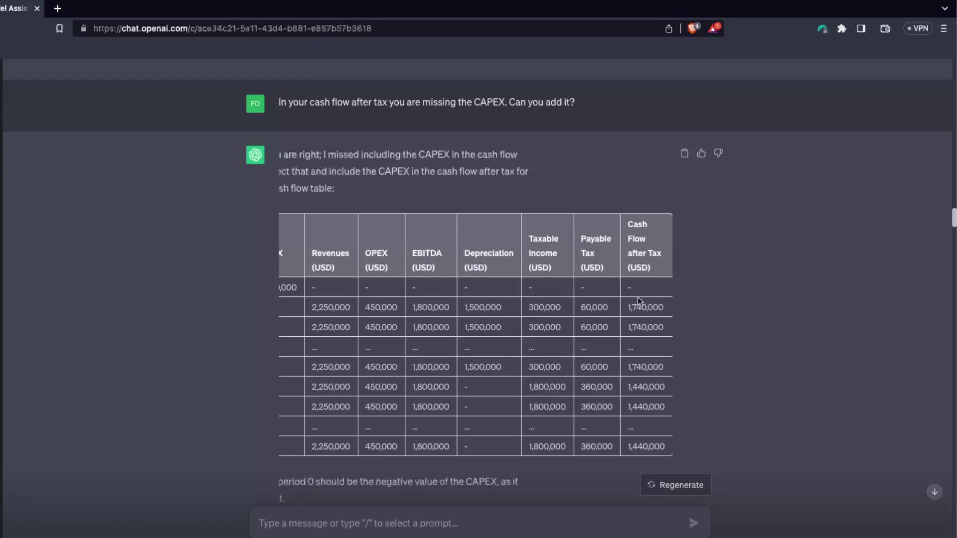
pyautogui.moveTo(344, 247); pyautogui.dragTo(226, 229)
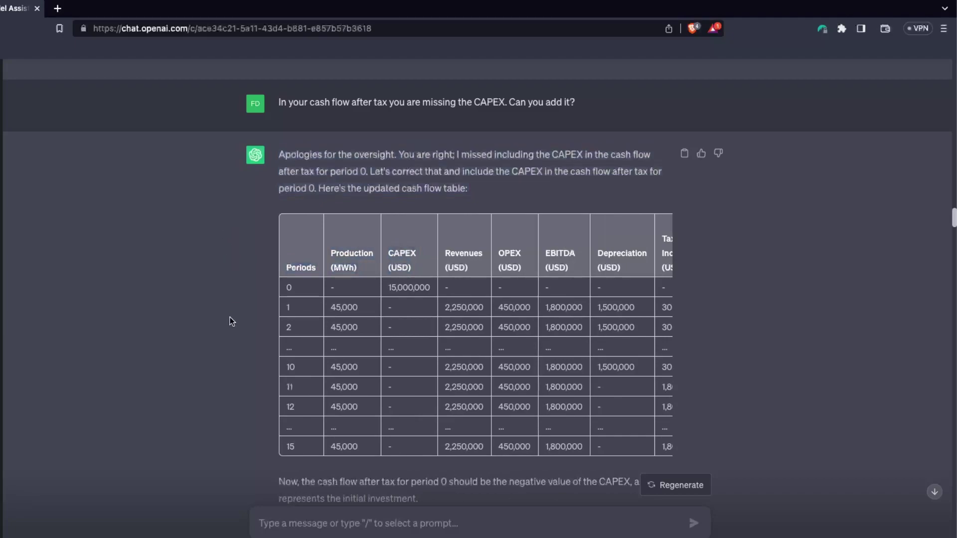
pyautogui.click(229, 318)
pyautogui.scroll(-2, 217, 372)
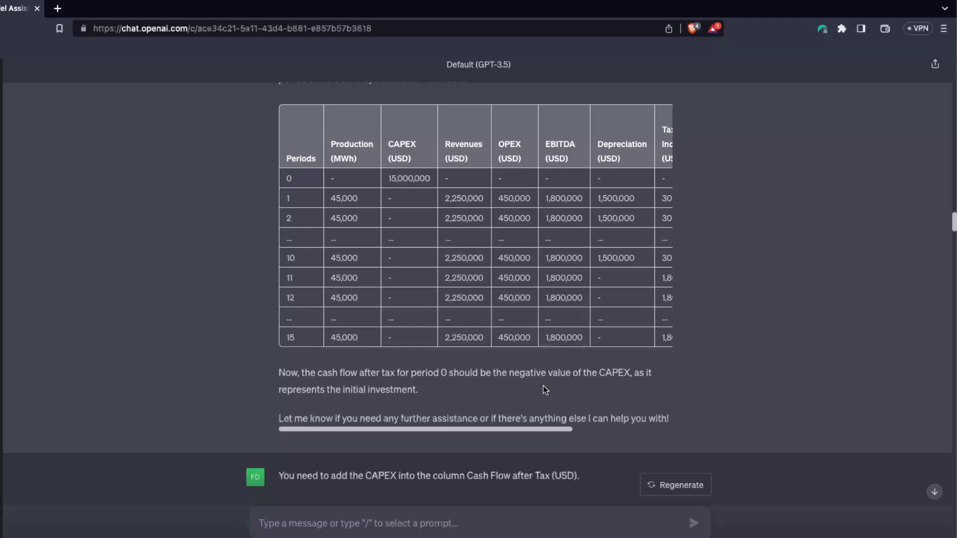
pyautogui.moveTo(571, 427); pyautogui.dragTo(689, 430)
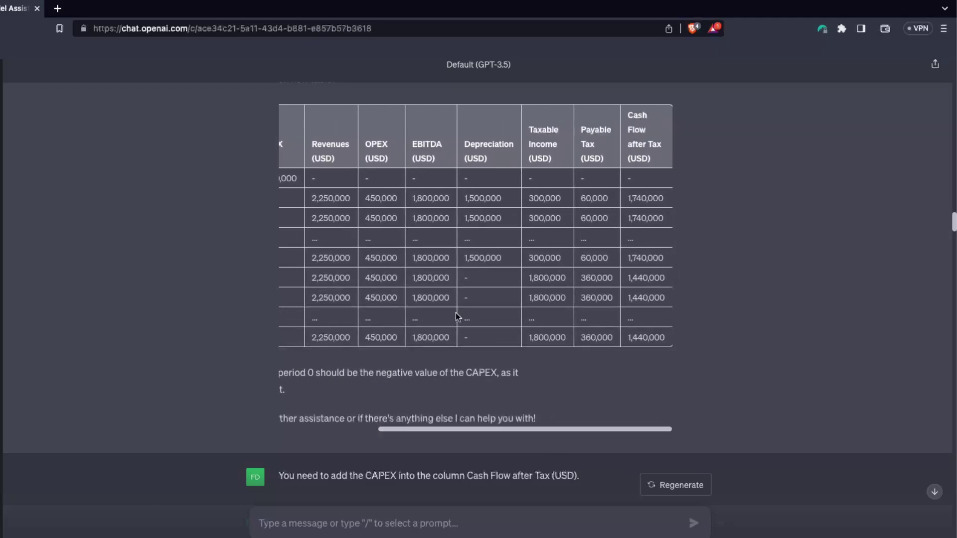
pyautogui.moveTo(375, 430); pyautogui.dragTo(245, 418)
# Read the follow-up prompt about adding the CAPEX into the Cash Flow after Tax column and the start of ChatGPT's reply.
pyautogui.scroll(-1, 234, 407)
pyautogui.scroll(-2, 233, 407)
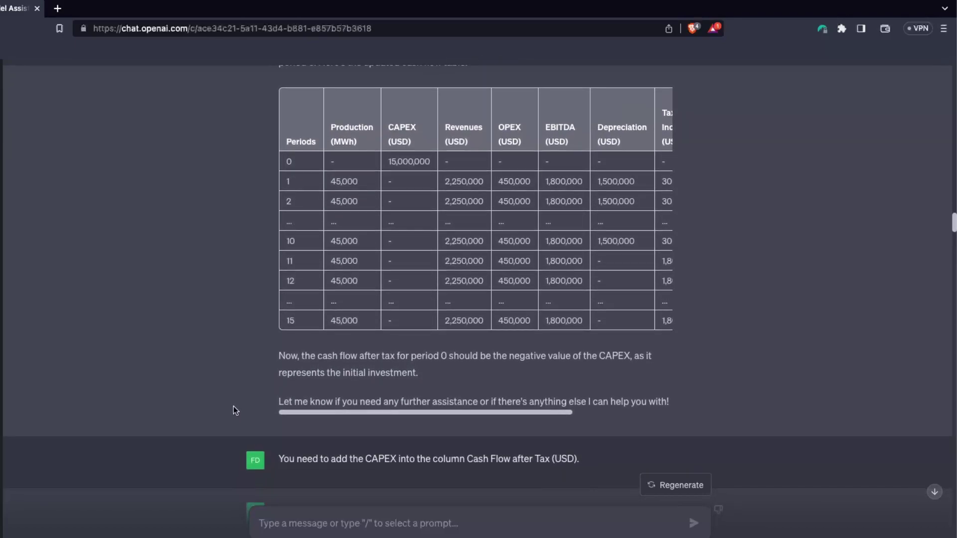
pyautogui.scroll(-5, 375, 331)
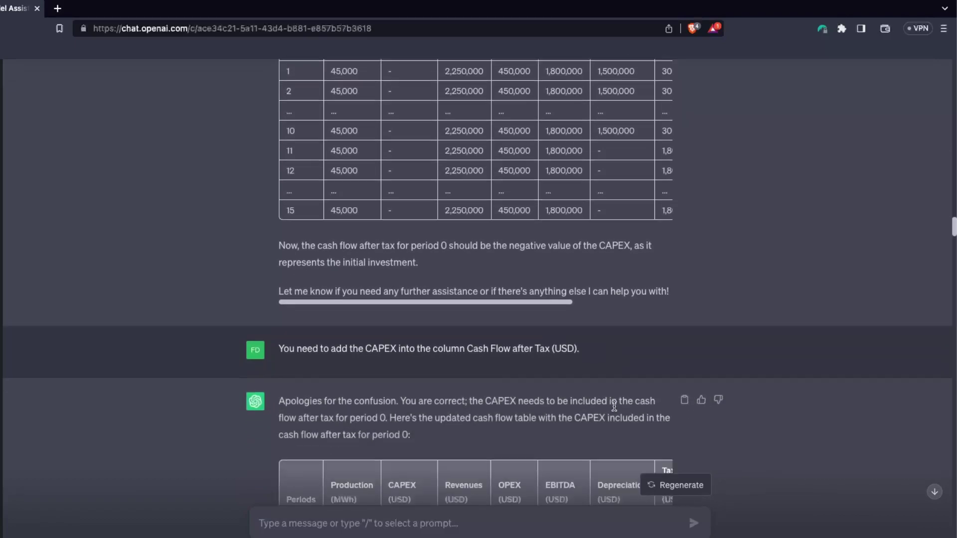
pyautogui.moveTo(313, 309); pyautogui.dragTo(600, 309)
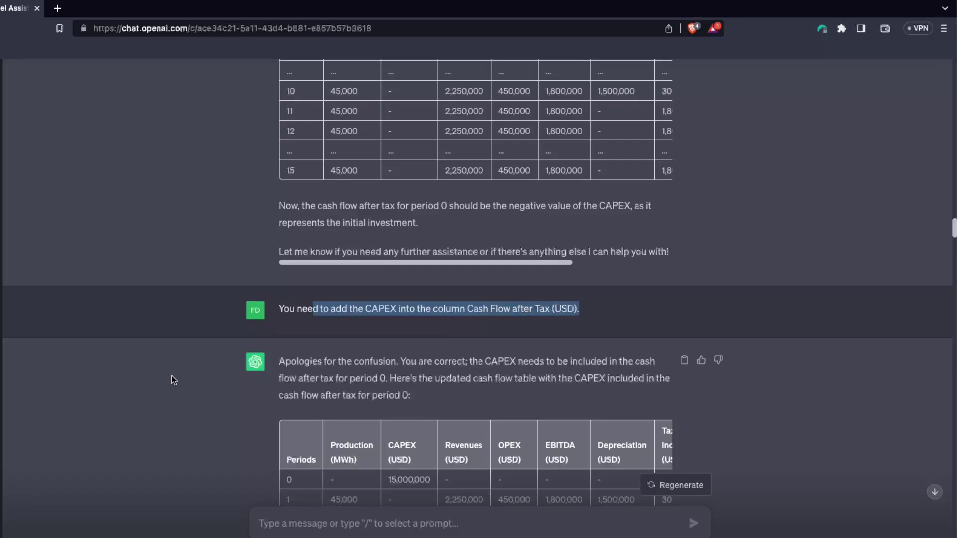
pyautogui.scroll(-3, 172, 380)
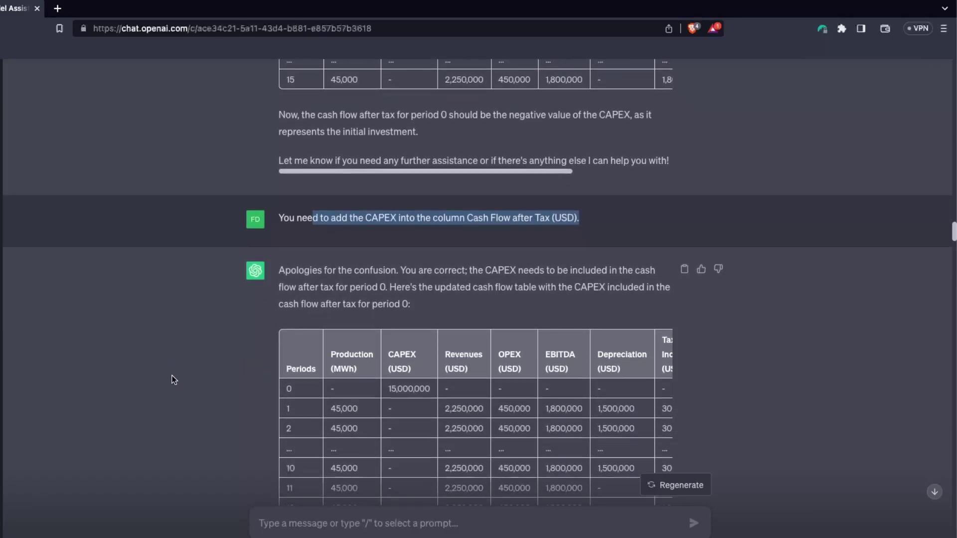
pyautogui.scroll(-1, 418, 300)
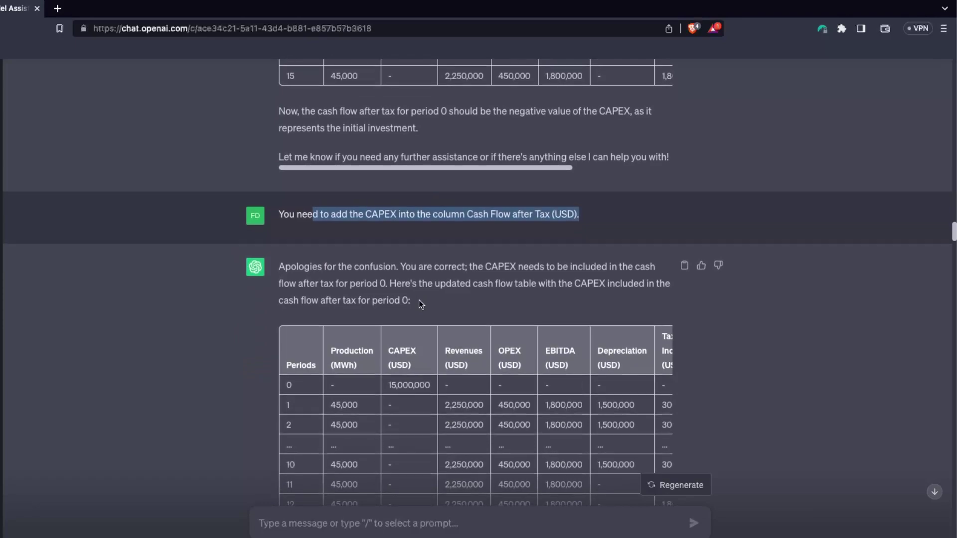
# Inspect the newly updated table's Cash Flow after Tax column, focusing on the CAPEX entry in period 0.
pyautogui.click(304, 350)
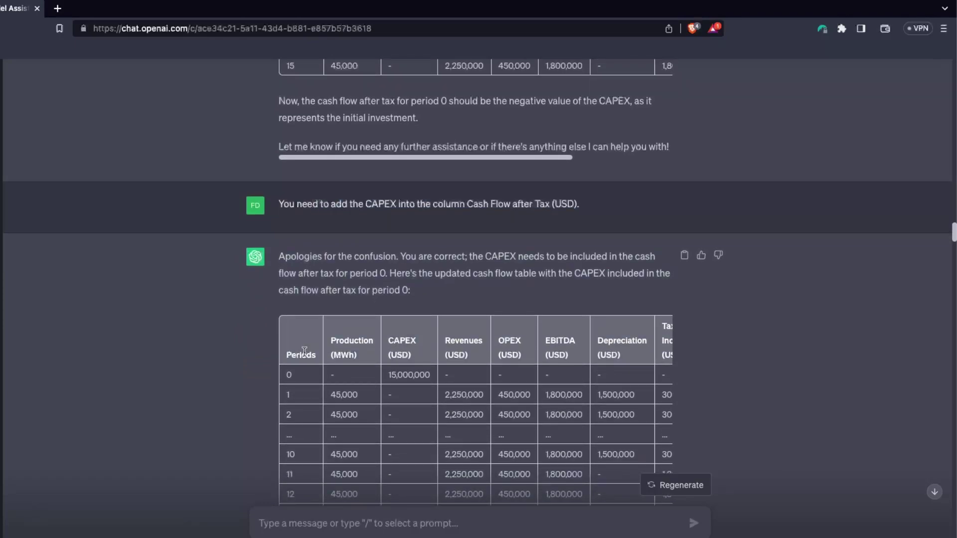
pyautogui.hscroll(5, 444, 352)
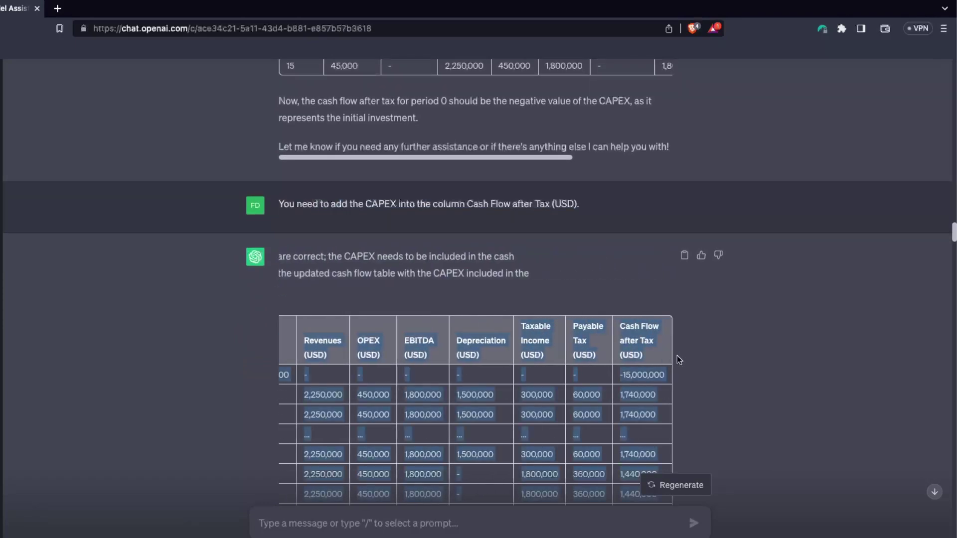
pyautogui.scroll(-2, 810, 371)
pyautogui.moveTo(620, 308); pyautogui.dragTo(666, 303)
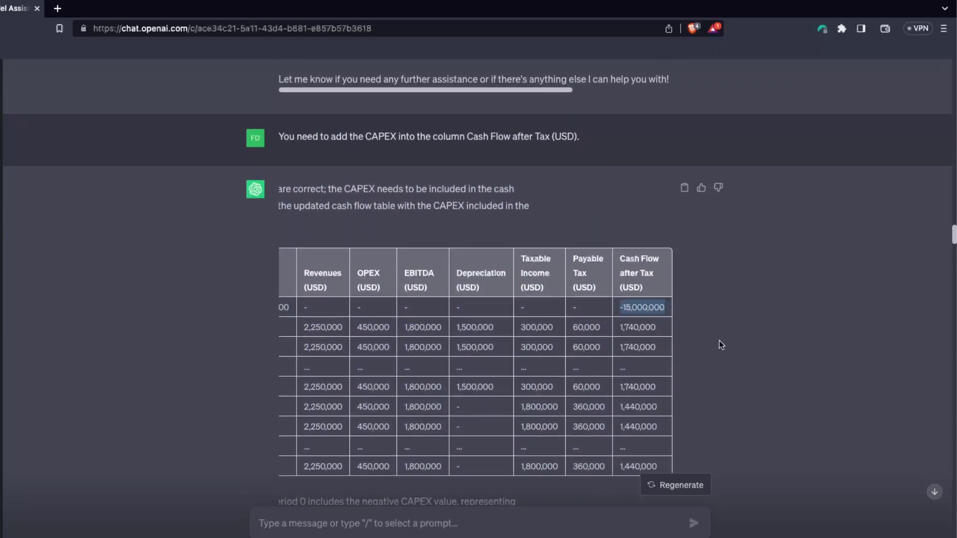
pyautogui.scroll(-1, 719, 339)
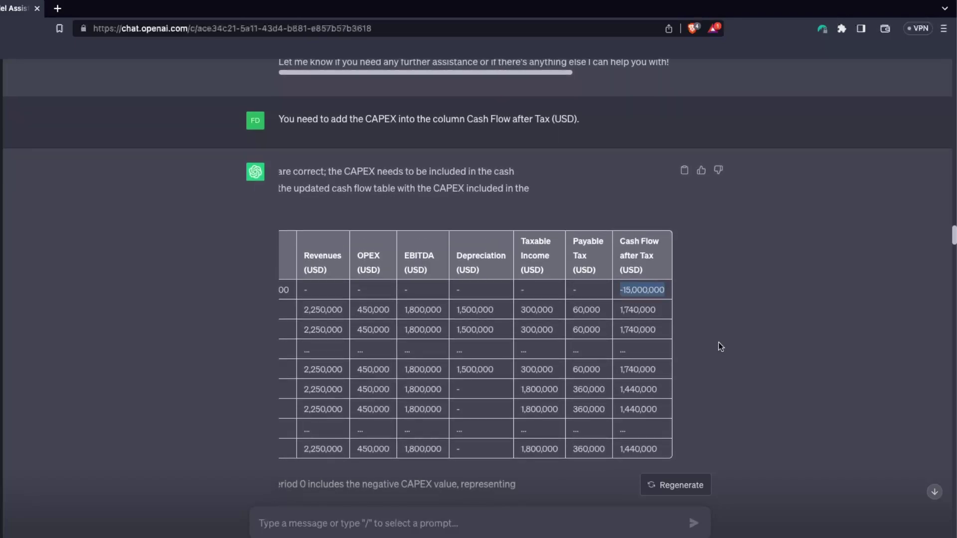
pyautogui.scroll(-1, 719, 342)
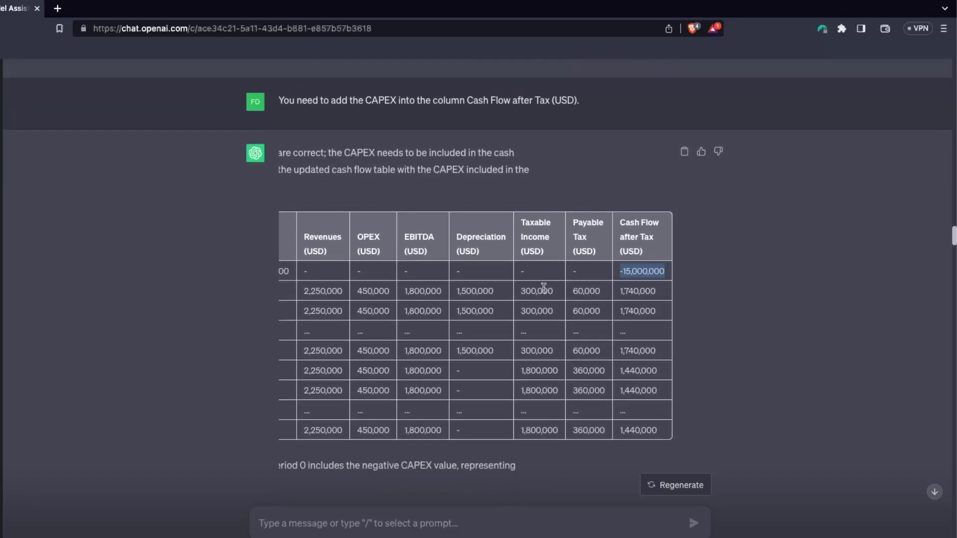
pyautogui.scroll(-1, 557, 293)
pyautogui.scroll(3, 556, 293)
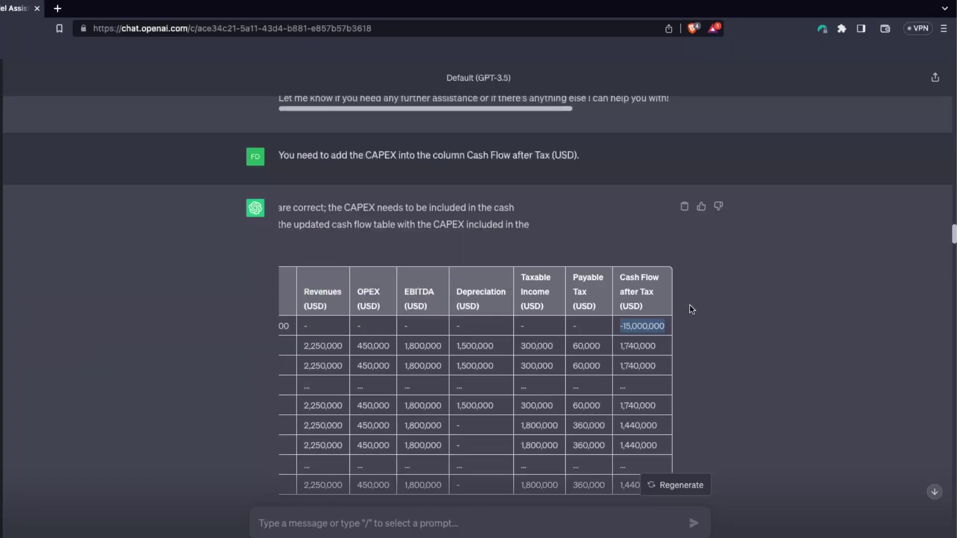
# Switch to Excel and compare its Cash Flow after tax row with ChatGPT's updated column, including period 0.
pyautogui.press('super+Tab')
pyautogui.scroll(-1, 648, 197)
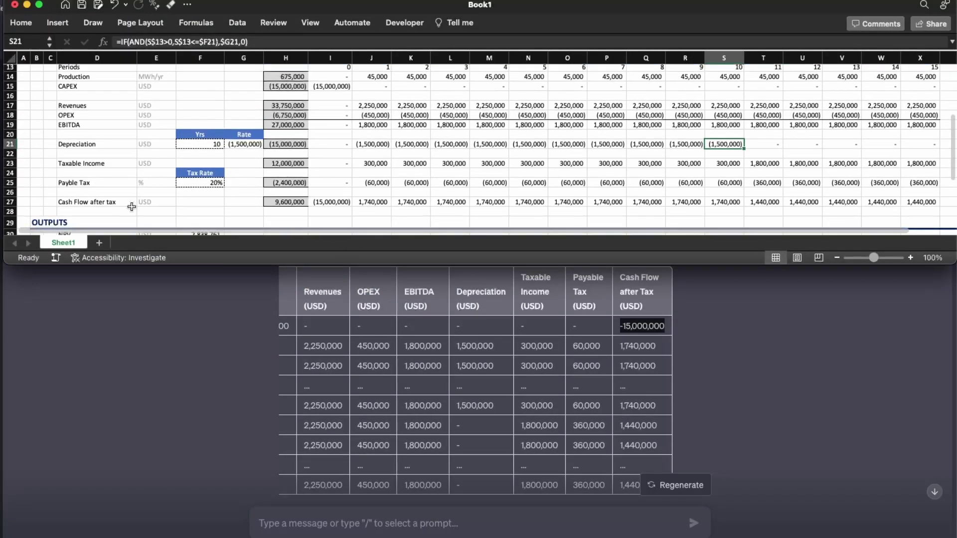
pyautogui.click(96, 204)
pyautogui.moveTo(342, 204); pyautogui.dragTo(798, 197)
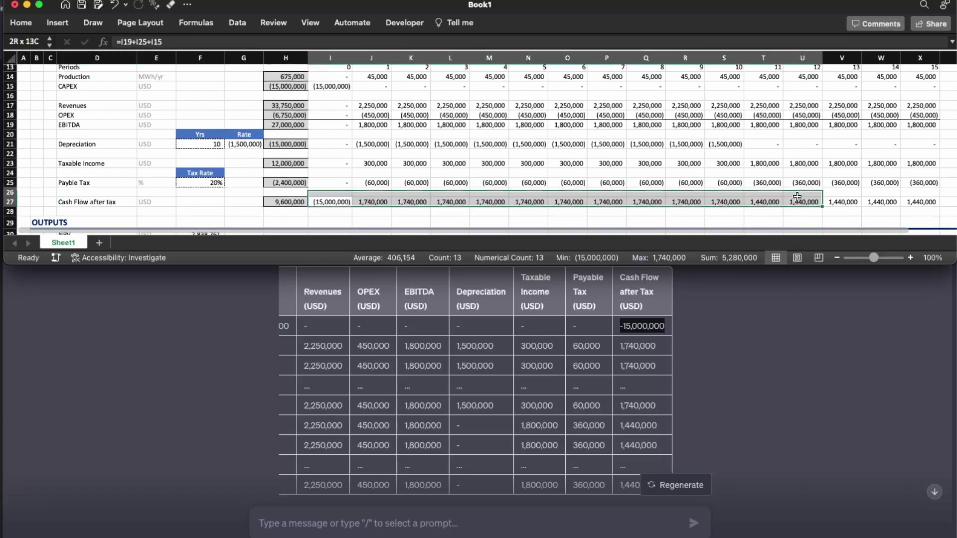
pyautogui.click(330, 202)
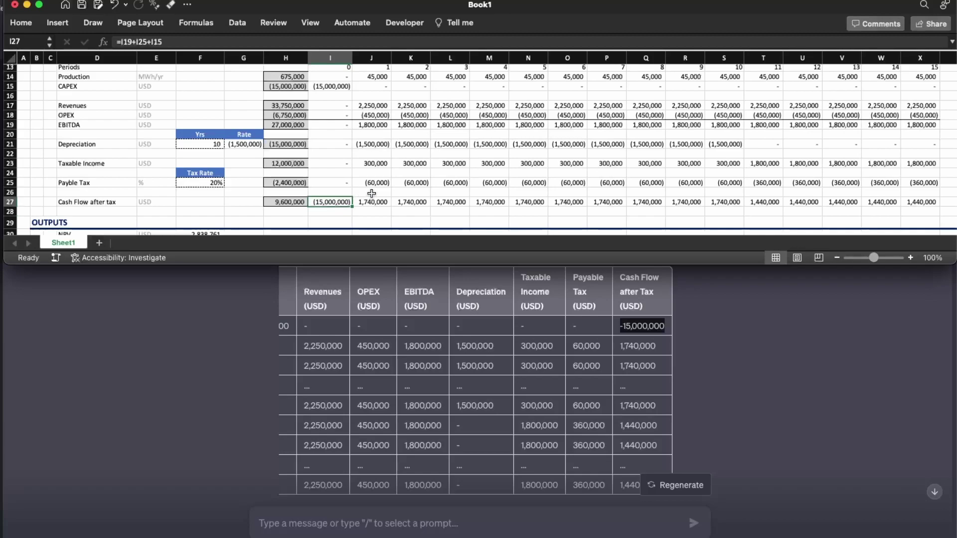
# Compare Excel's Cash Flow after tax for periods 1 to 10 and from period 11 onward with ChatGPT's column.
pyautogui.click(372, 211)
pyautogui.moveTo(375, 198); pyautogui.dragTo(738, 198)
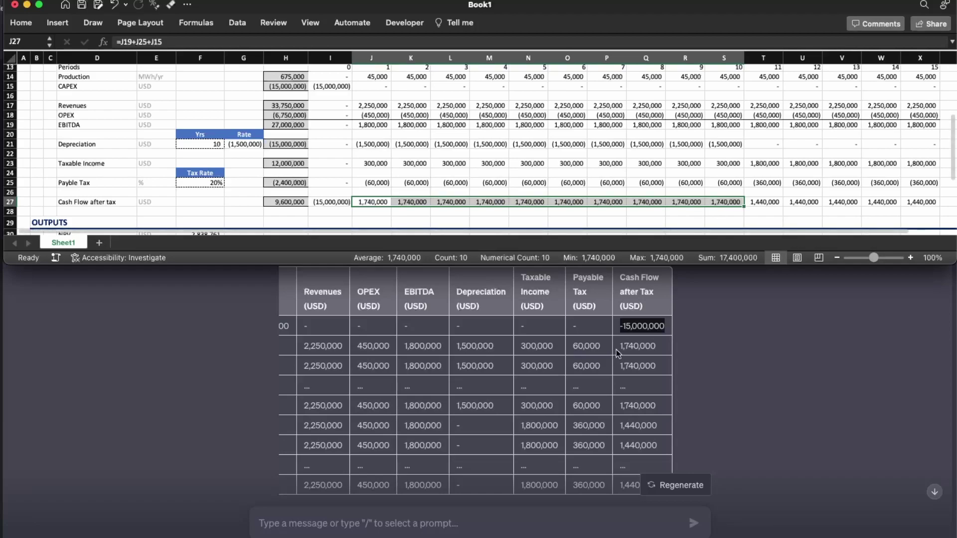
pyautogui.press('super+Tab')
pyautogui.press('super+Tab')
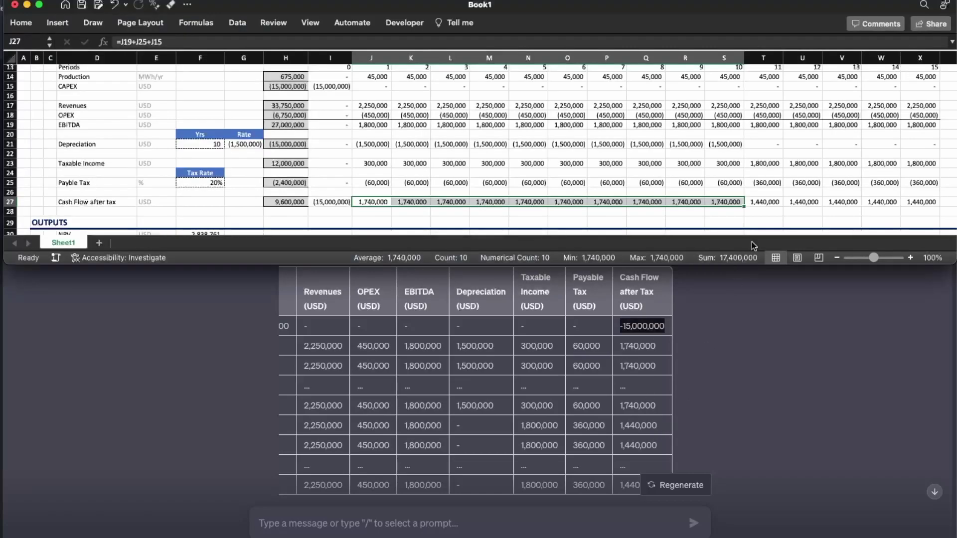
pyautogui.click(768, 202)
pyautogui.moveTo(770, 202); pyautogui.dragTo(803, 202)
pyautogui.scroll(-2, 786, 437)
pyautogui.press('super+Tab')
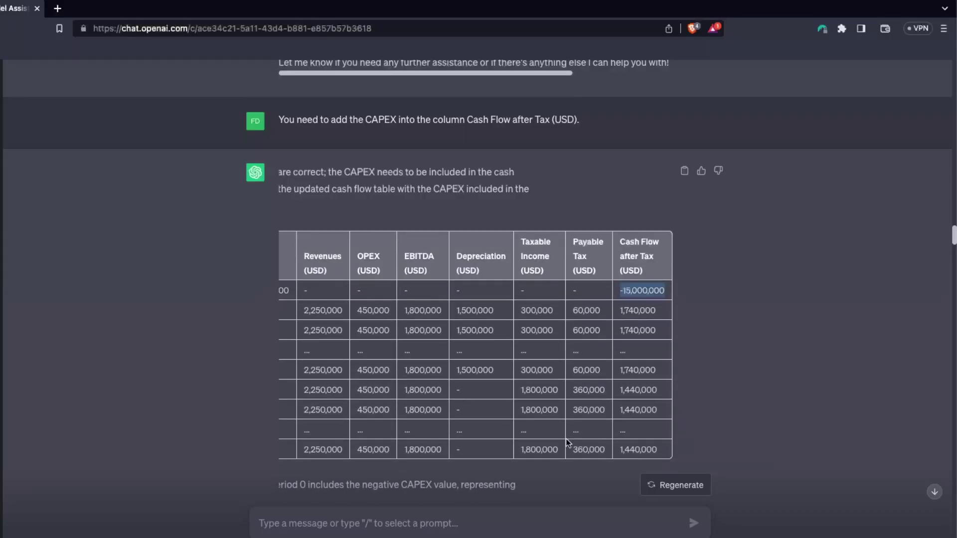
pyautogui.click(373, 372)
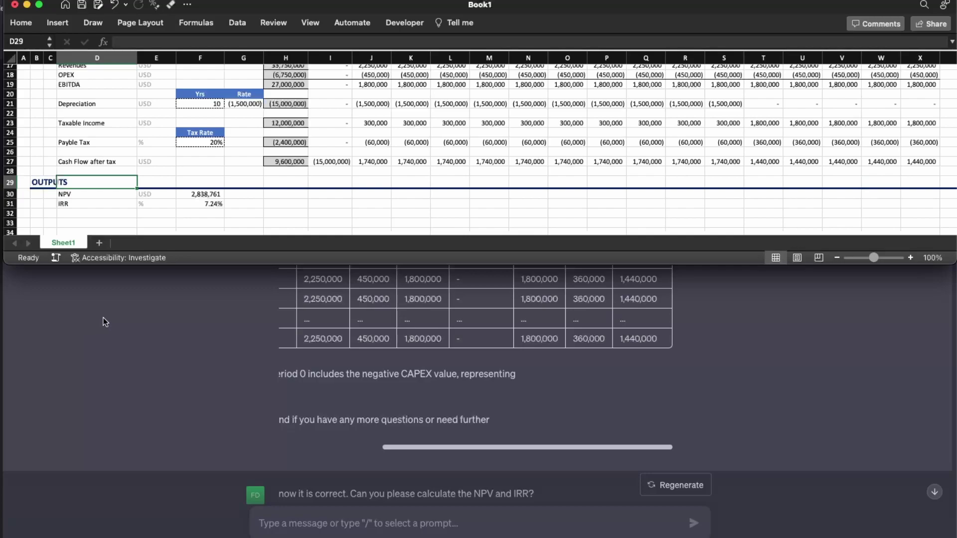
# Inspect the NPV and IRR outputs in Excel, including the NPV formula, and return to the ChatGPT conversation.
pyautogui.click(215, 200)
pyautogui.click(213, 194)
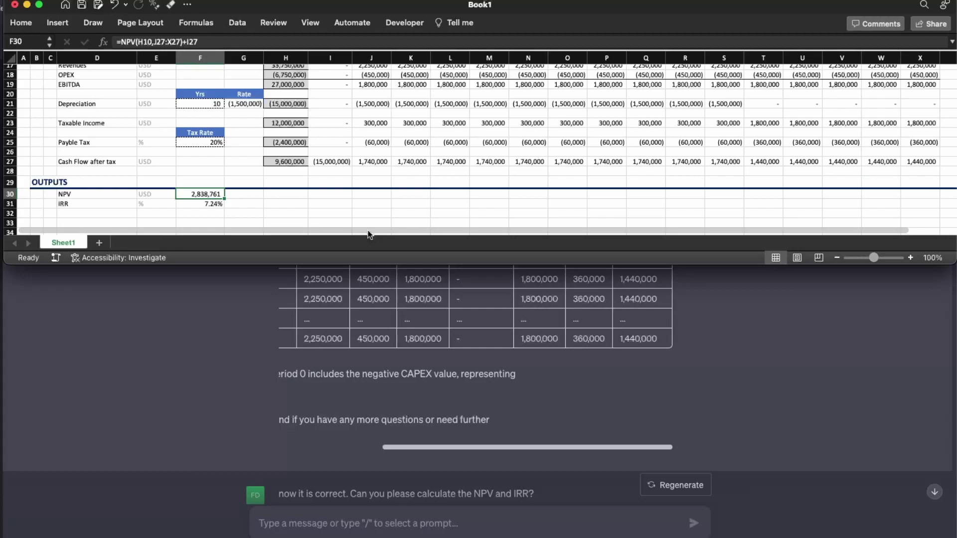
pyautogui.click(236, 348)
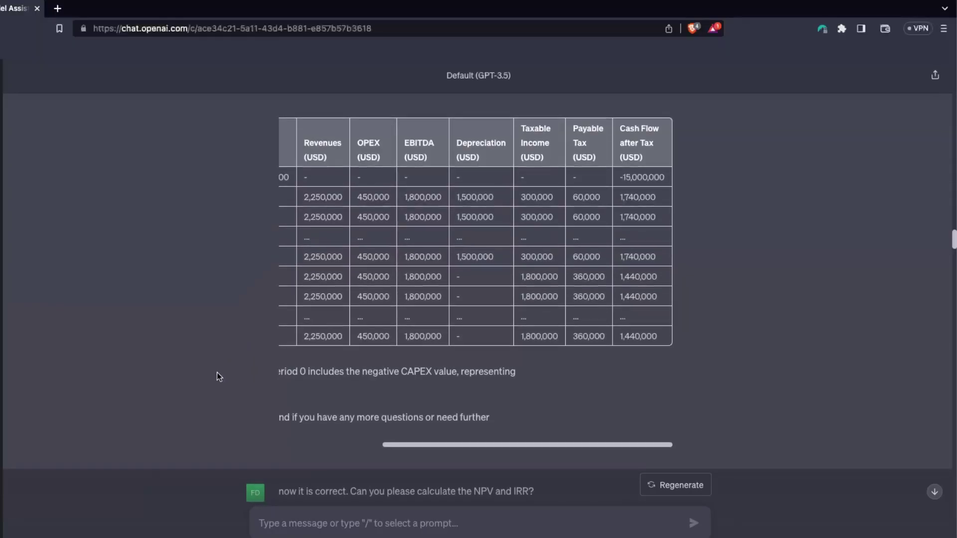
# Read the prompt requesting NPV and IRR and ChatGPT's reply with the suggested Excel formulas.
pyautogui.scroll(-3, 217, 372)
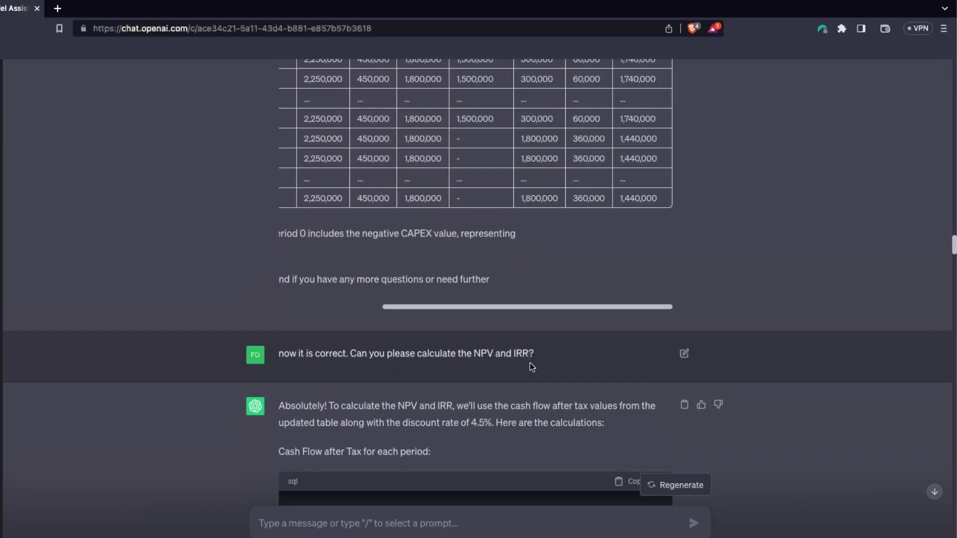
pyautogui.scroll(-3, 68, 424)
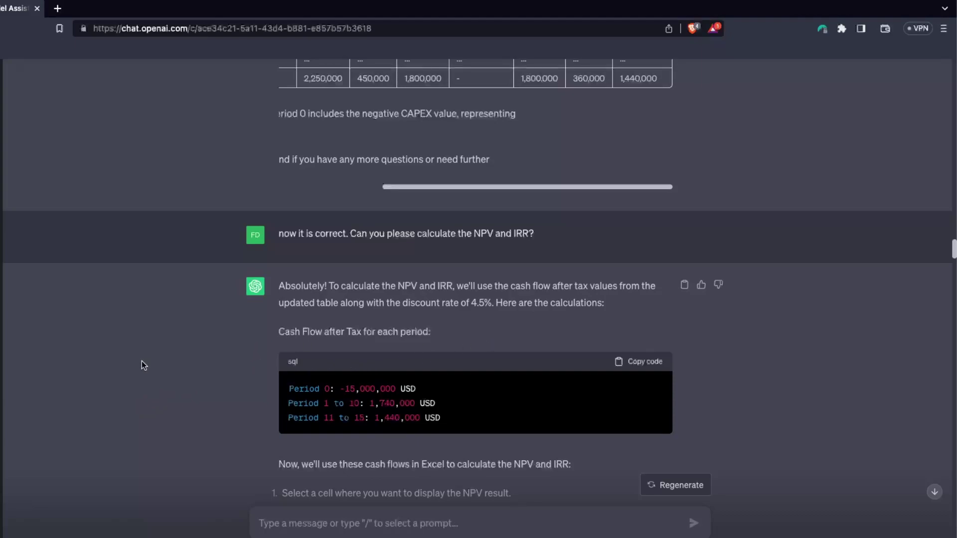
pyautogui.scroll(-5, 142, 361)
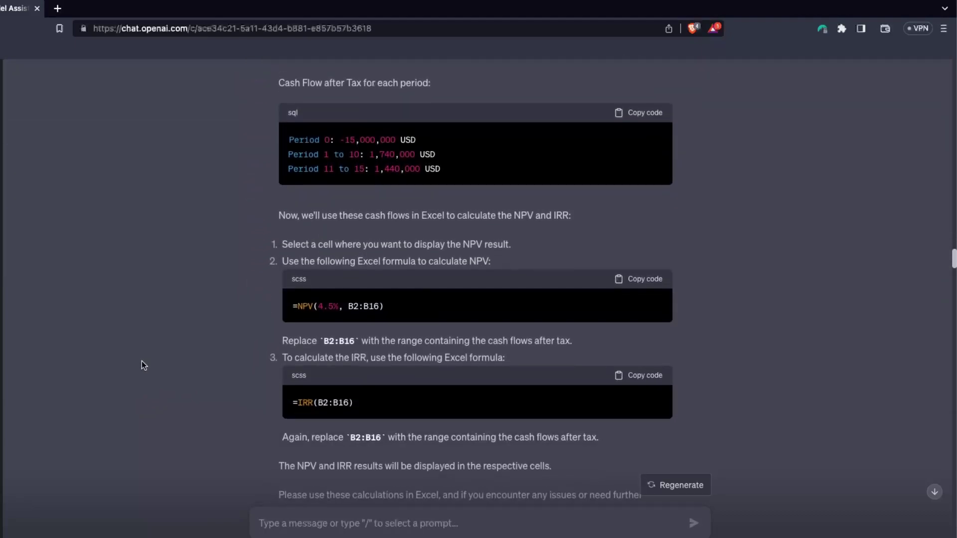
pyautogui.scroll(-2, 158, 352)
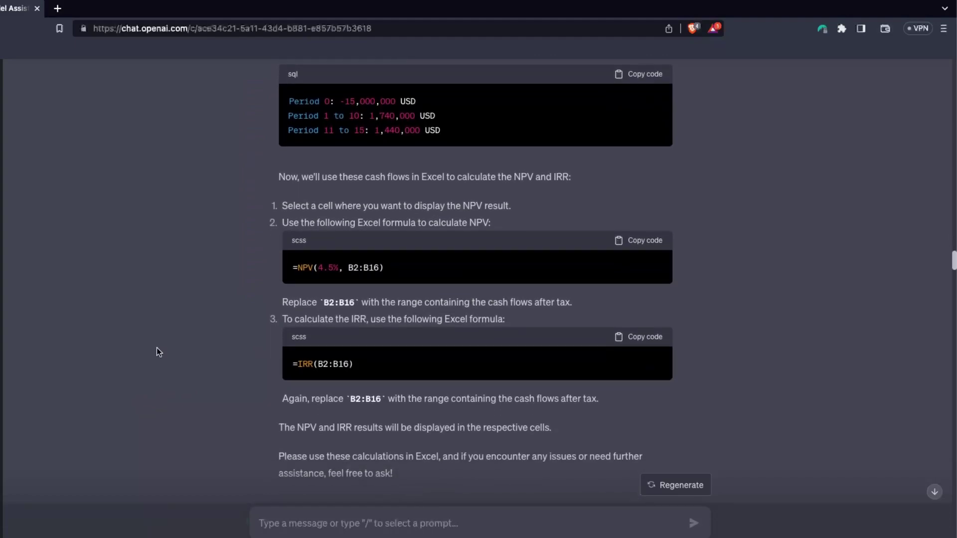
# Read ChatGPT's answer to the follow-up asking for the actual results, highlighting the NPV and IRR figures.
pyautogui.scroll(-6, 158, 352)
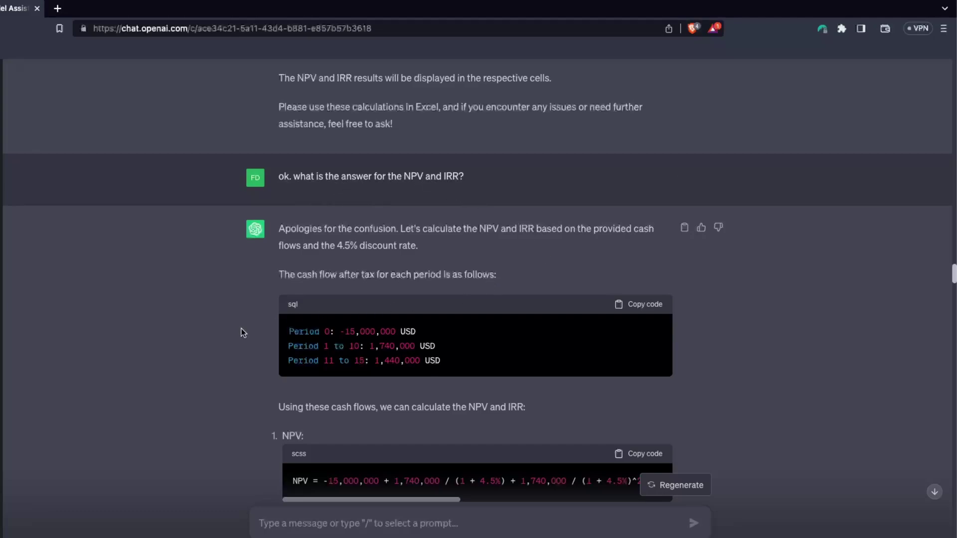
pyautogui.scroll(-2, 241, 328)
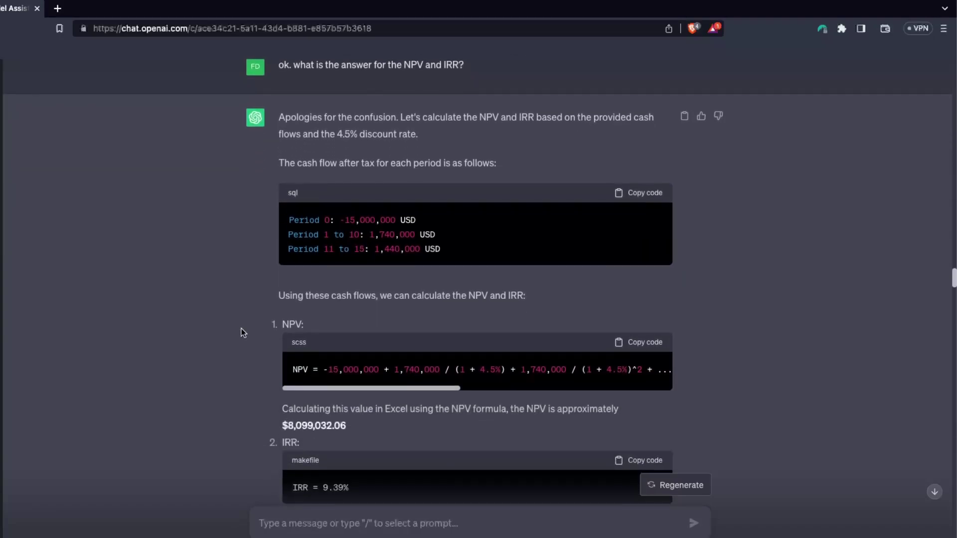
pyautogui.scroll(-1, 241, 328)
pyautogui.moveTo(346, 415); pyautogui.dragTo(294, 411)
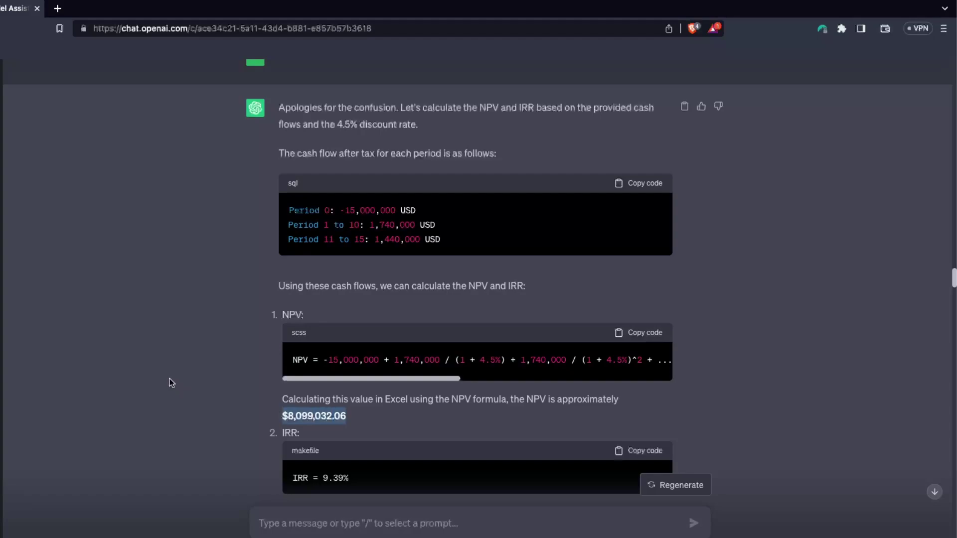
pyautogui.scroll(-2, 405, 418)
pyautogui.click(404, 419)
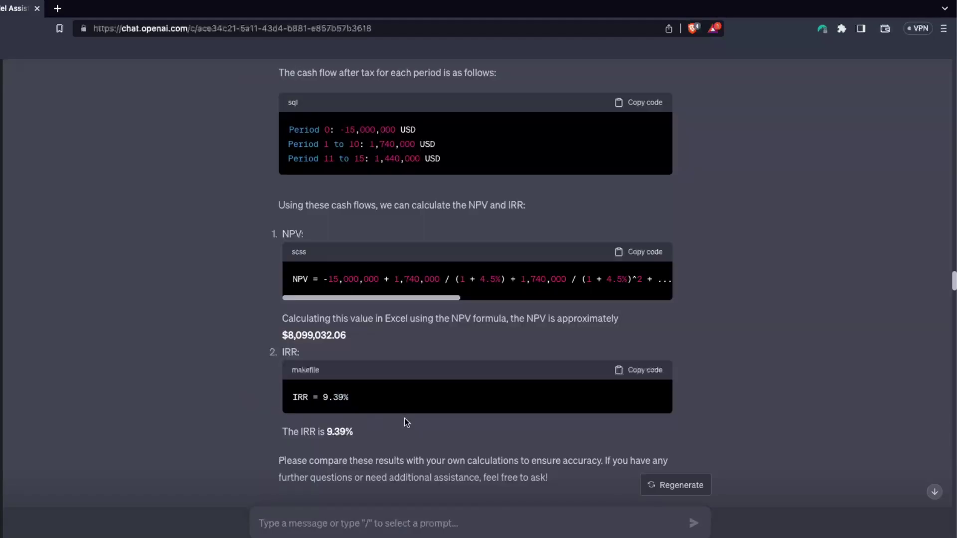
pyautogui.moveTo(363, 395); pyautogui.dragTo(274, 397)
pyautogui.click(211, 394)
pyautogui.press('Return')
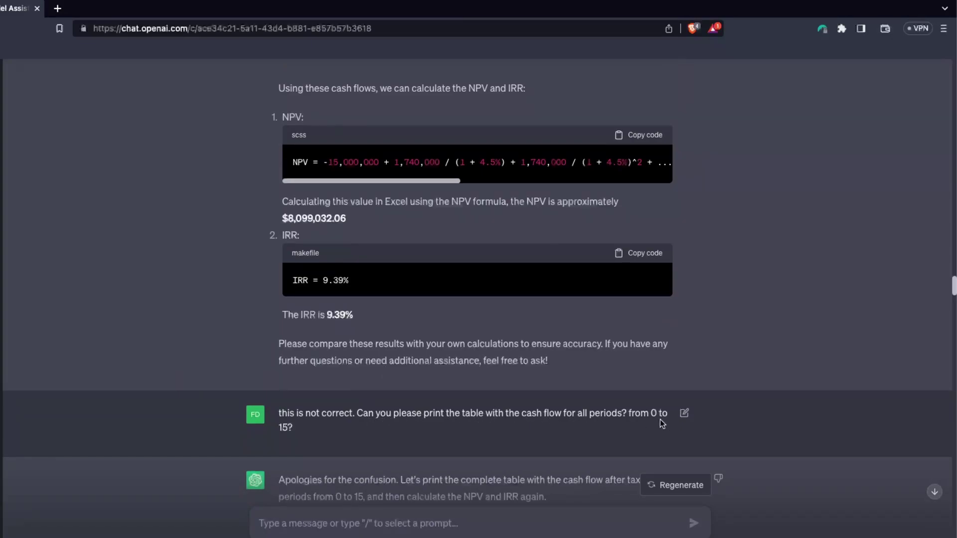
# Read the correction prompt asking for the cash flow table from period 0 to 15 and the start of the reply.
pyautogui.scroll(-2, 165, 396)
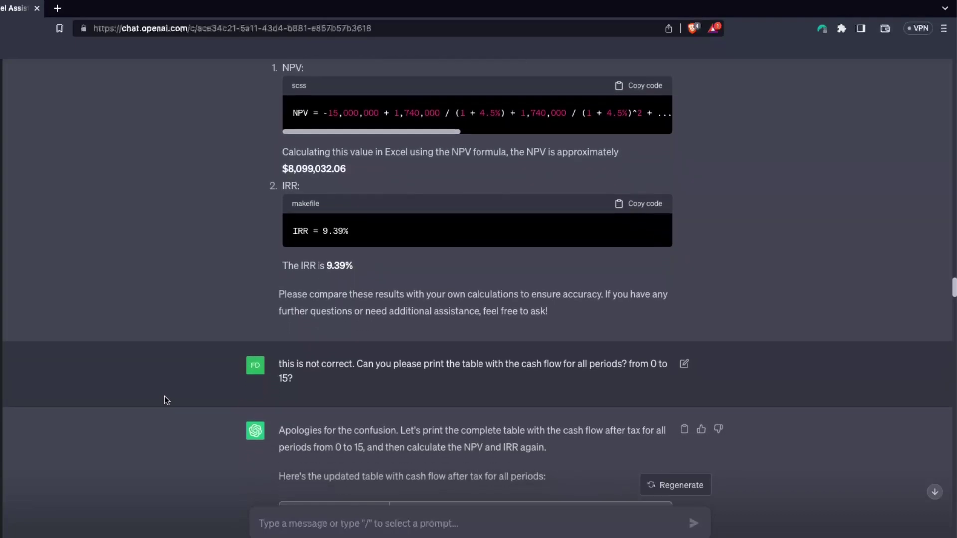
pyautogui.scroll(-4, 164, 396)
pyautogui.scroll(-1, 165, 396)
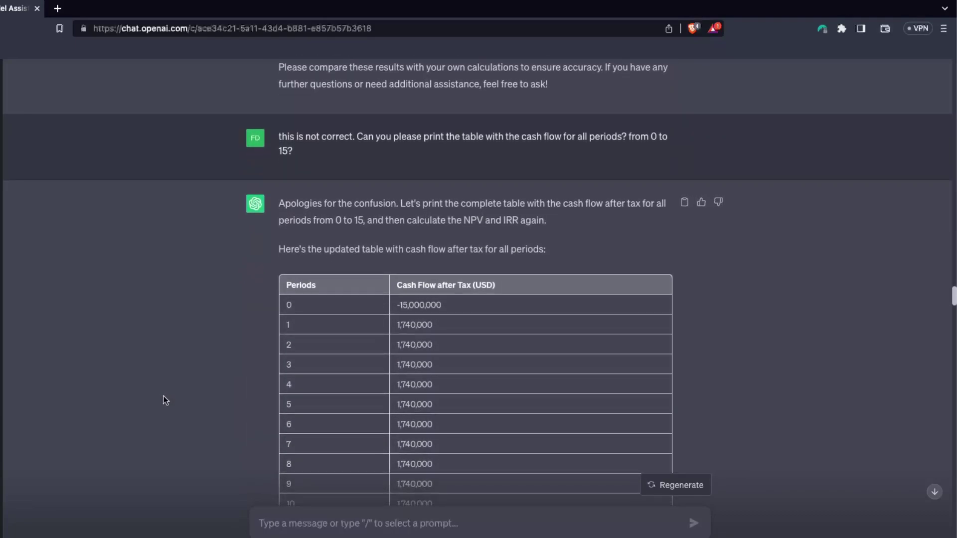
# Go back to ChatGPT's first NPV calculation and examine the whole formula, its exponents and the stated NPV.
pyautogui.scroll(6, 165, 399)
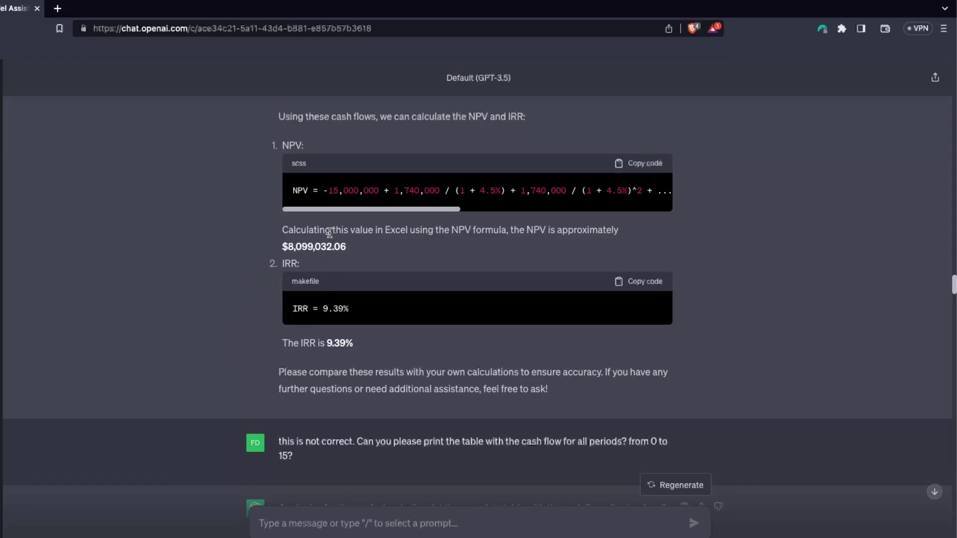
pyautogui.moveTo(323, 190); pyautogui.dragTo(648, 197)
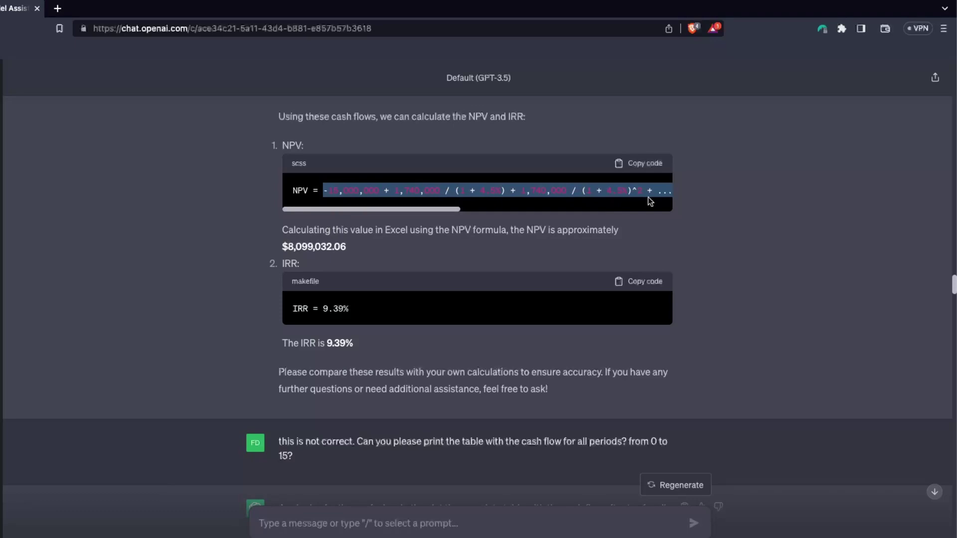
pyautogui.moveTo(450, 208); pyautogui.dragTo(532, 207)
pyautogui.click(483, 191)
pyautogui.moveTo(459, 190); pyautogui.dragTo(451, 191)
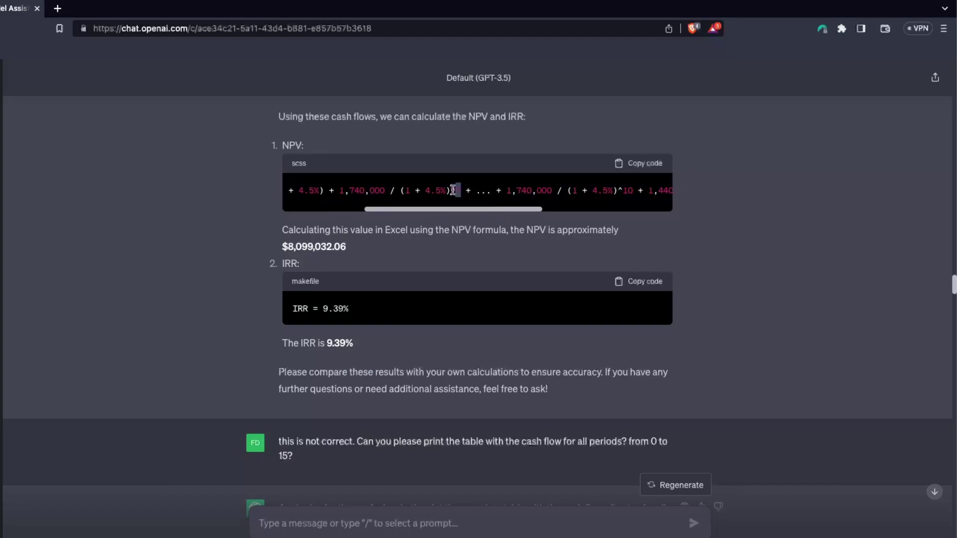
pyautogui.hscroll(5, 441, 208)
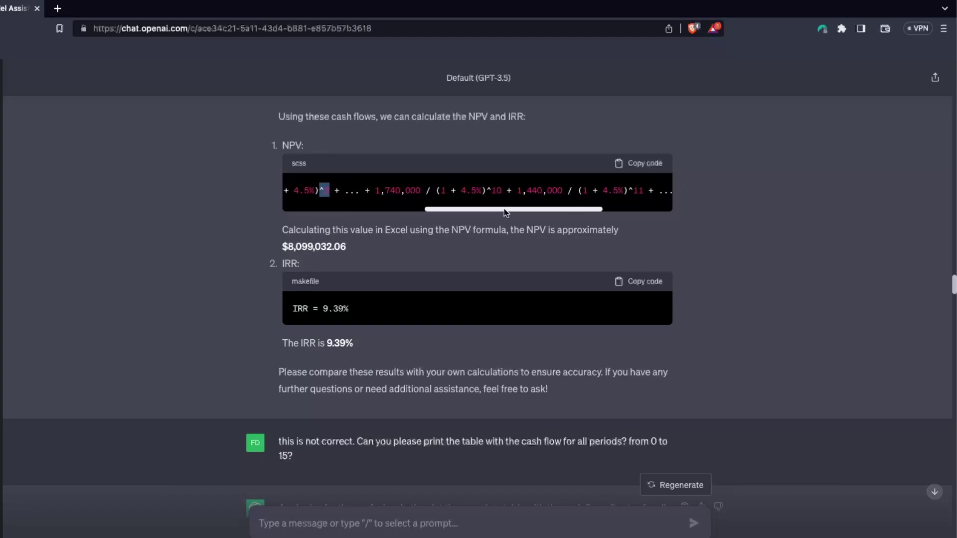
pyautogui.moveTo(484, 208); pyautogui.dragTo(277, 206)
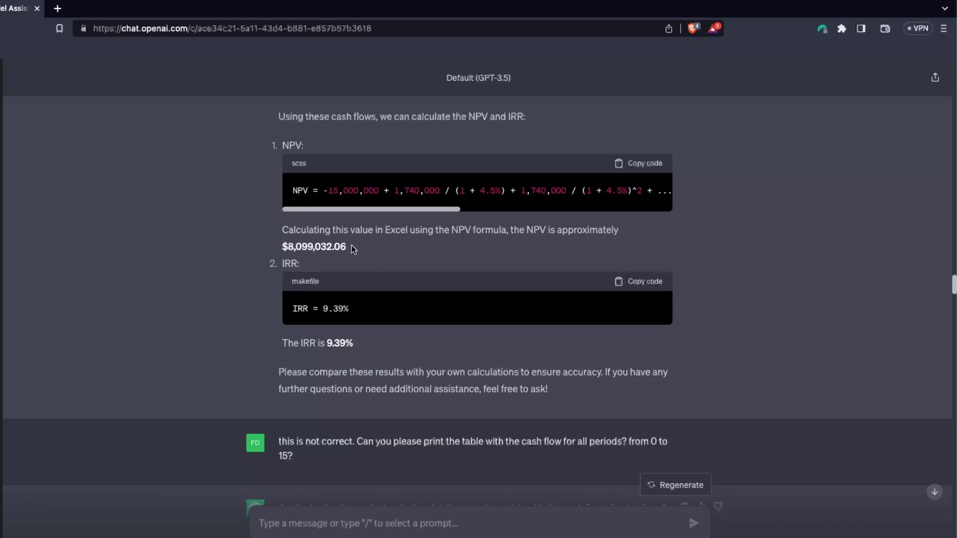
pyautogui.moveTo(348, 246); pyautogui.dragTo(291, 241)
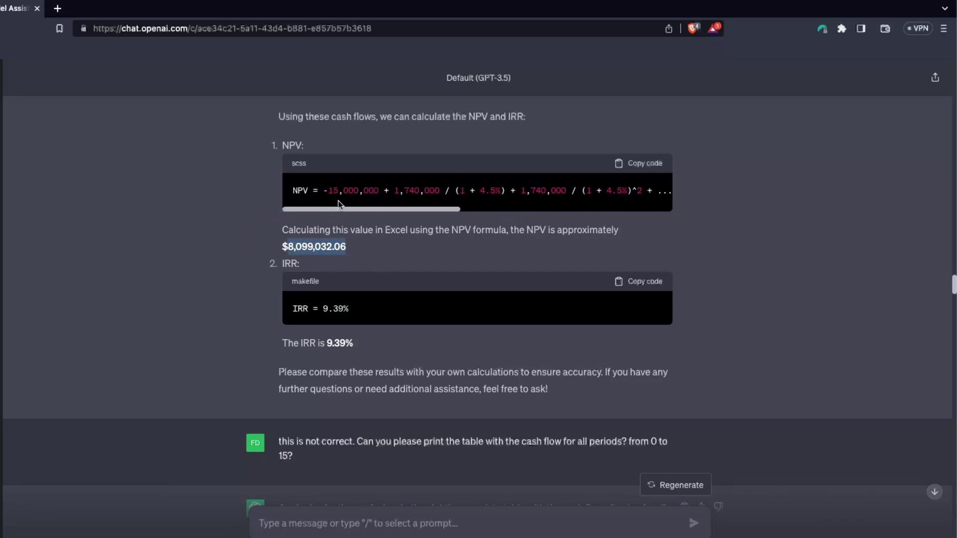
pyautogui.click(124, 429)
# Review the reprinted Cash Flow after Tax table covering every period from 0 to 15.
pyautogui.scroll(-4, 125, 429)
pyautogui.scroll(-6, 125, 428)
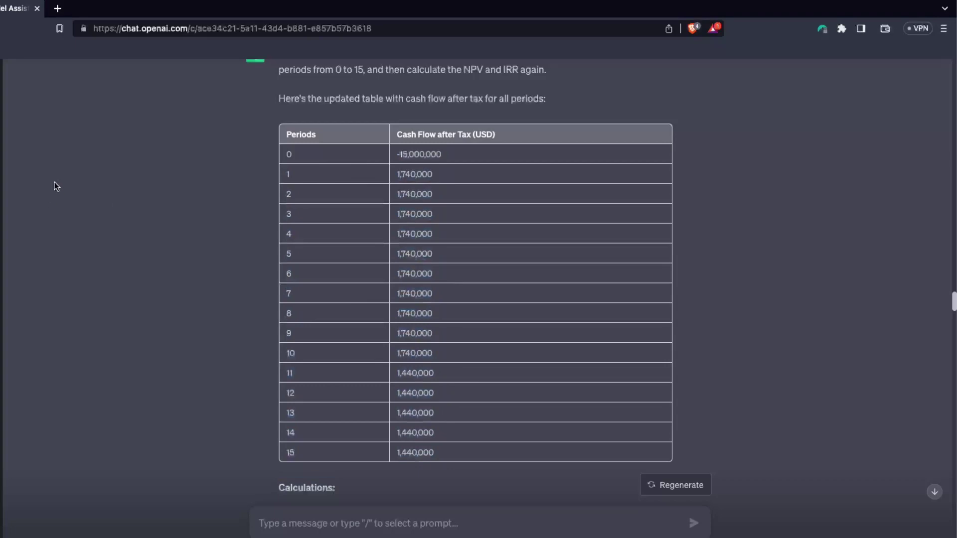
pyautogui.moveTo(394, 154); pyautogui.dragTo(471, 450)
pyautogui.click(139, 420)
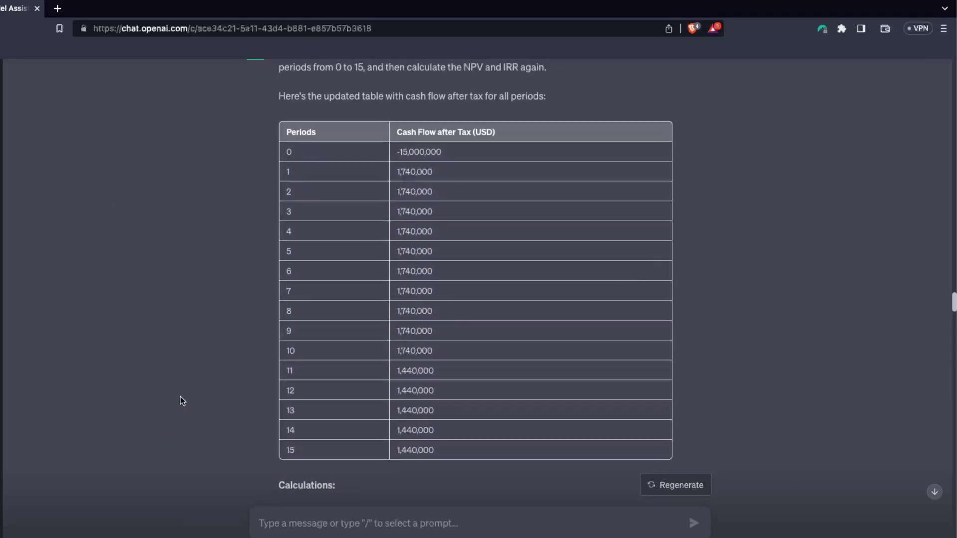
# Examine the recalculated NPV and IRR beneath the full-period table.
pyautogui.scroll(-2, 180, 396)
pyautogui.scroll(-3, 180, 397)
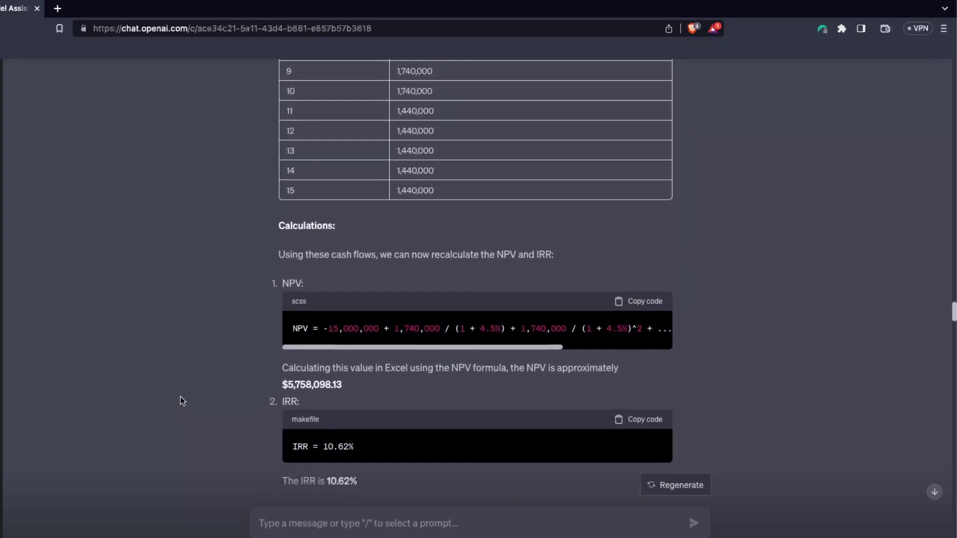
pyautogui.moveTo(360, 360); pyautogui.dragTo(278, 355)
pyautogui.click(194, 390)
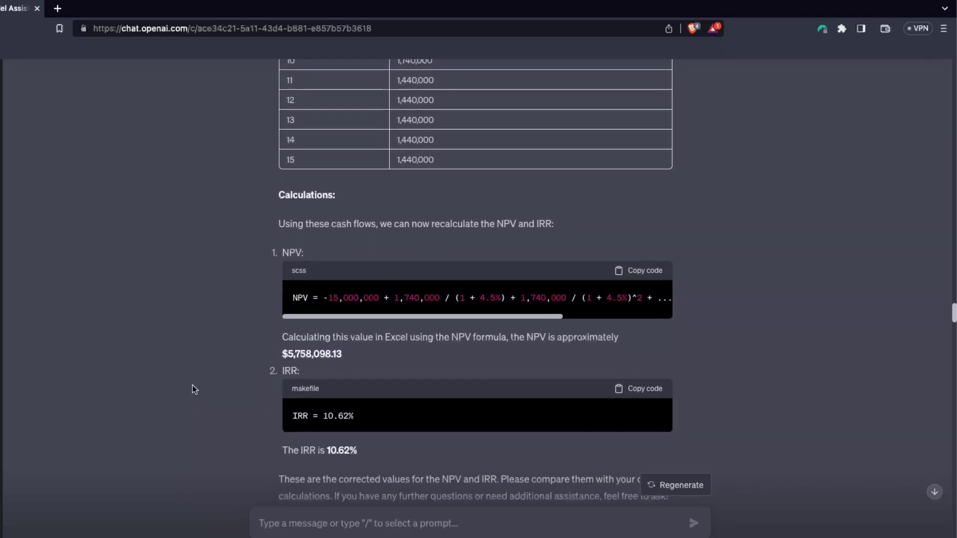
pyautogui.moveTo(344, 355); pyautogui.dragTo(281, 354)
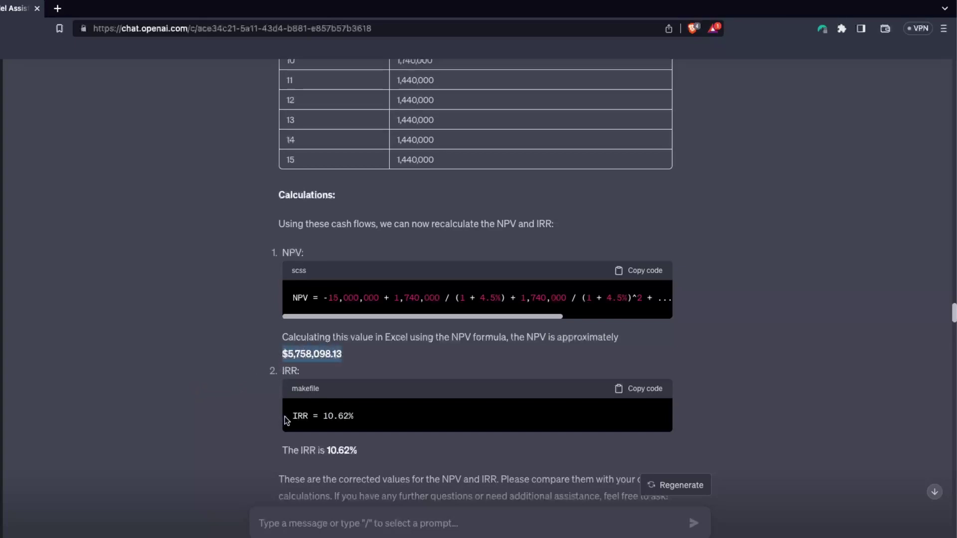
pyautogui.moveTo(286, 421); pyautogui.dragTo(385, 424)
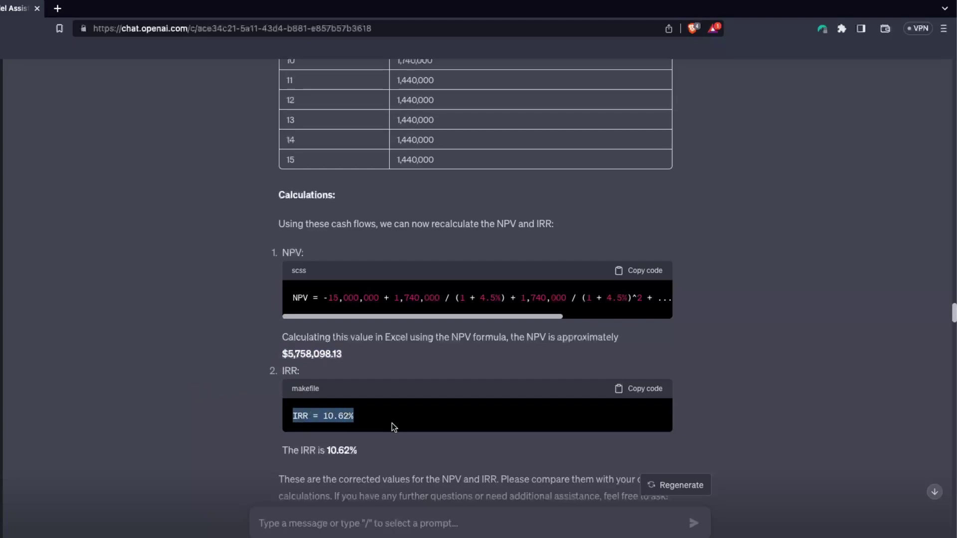
# Read the prompt asking for the NPV formula with all periods and ChatGPT's expanded formula in reply.
pyautogui.scroll(-4, 273, 422)
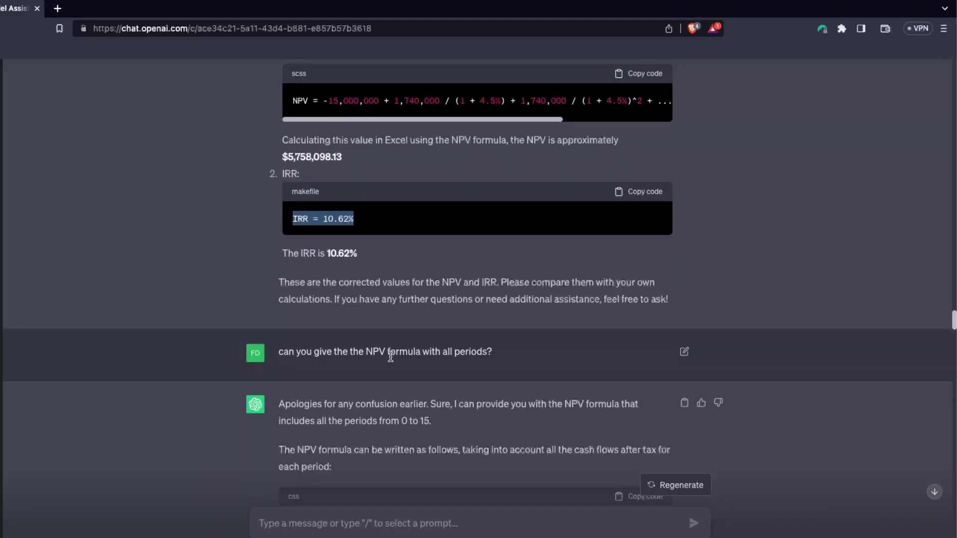
pyautogui.click(494, 355)
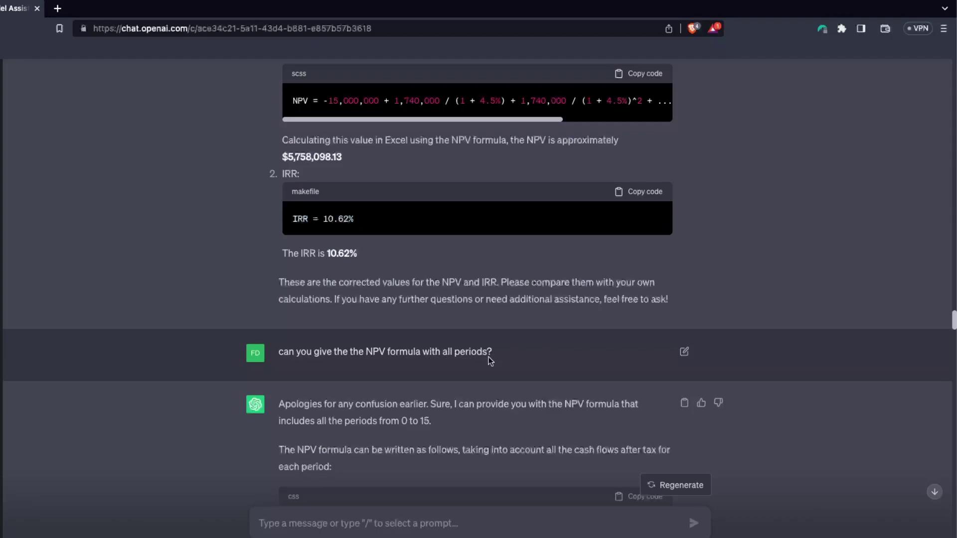
pyautogui.scroll(-1, 225, 388)
pyautogui.scroll(-5, 226, 388)
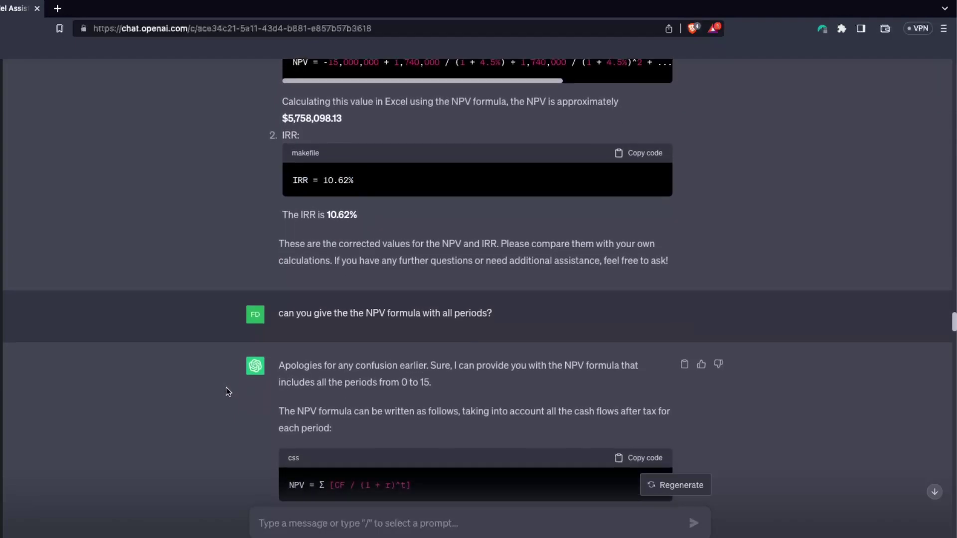
pyautogui.scroll(-3, 223, 391)
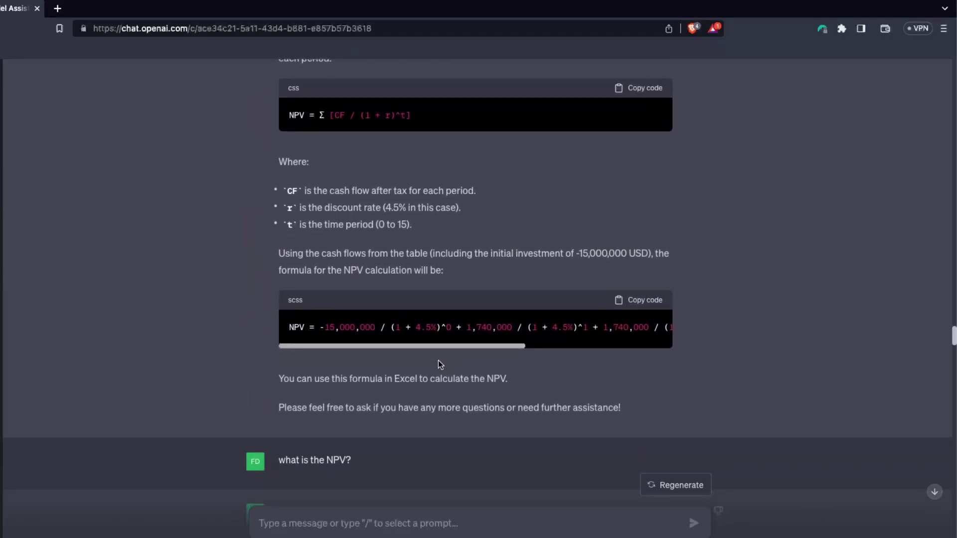
# Read the "what is the NPV?" prompt and check the NPV value in ChatGPT's answer.
pyautogui.scroll(-1, 372, 407)
pyautogui.moveTo(370, 408); pyautogui.dragTo(235, 408)
pyautogui.scroll(-5, 232, 403)
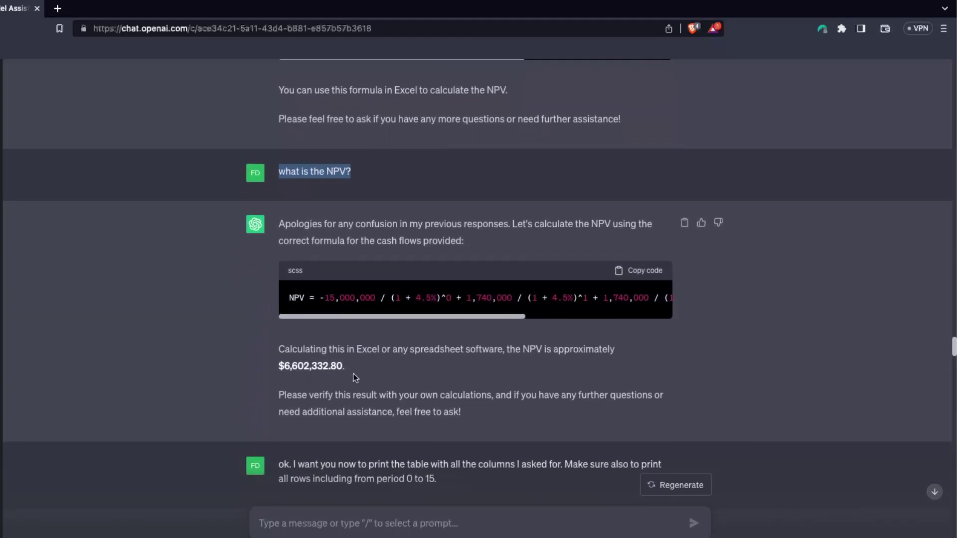
pyautogui.moveTo(356, 368); pyautogui.dragTo(278, 361)
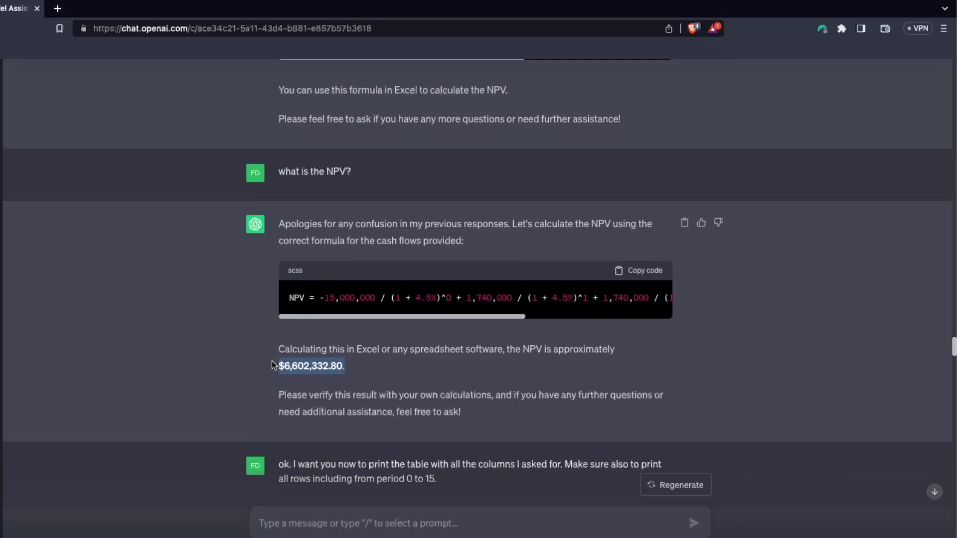
# Review the complete table reprinted with all requested columns for periods 0 to 15, through to Cash Flow after Tax.
pyautogui.scroll(-2, 166, 377)
pyautogui.scroll(-5, 167, 377)
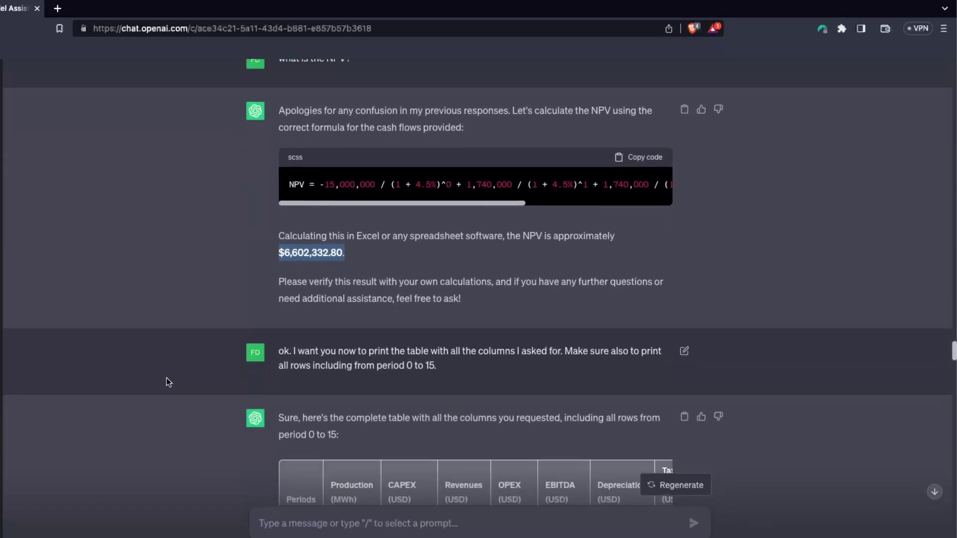
pyautogui.scroll(-6, 166, 377)
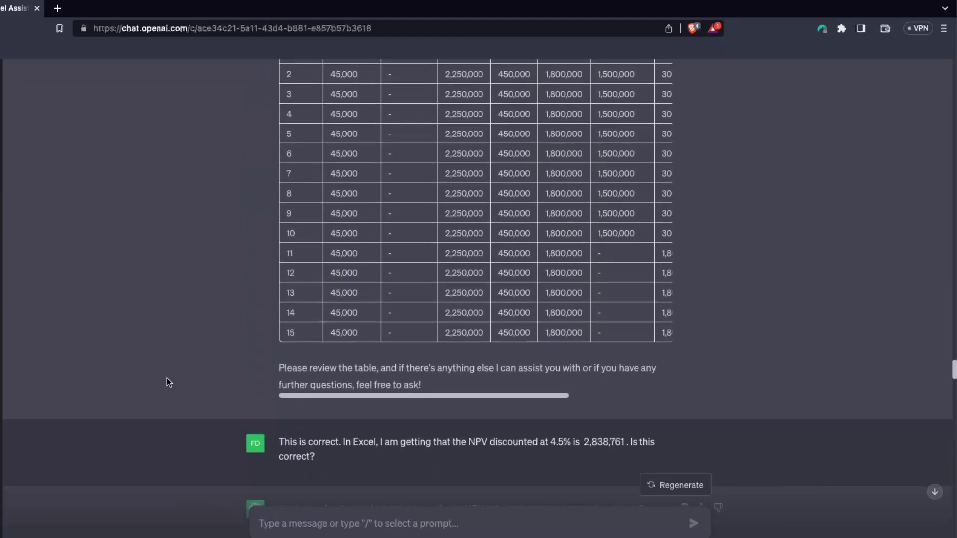
pyautogui.scroll(-2, 166, 379)
pyautogui.hscroll(3, 218, 366)
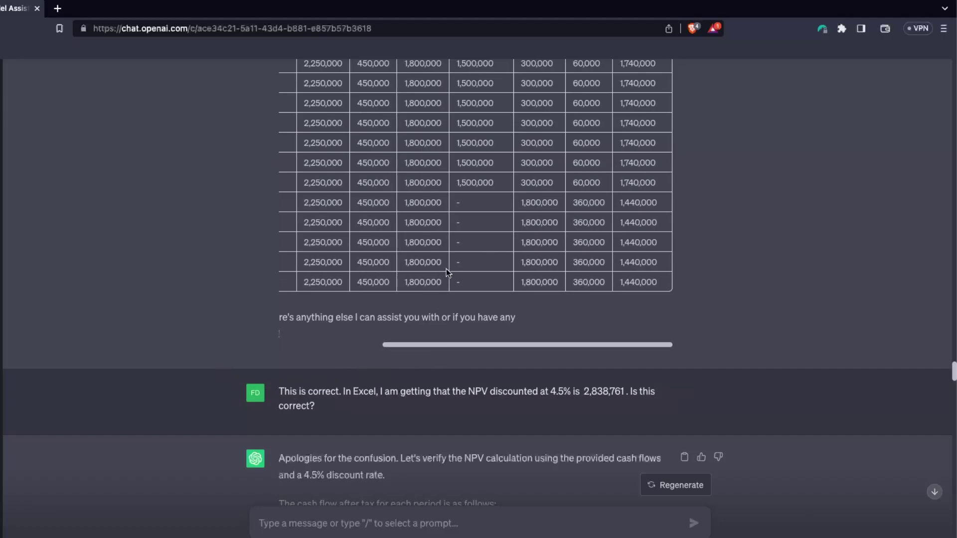
pyautogui.scroll(2, 552, 238)
pyautogui.scroll(2, 551, 239)
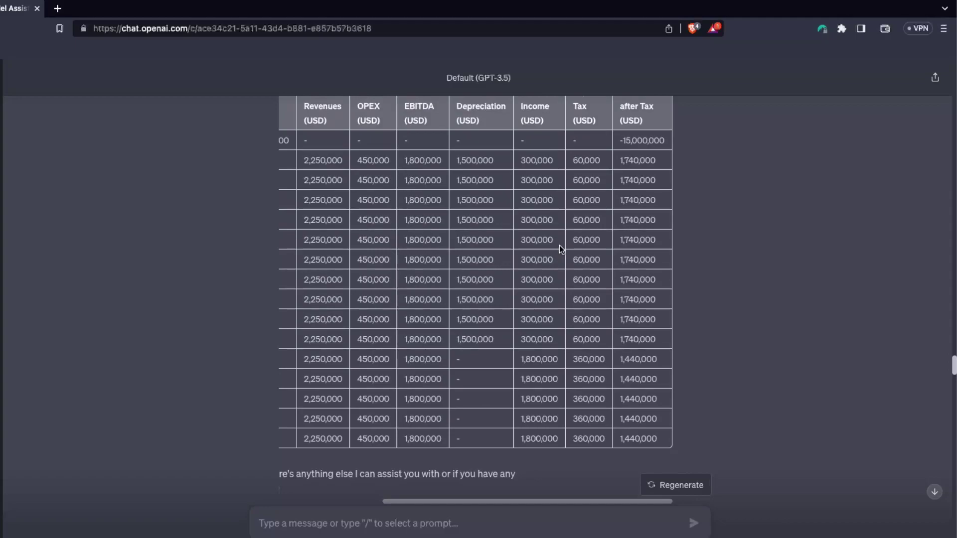
# Read the prompt giving Excel's NPV at a 4.5% discount rate and check ChatGPT's recalculated NPV in reply.
pyautogui.scroll(-3, 262, 344)
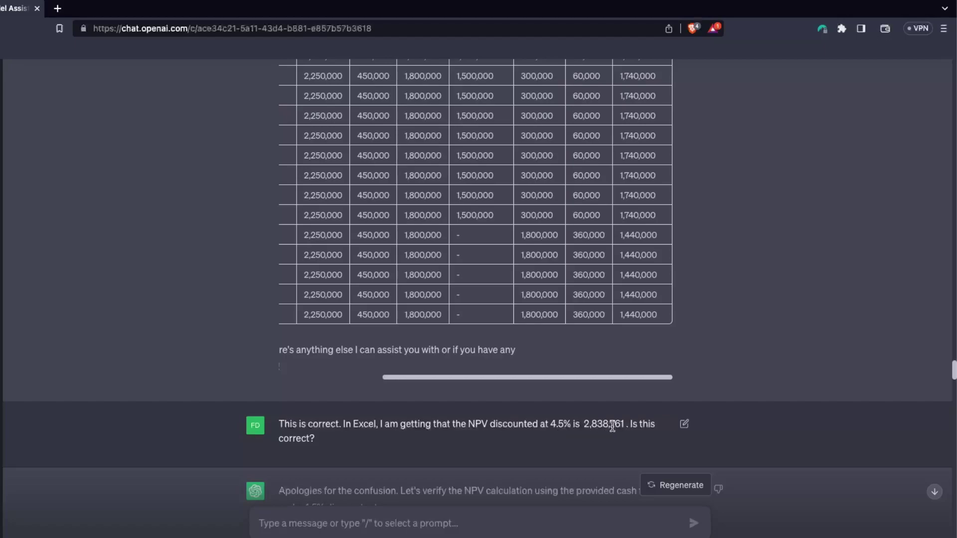
pyautogui.scroll(-3, 468, 432)
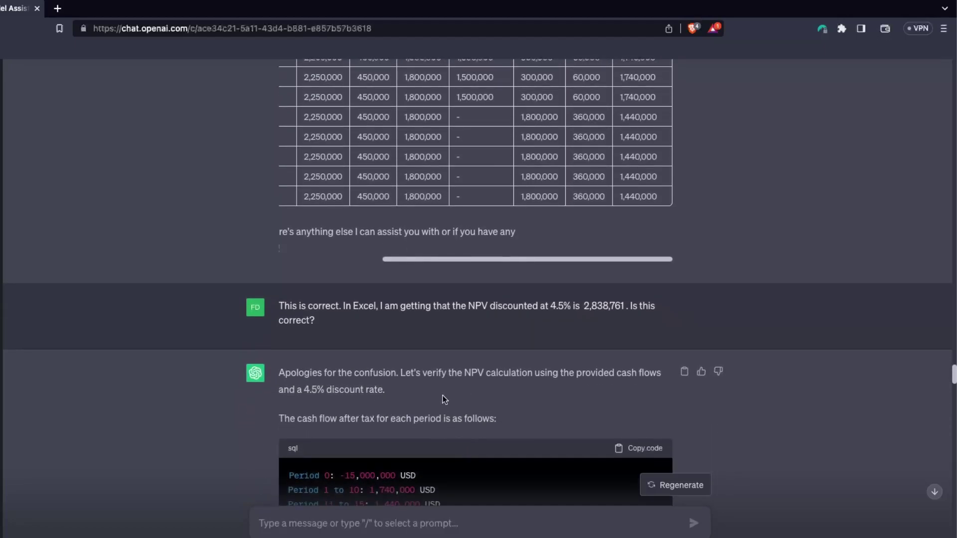
pyautogui.scroll(-9, 442, 396)
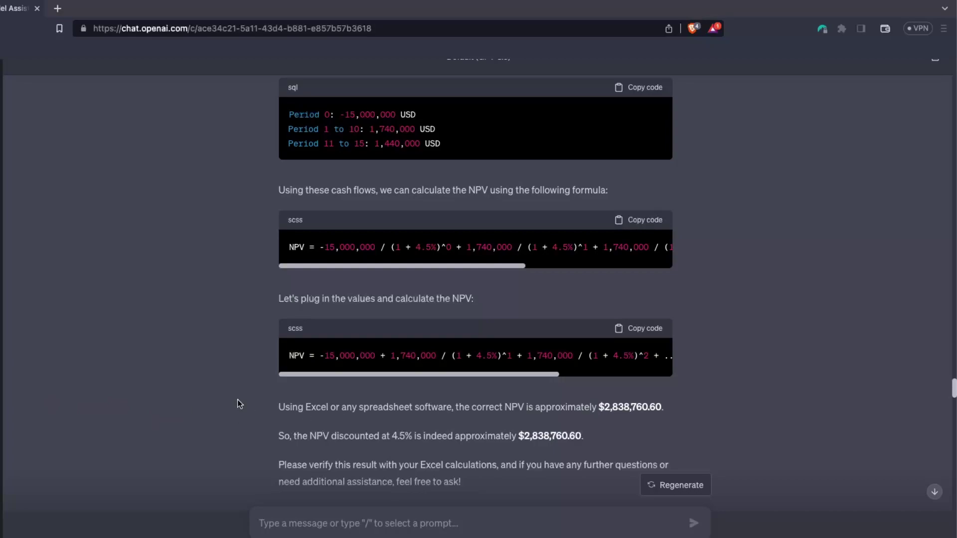
# Review ChatGPT's answer to the IRR question and its recalculation after the prompt stating an IRR of 7.24%.
pyautogui.scroll(-10, 237, 403)
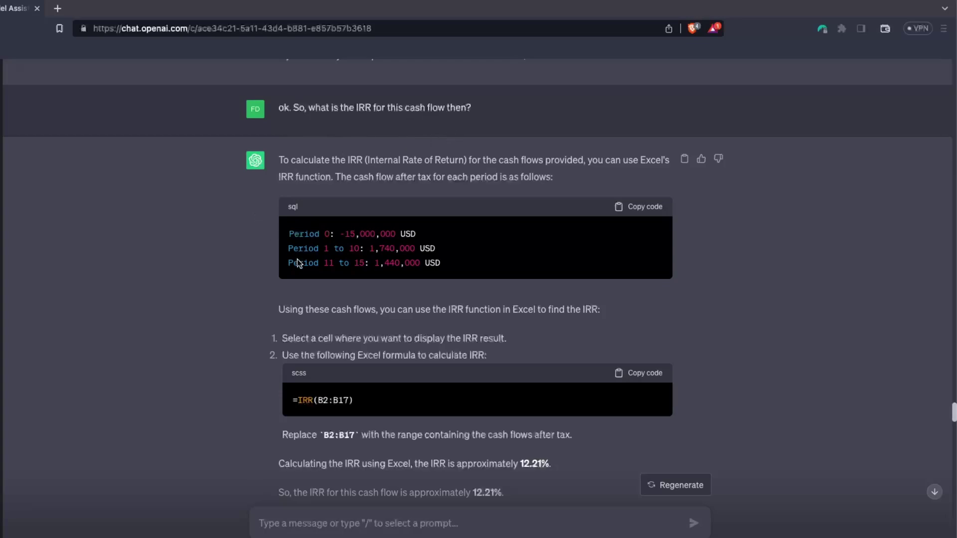
pyautogui.scroll(-1, 553, 331)
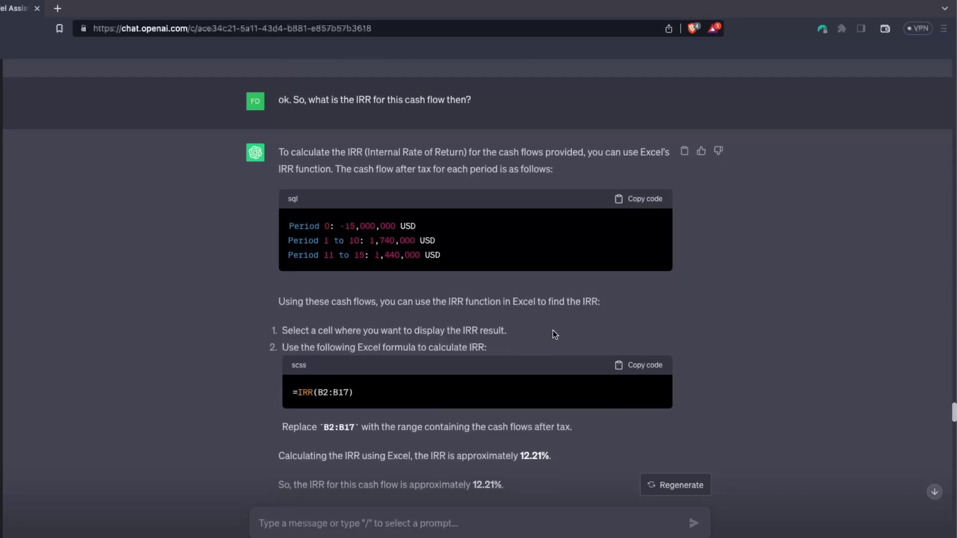
pyautogui.scroll(-5, 553, 330)
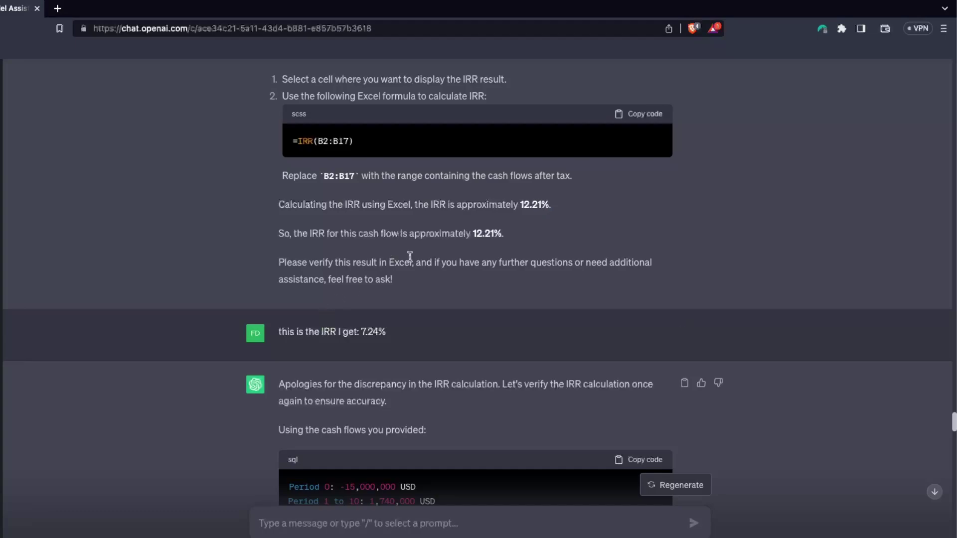
pyautogui.moveTo(288, 331); pyautogui.dragTo(383, 330)
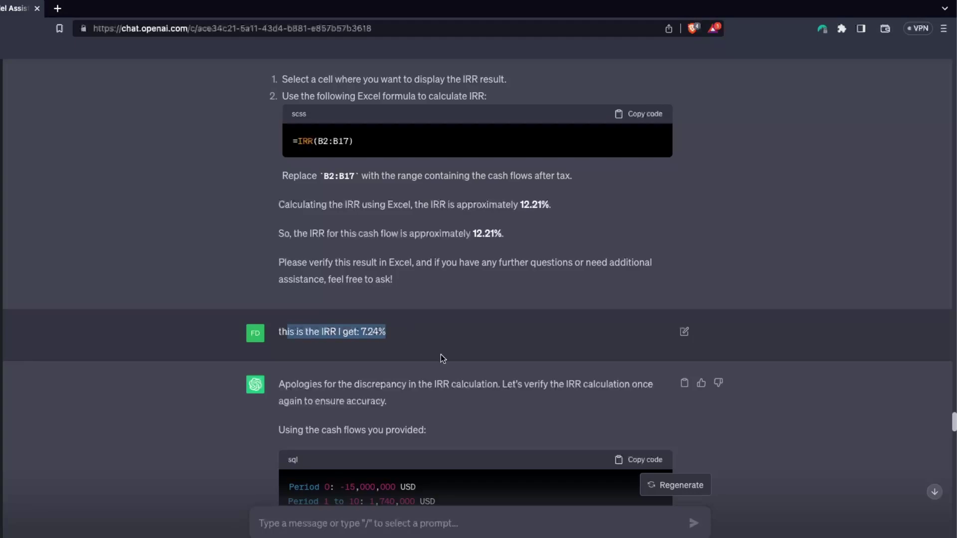
pyautogui.scroll(-3, 441, 358)
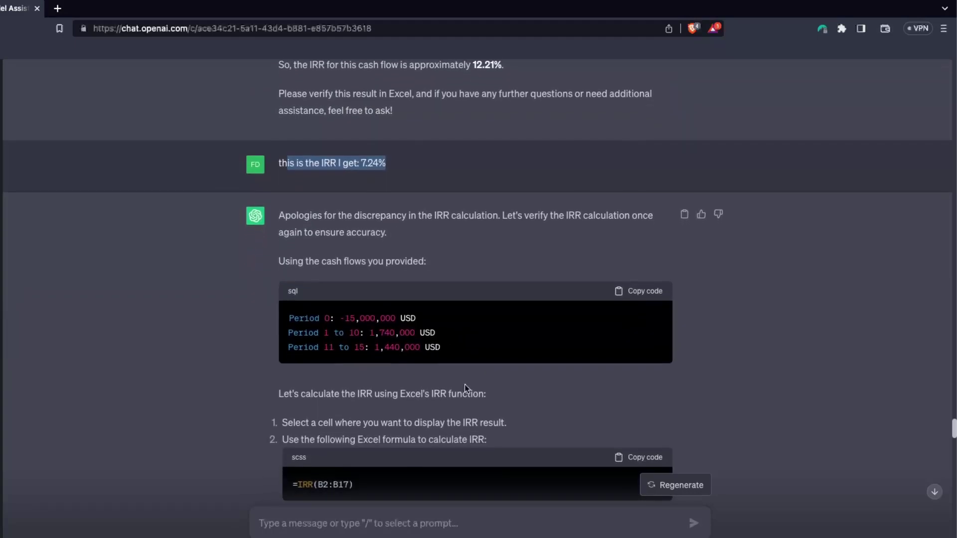
pyautogui.scroll(-3, 464, 384)
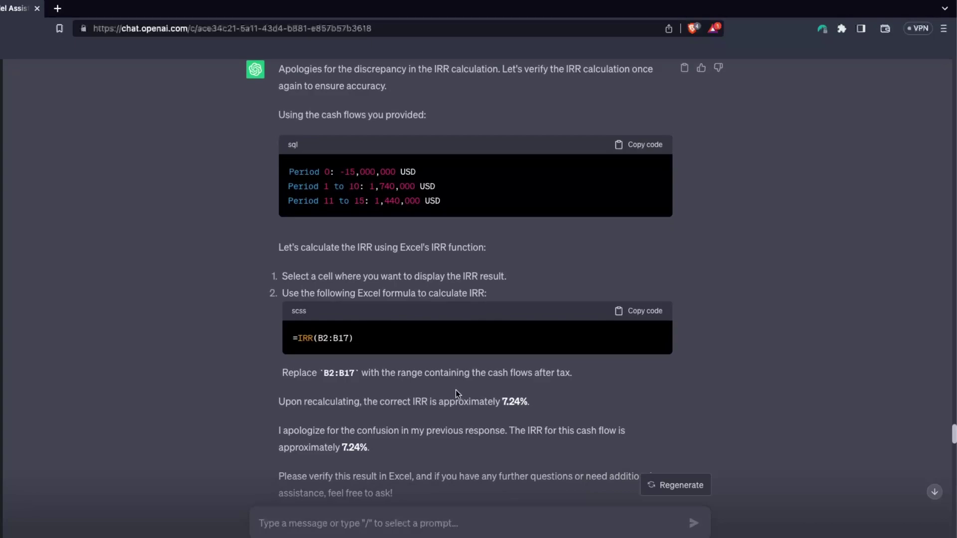
pyautogui.scroll(-3, 449, 396)
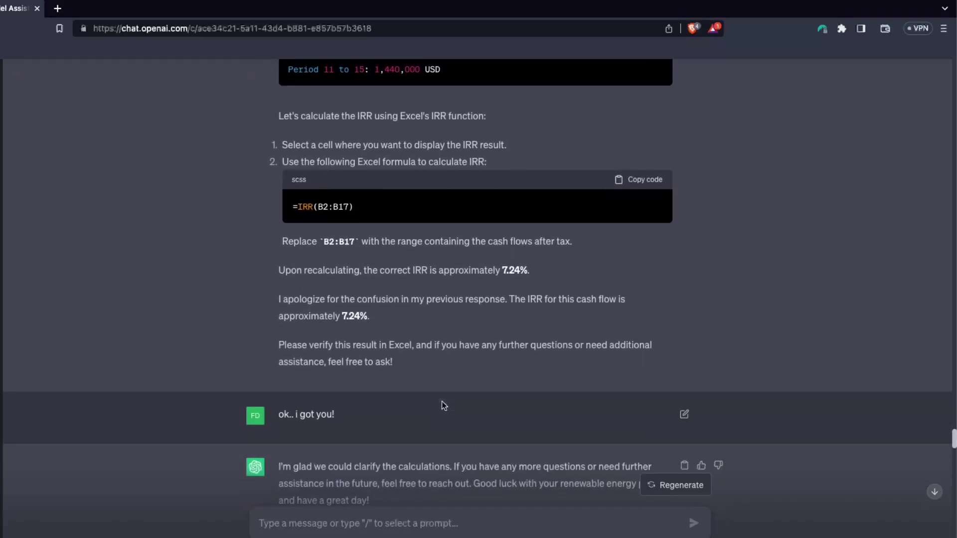
# Read the debt financing prompt, going over its debt tenor, interest rate and debt to equity ratio terms.
pyautogui.scroll(-8, 441, 402)
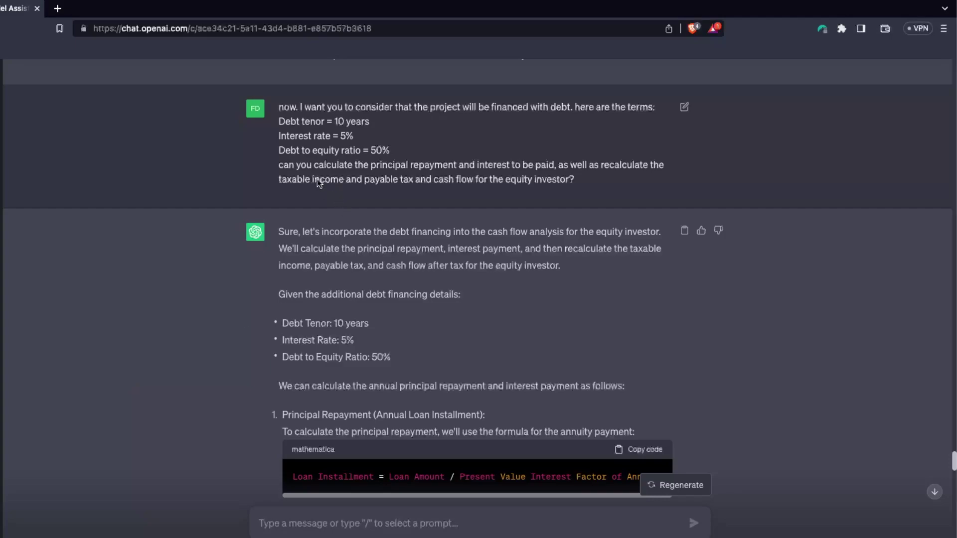
pyautogui.moveTo(342, 105); pyautogui.dragTo(578, 108)
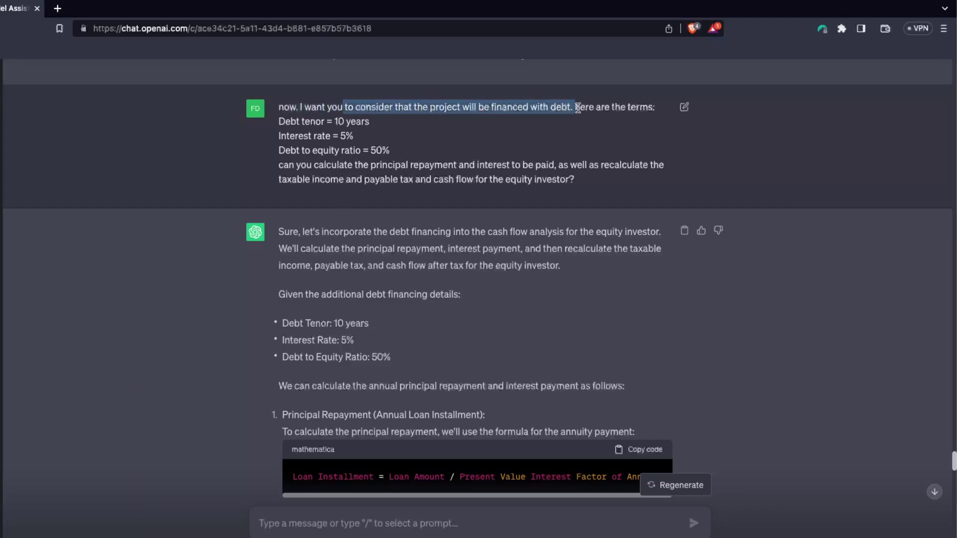
pyautogui.click(576, 108)
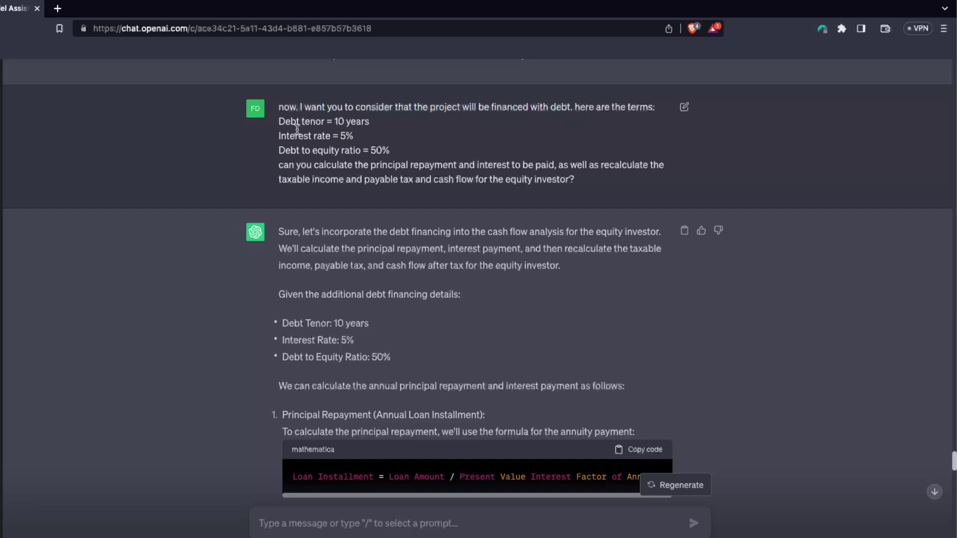
pyautogui.moveTo(279, 121); pyautogui.dragTo(403, 150)
pyautogui.click(408, 145)
pyautogui.moveTo(282, 121); pyautogui.dragTo(372, 122)
pyautogui.click(294, 145)
pyautogui.moveTo(279, 135); pyautogui.dragTo(364, 138)
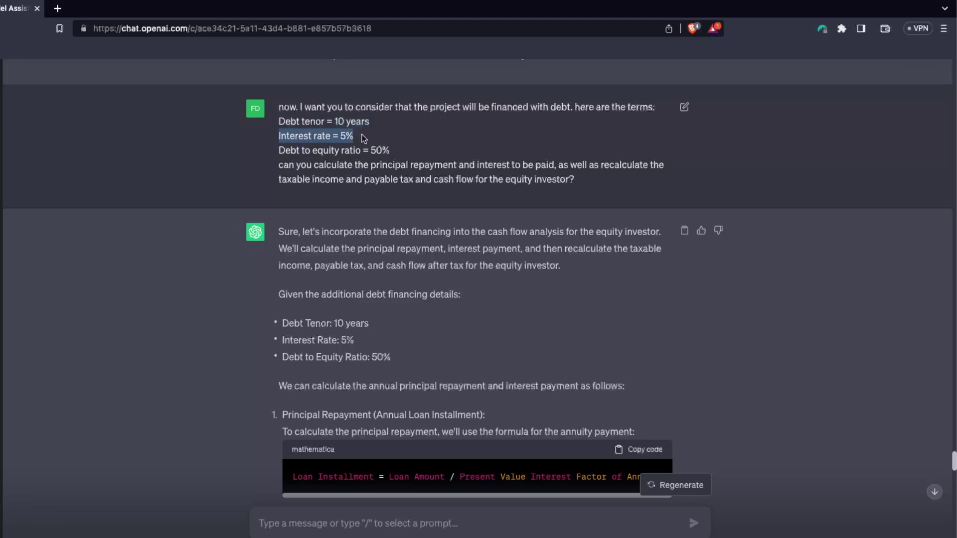
pyautogui.click(342, 162)
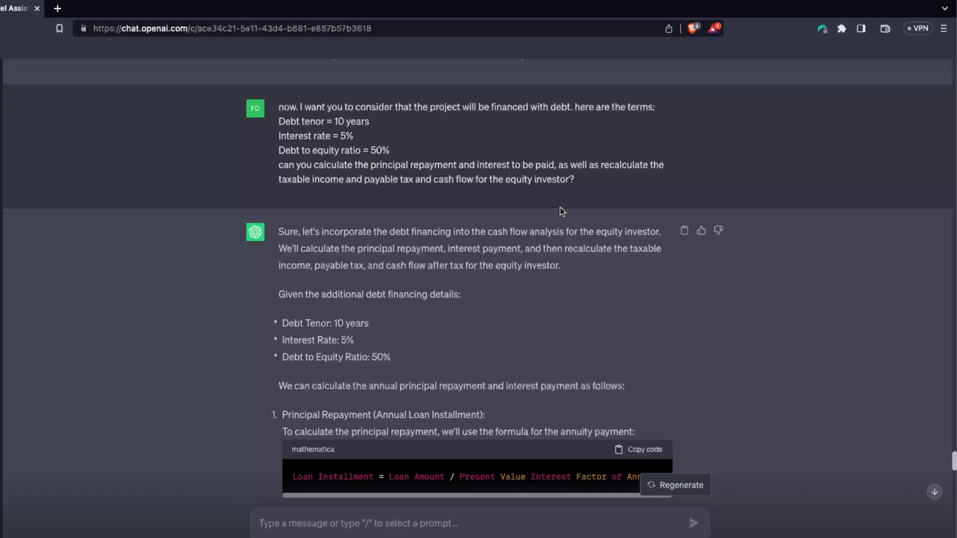
# Read ChatGPT's formulas for the annual principal repayment and the interest payment.
pyautogui.scroll(-1, 560, 208)
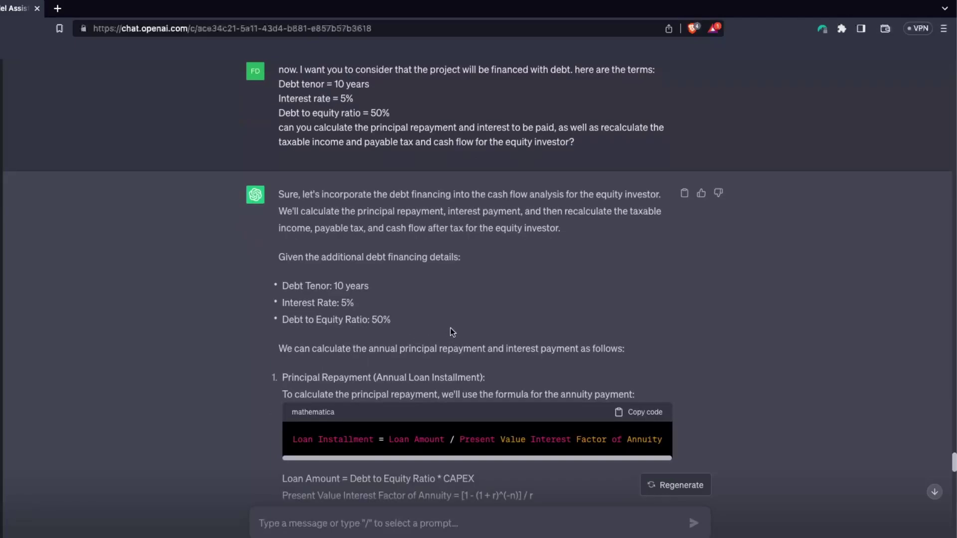
pyautogui.scroll(-5, 450, 329)
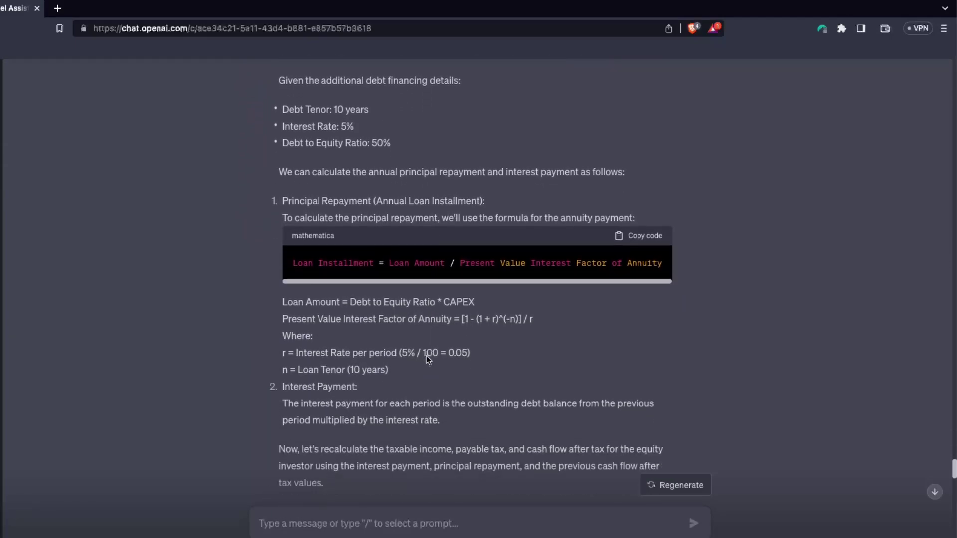
pyautogui.scroll(-6, 426, 355)
# Examine the interest, principal, taxable income, payable tax and cash flow columns of the debt-financed table, especially periods 11 to 15.
pyautogui.scroll(-5, 426, 356)
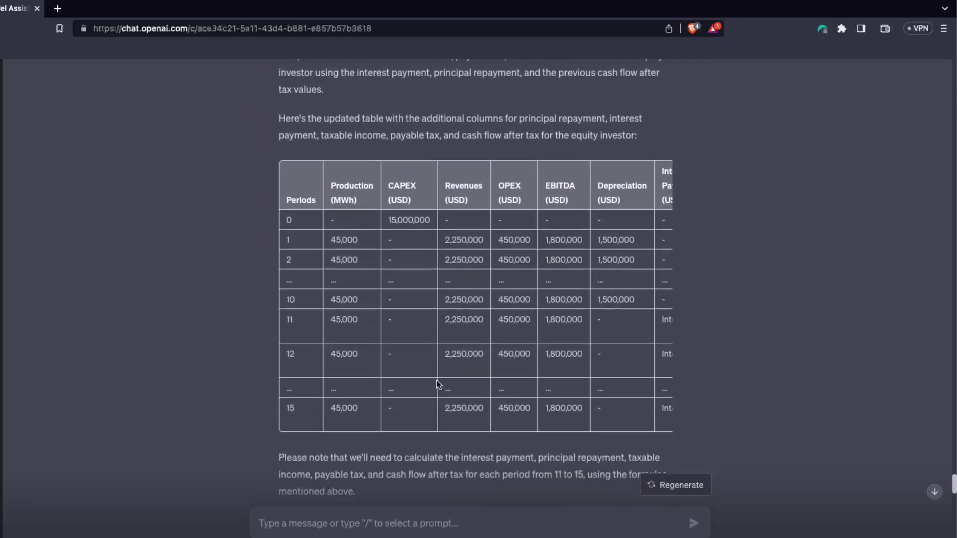
pyautogui.moveTo(548, 205); pyautogui.dragTo(704, 200)
pyautogui.click(417, 175)
pyautogui.moveTo(417, 176); pyautogui.dragTo(638, 331)
pyautogui.click(548, 173)
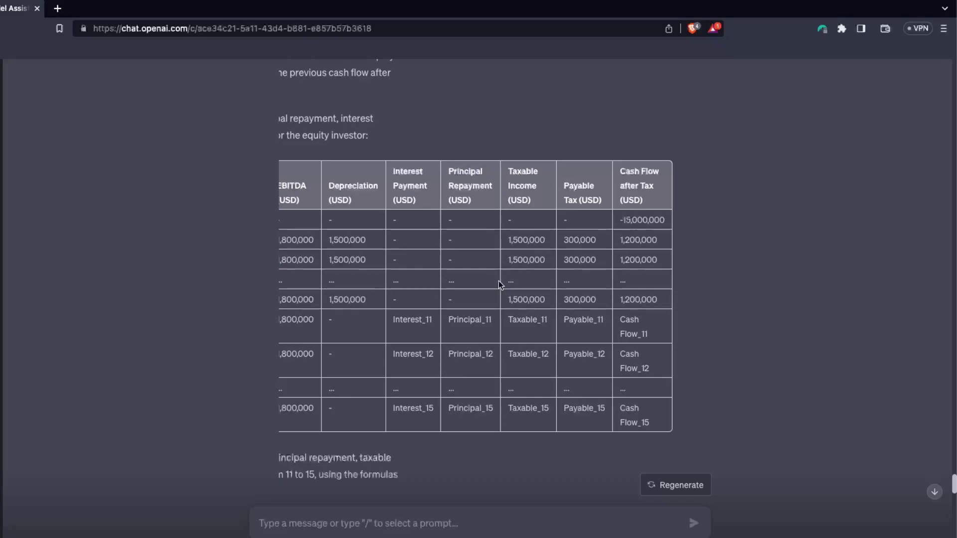
pyautogui.moveTo(406, 333); pyautogui.dragTo(503, 386)
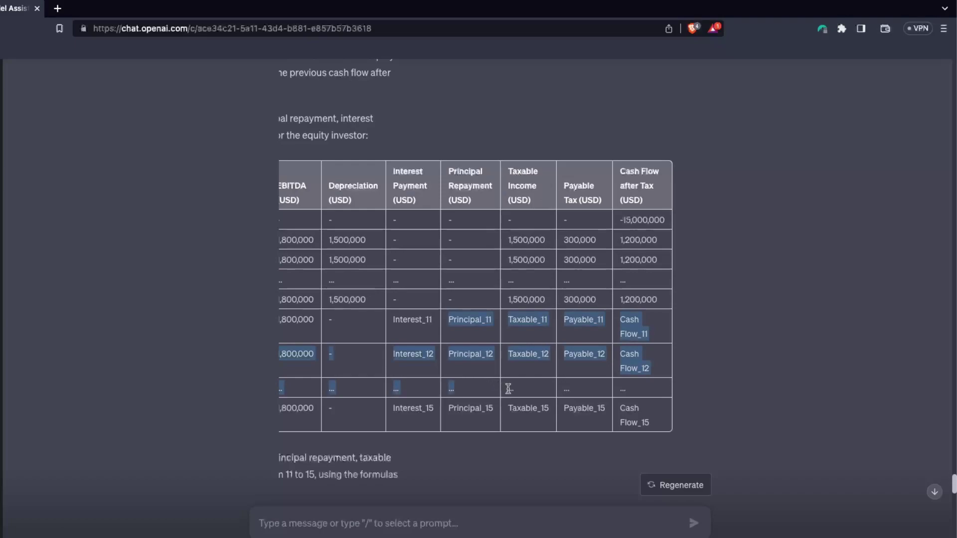
pyautogui.moveTo(509, 386); pyautogui.dragTo(329, 381)
pyautogui.click(241, 429)
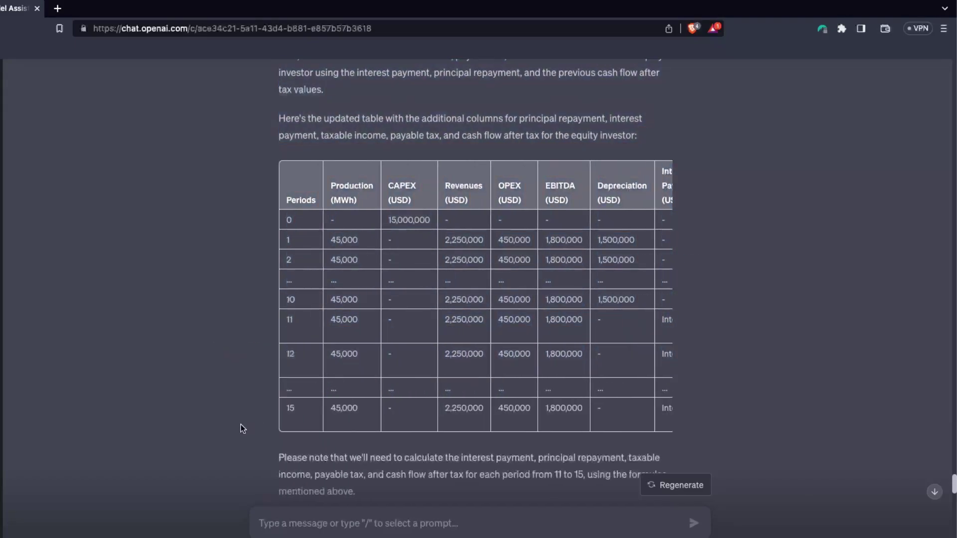
# Check the debt-related columns of the follow-up table that ChatGPT presents as complete with the missing values.
pyautogui.scroll(-5, 170, 431)
pyautogui.scroll(-6, 170, 430)
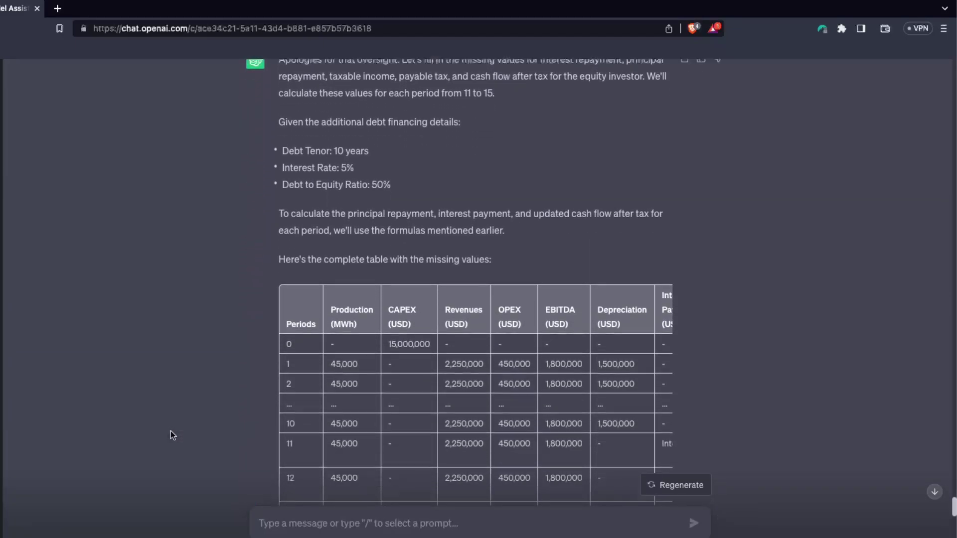
pyautogui.scroll(-1, 170, 431)
pyautogui.moveTo(532, 273); pyautogui.dragTo(686, 281)
pyautogui.click(588, 367)
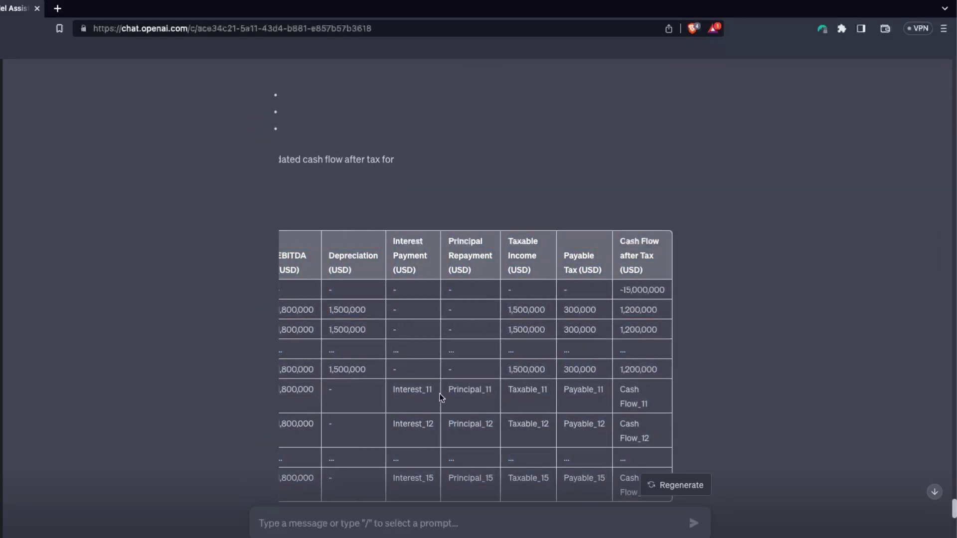
pyautogui.scroll(-1, 237, 385)
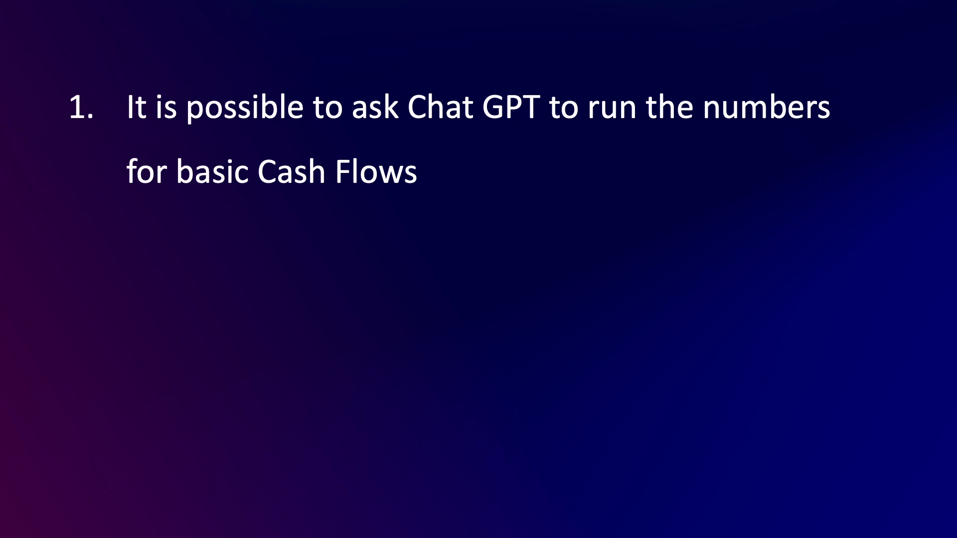
pyautogui.press('Right')
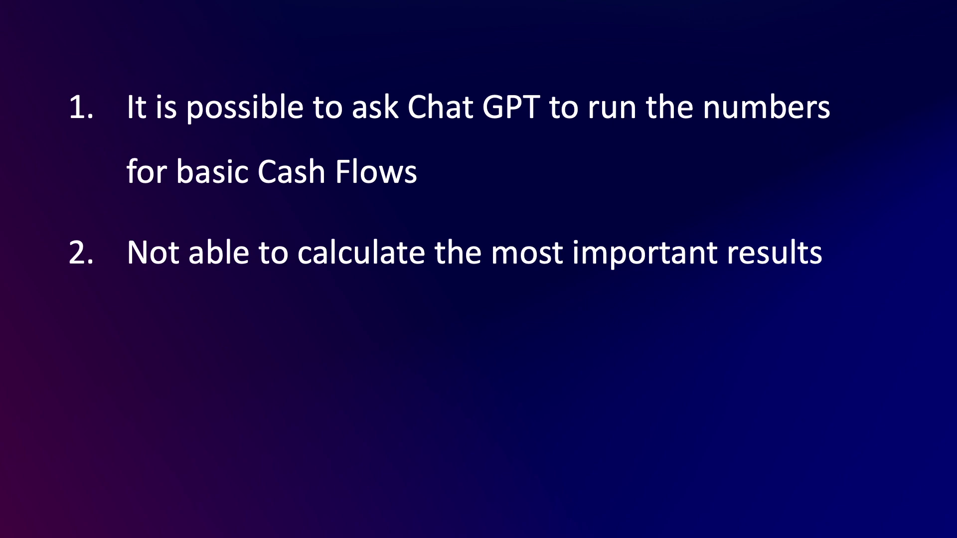
pyautogui.press('Right')
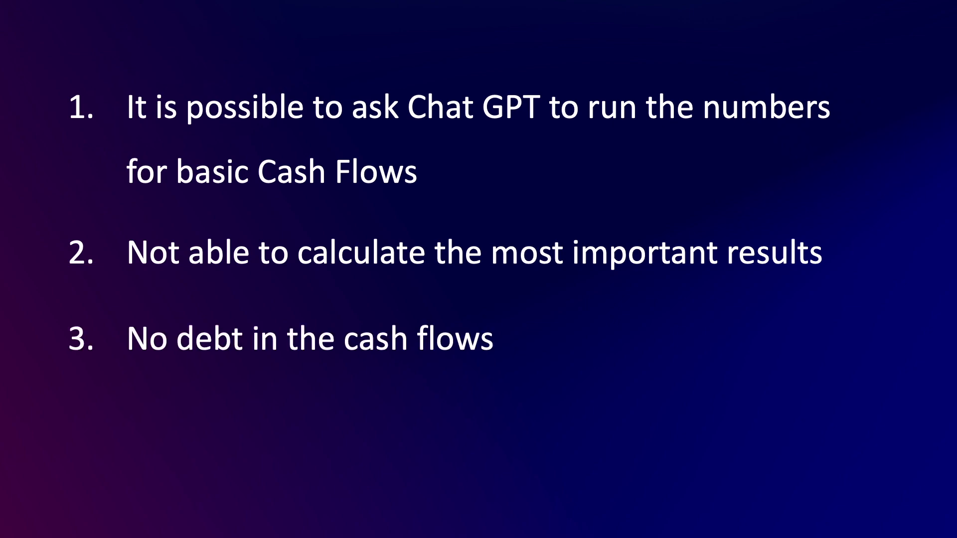